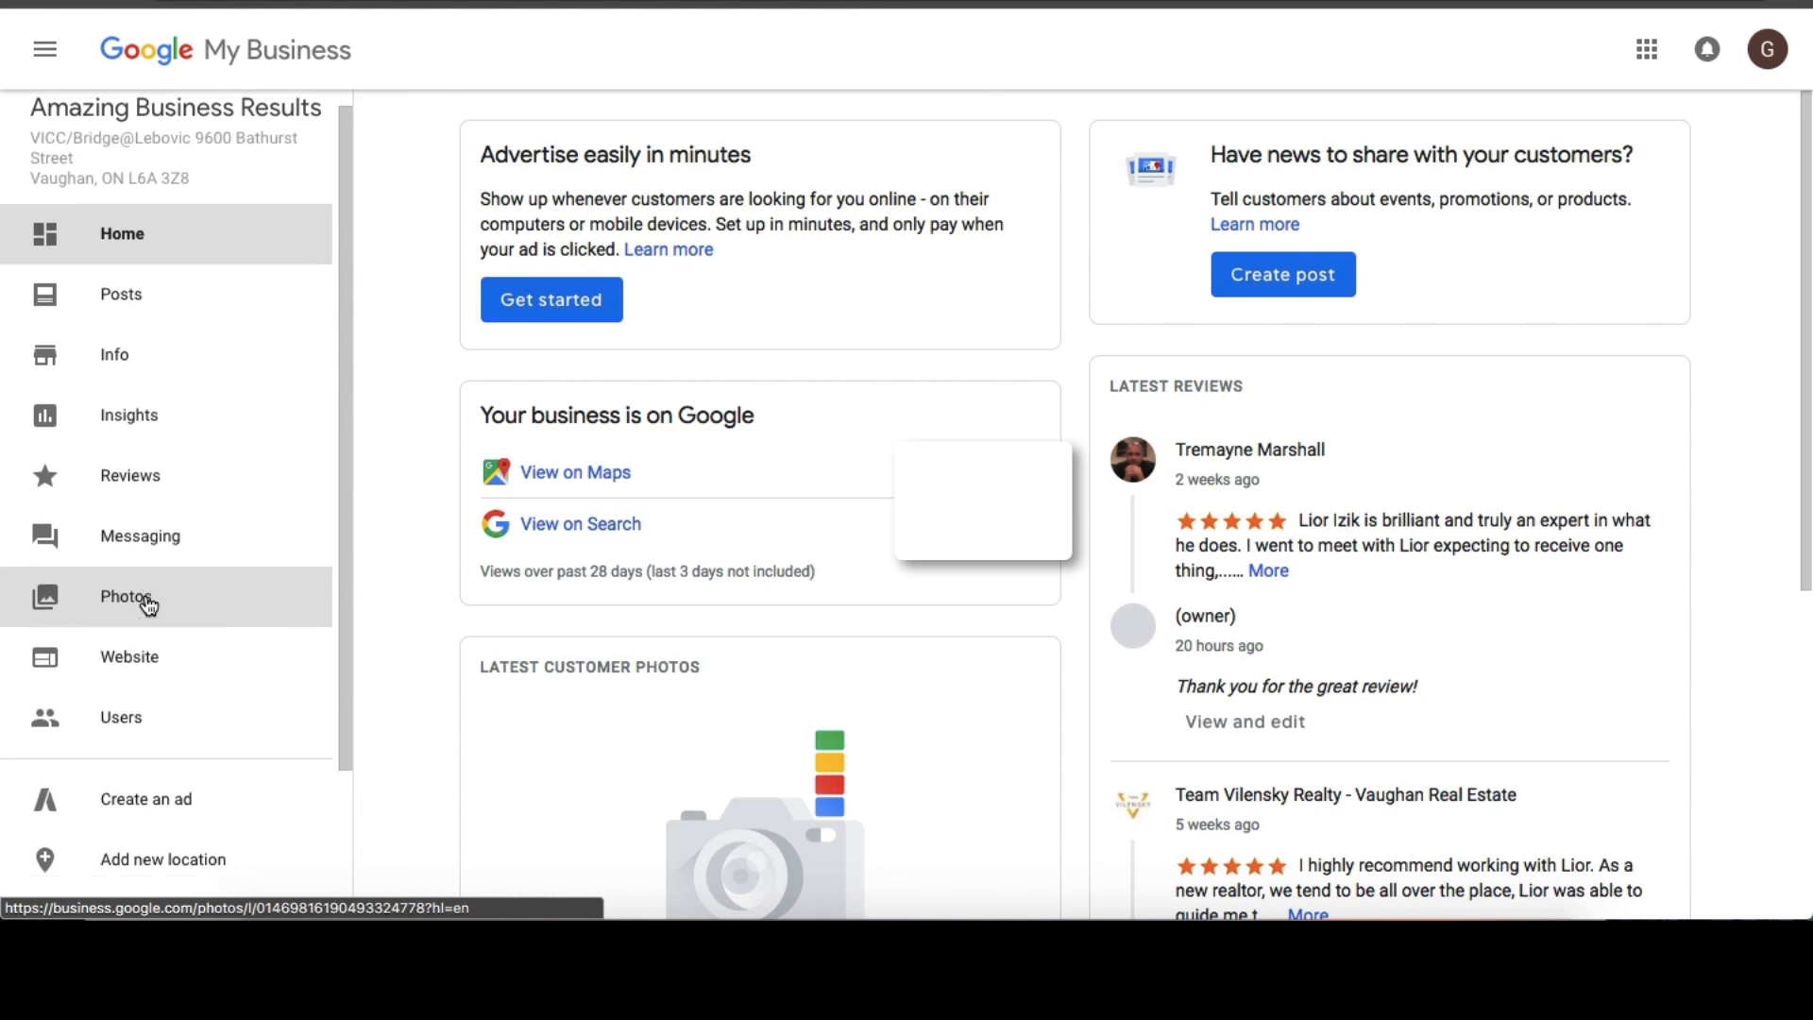
# Open the business listing's Info page and review its details and advanced information.
pyautogui.scroll(-1, 148, 604)
pyautogui.click(157, 274)
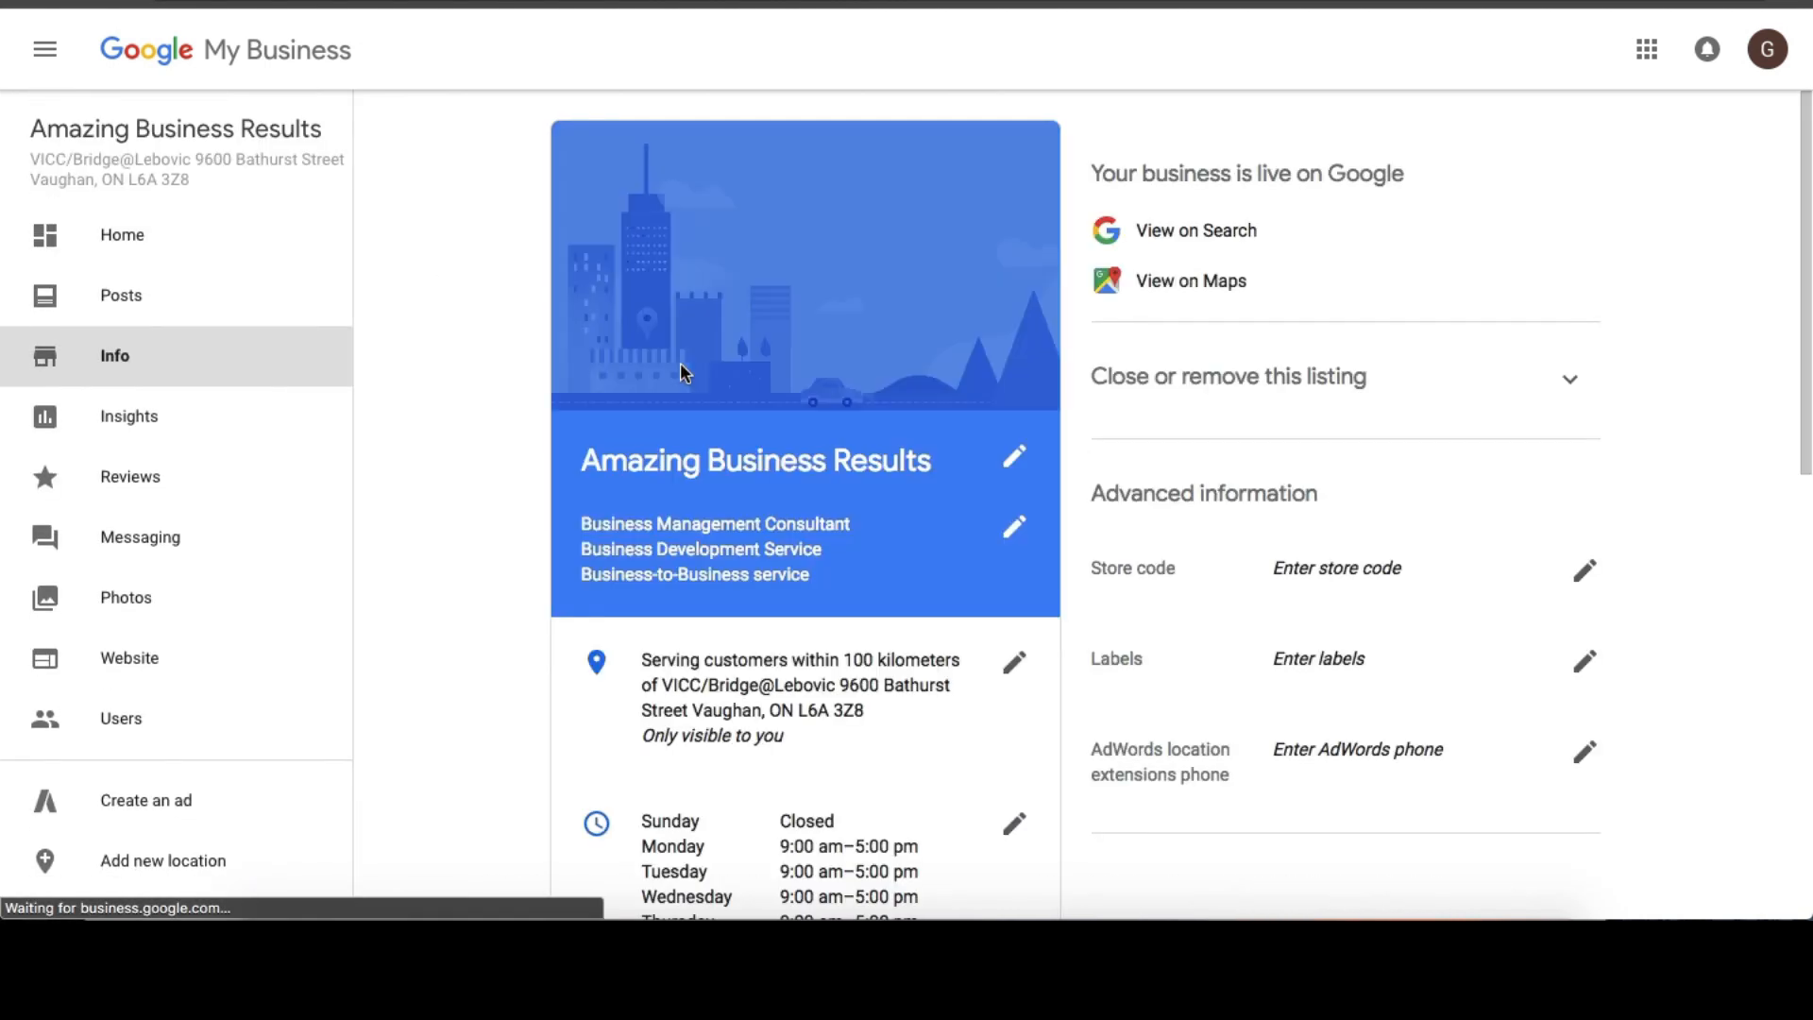
pyautogui.scroll(-1, 1053, 386)
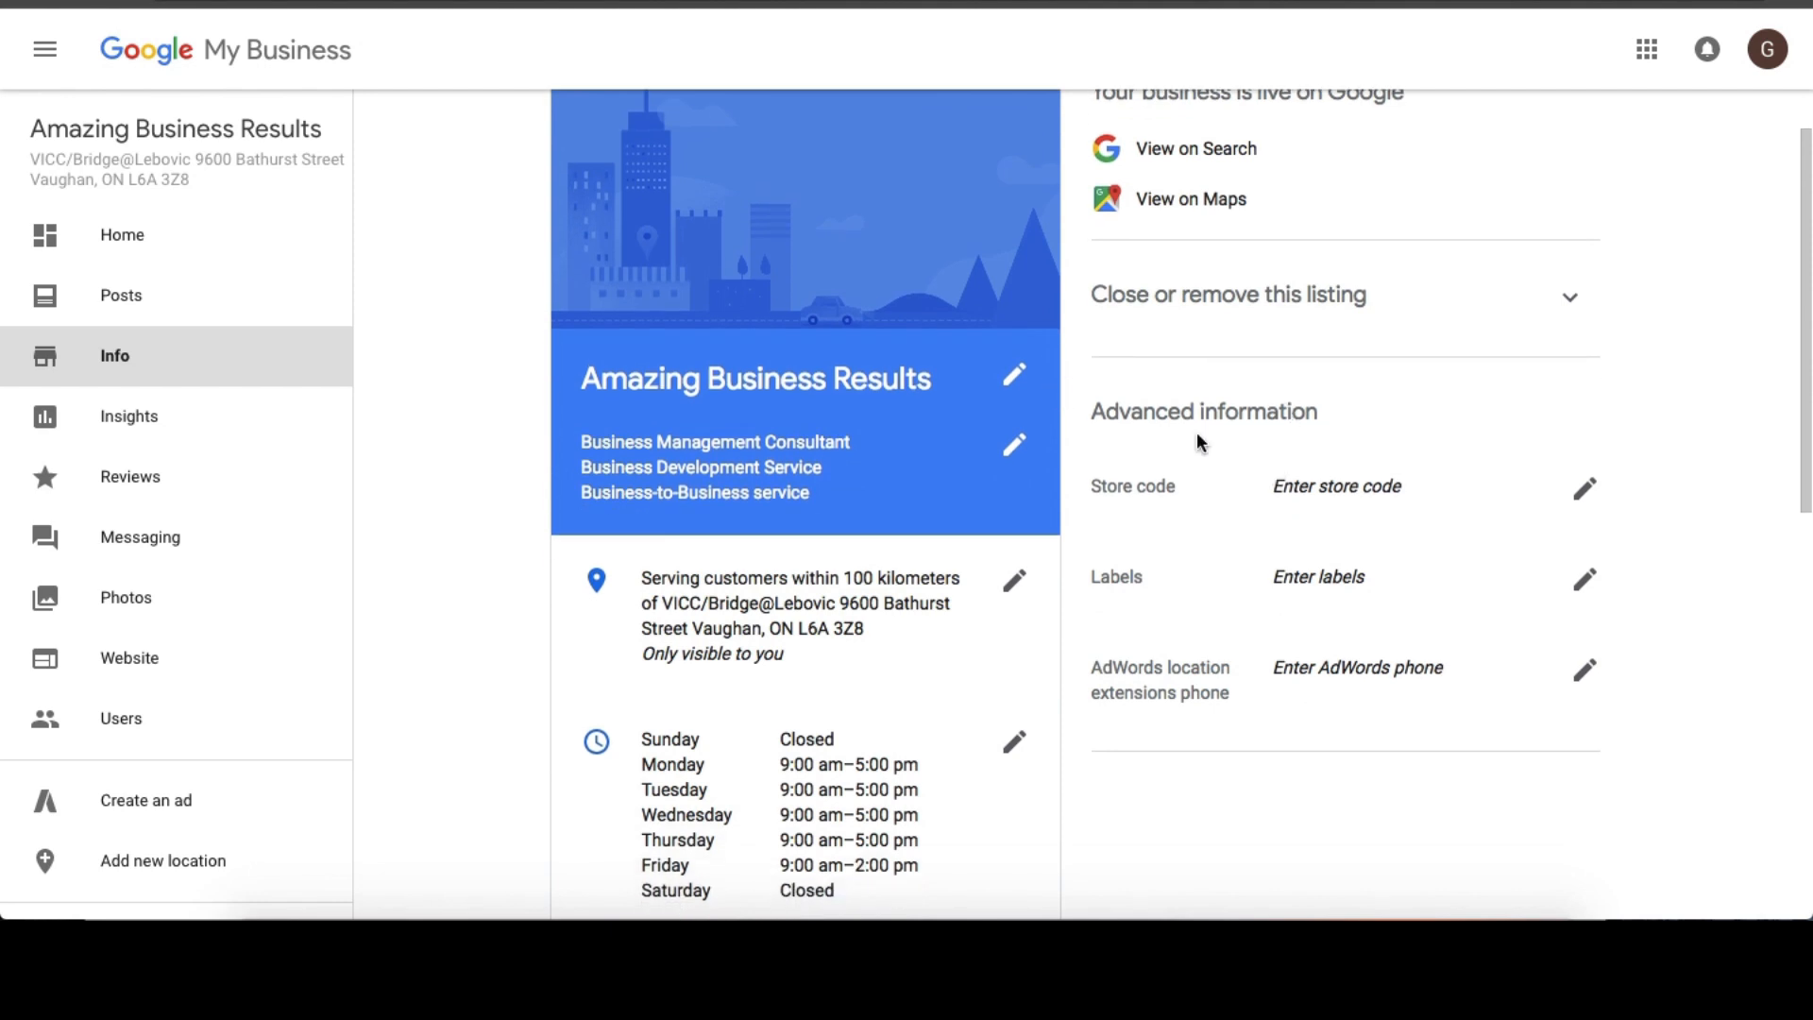
pyautogui.scroll(-1, 1211, 435)
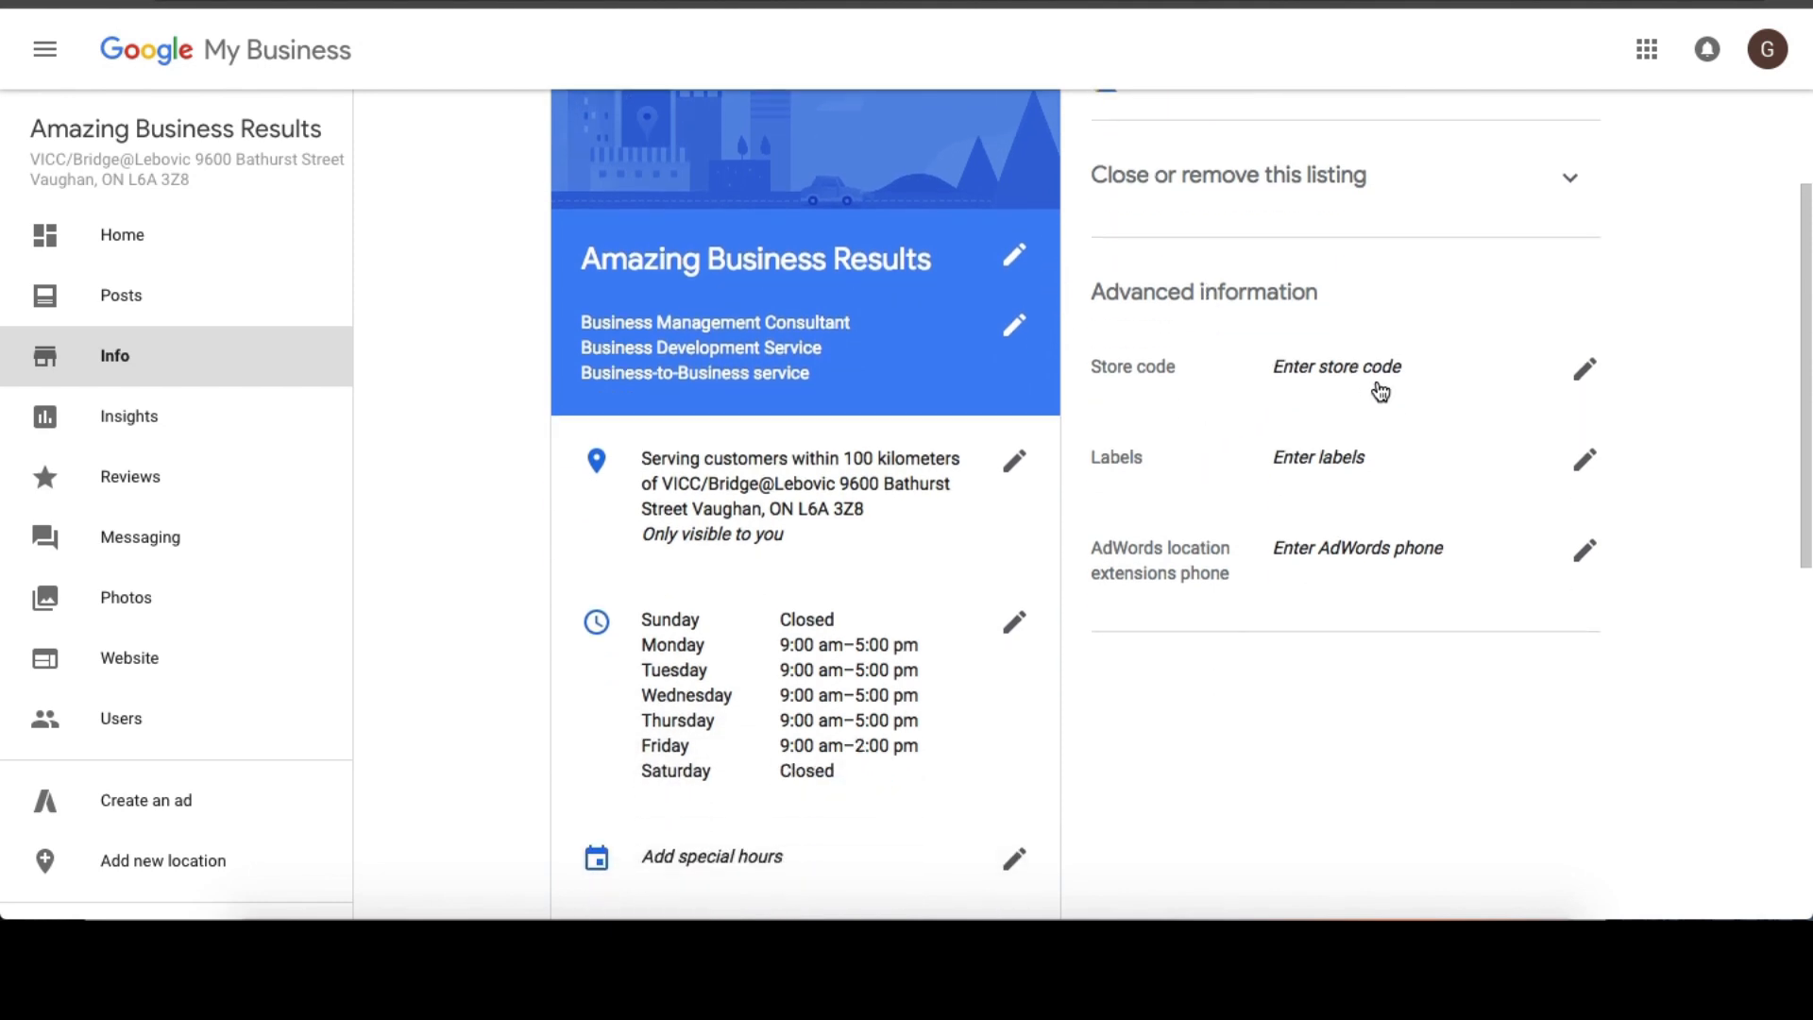
pyautogui.scroll(2, 1380, 391)
pyautogui.scroll(-2, 1376, 387)
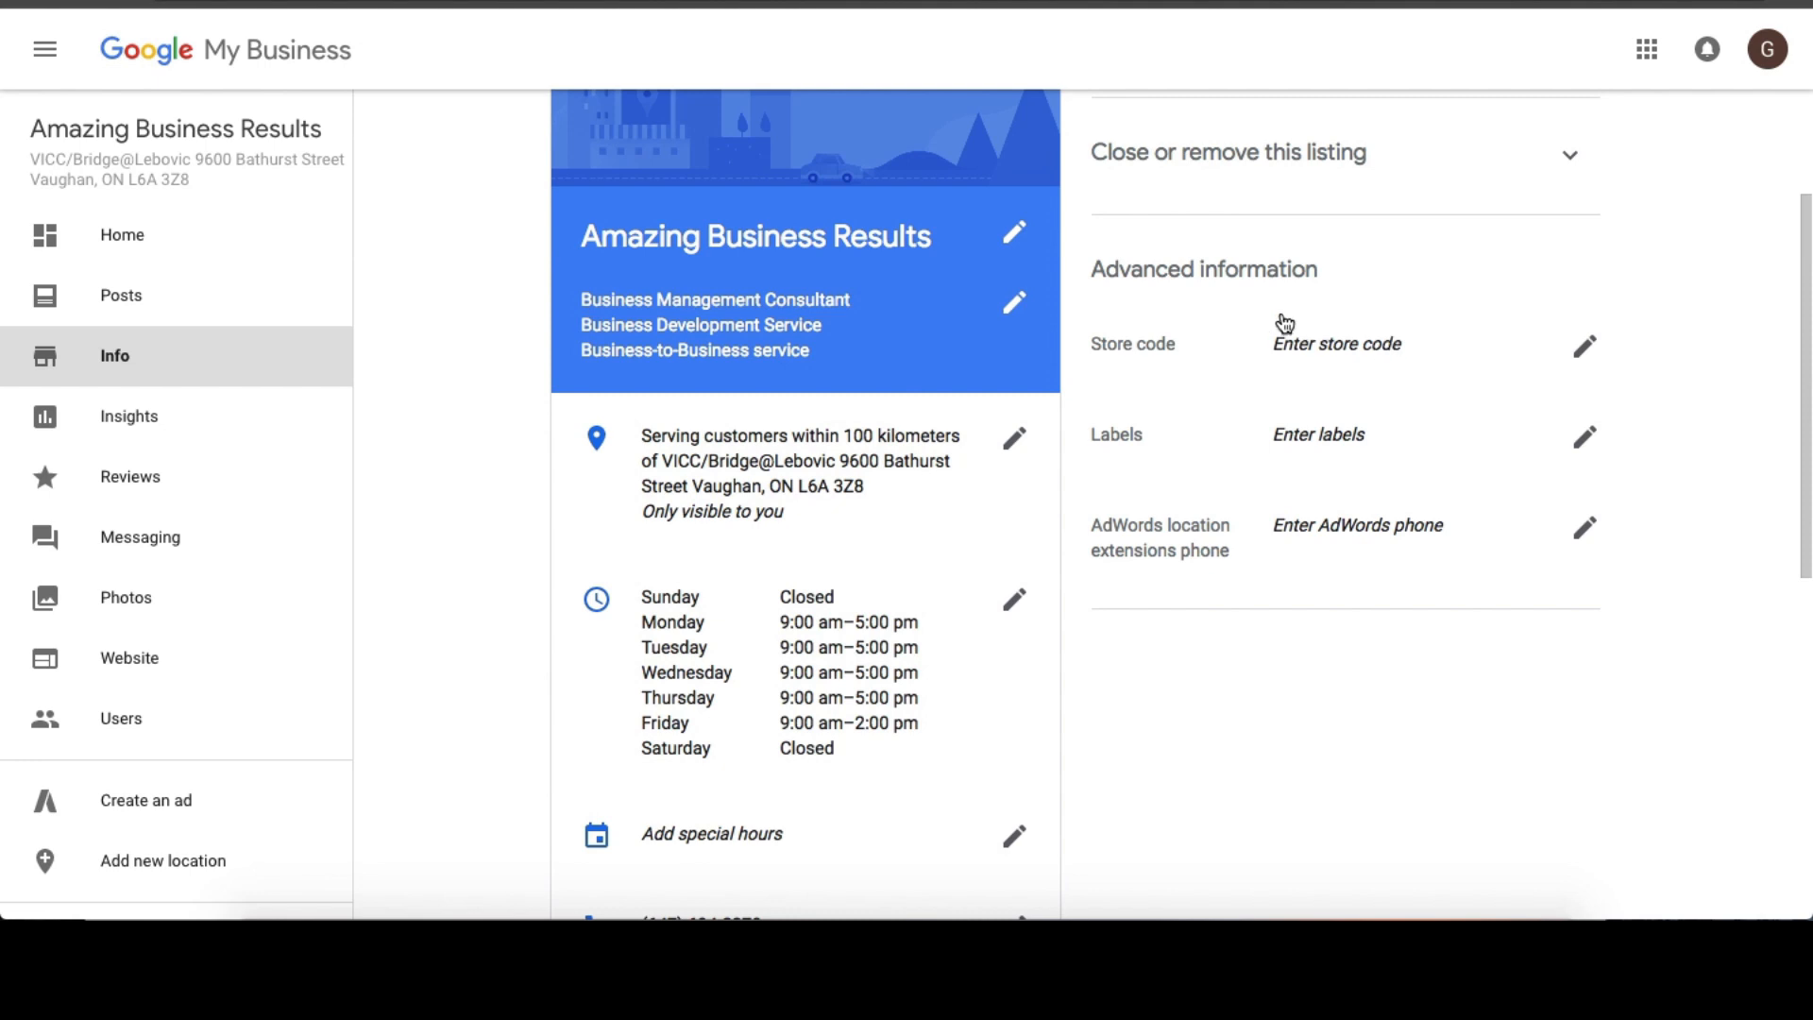
pyautogui.scroll(-1, 1284, 323)
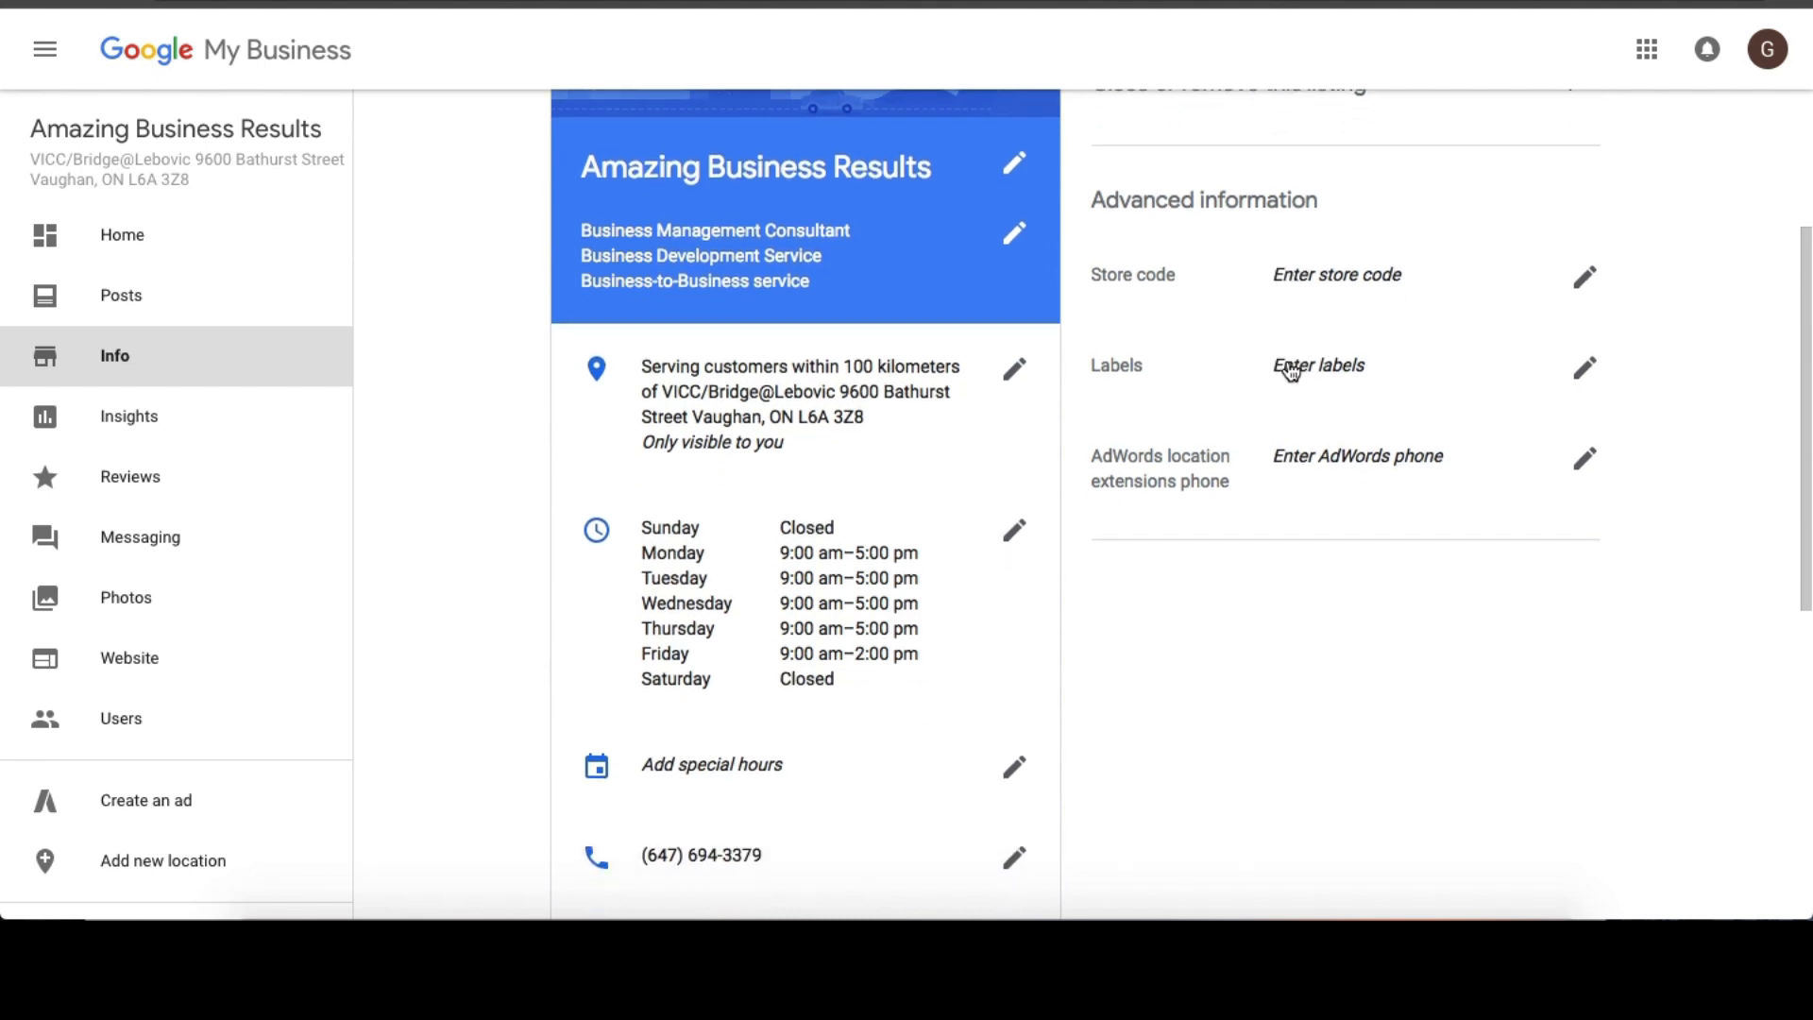
# Add the labels Business Coaching, Business Consulting and Marketing Architect to the listing and apply them.
pyautogui.click(1584, 368)
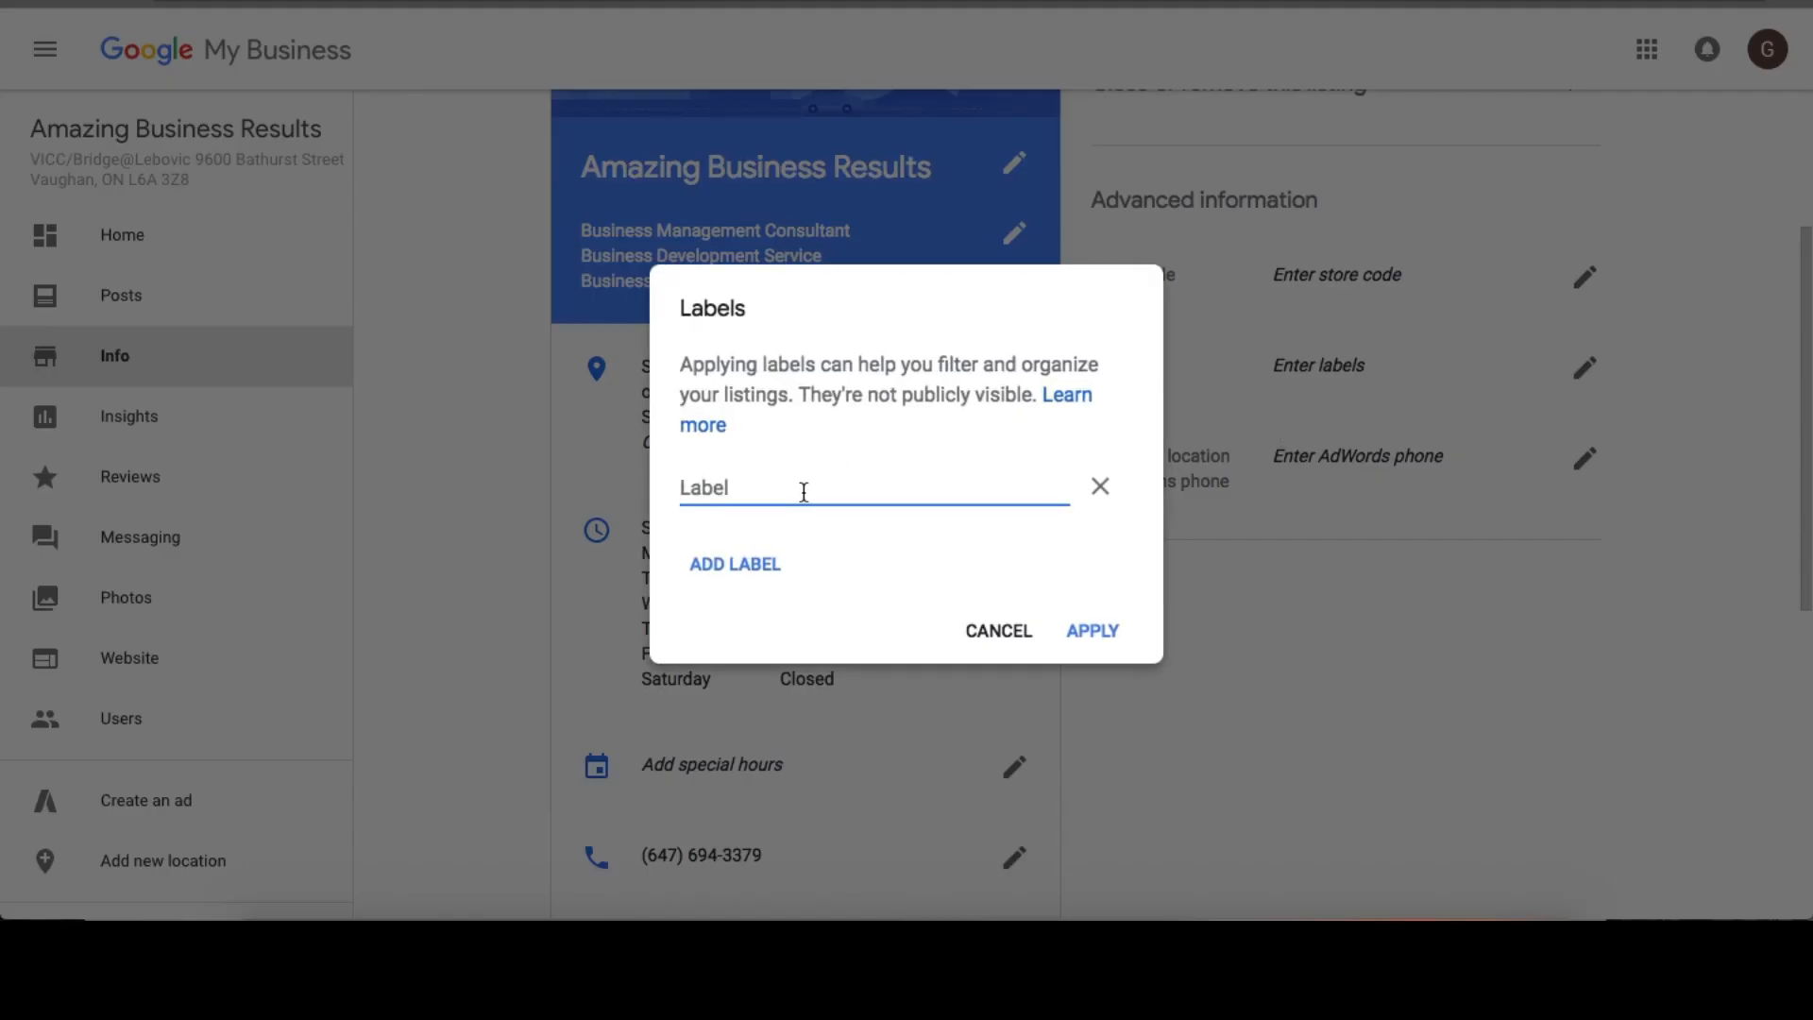
pyautogui.write('Business Coaching')
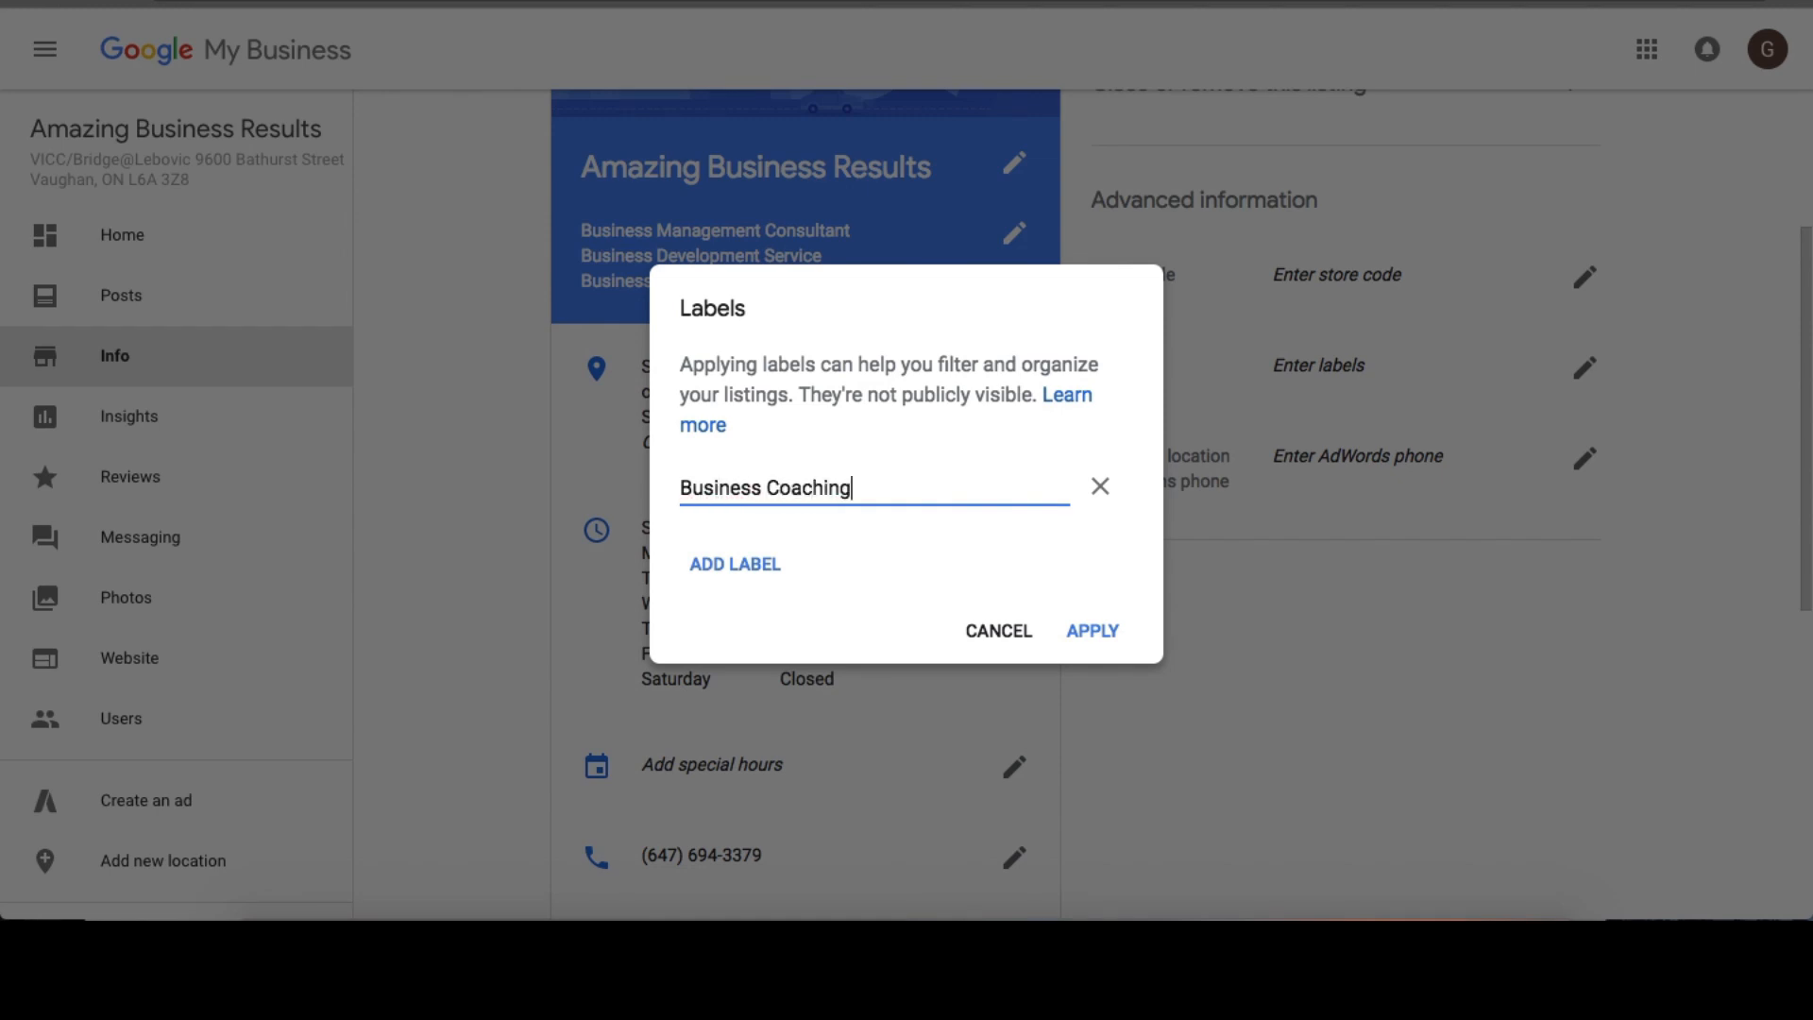
pyautogui.click(741, 563)
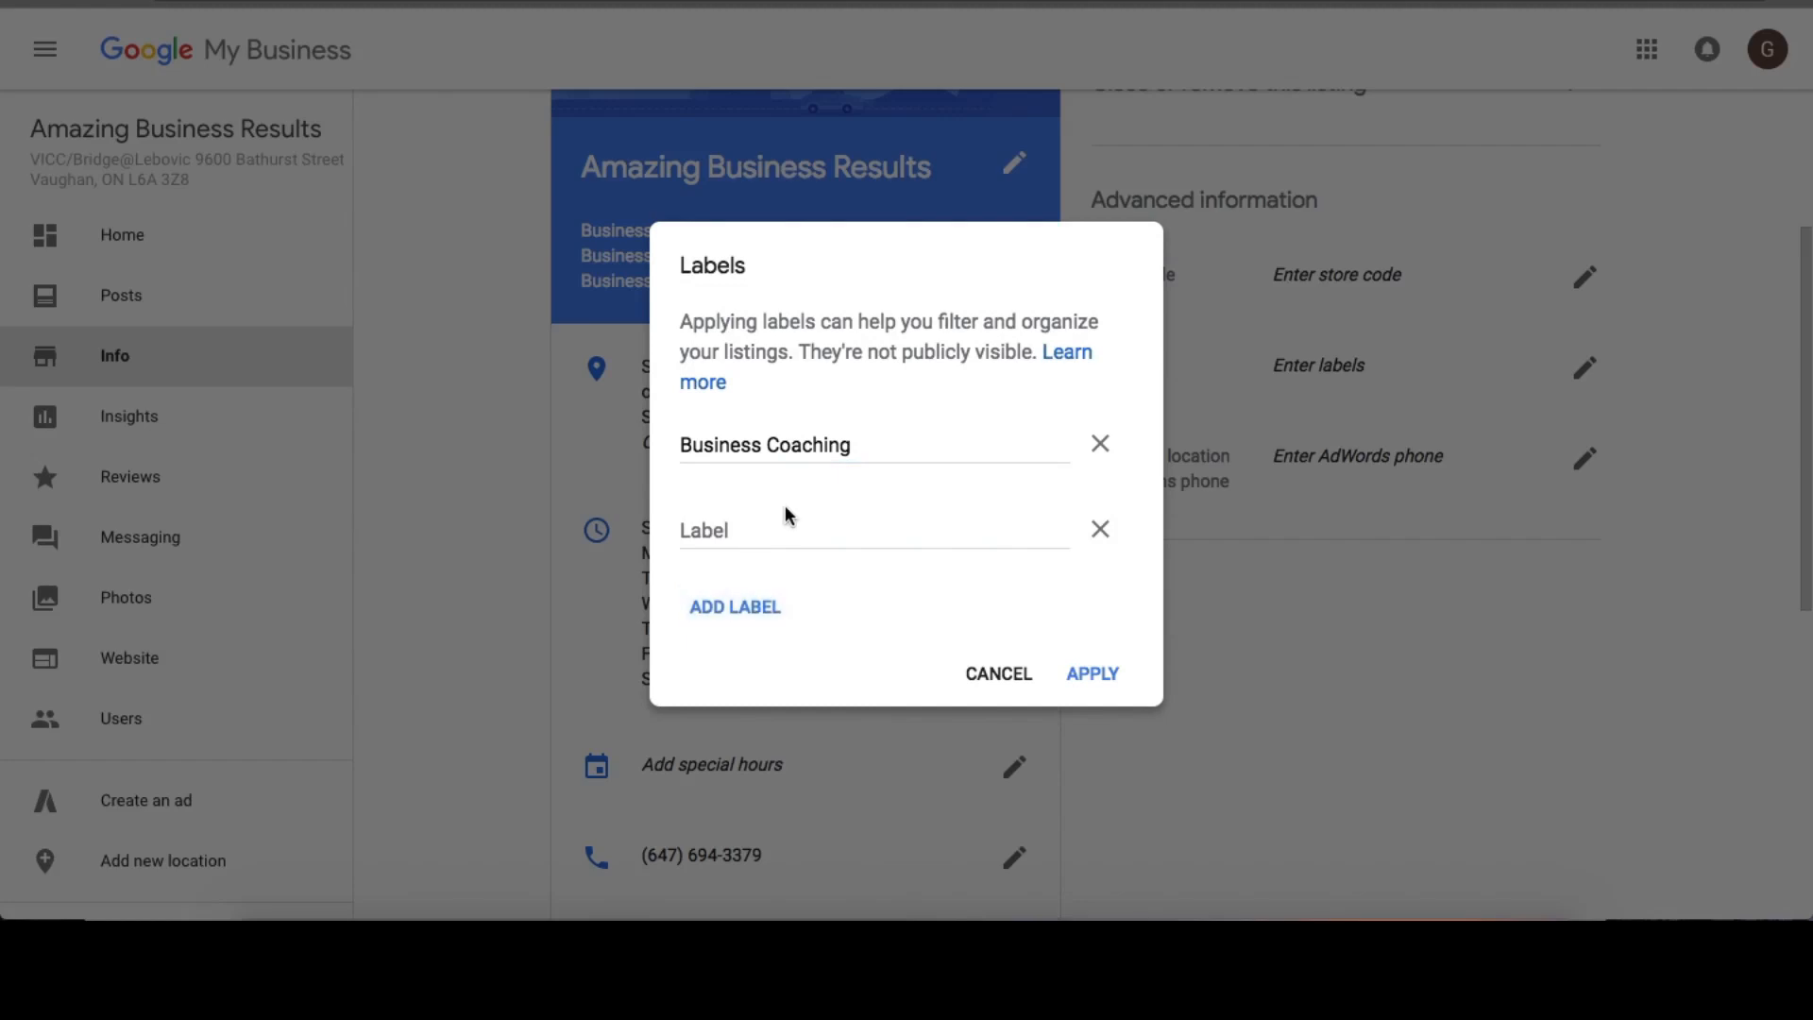
pyautogui.click(747, 530)
pyautogui.write('Bu')
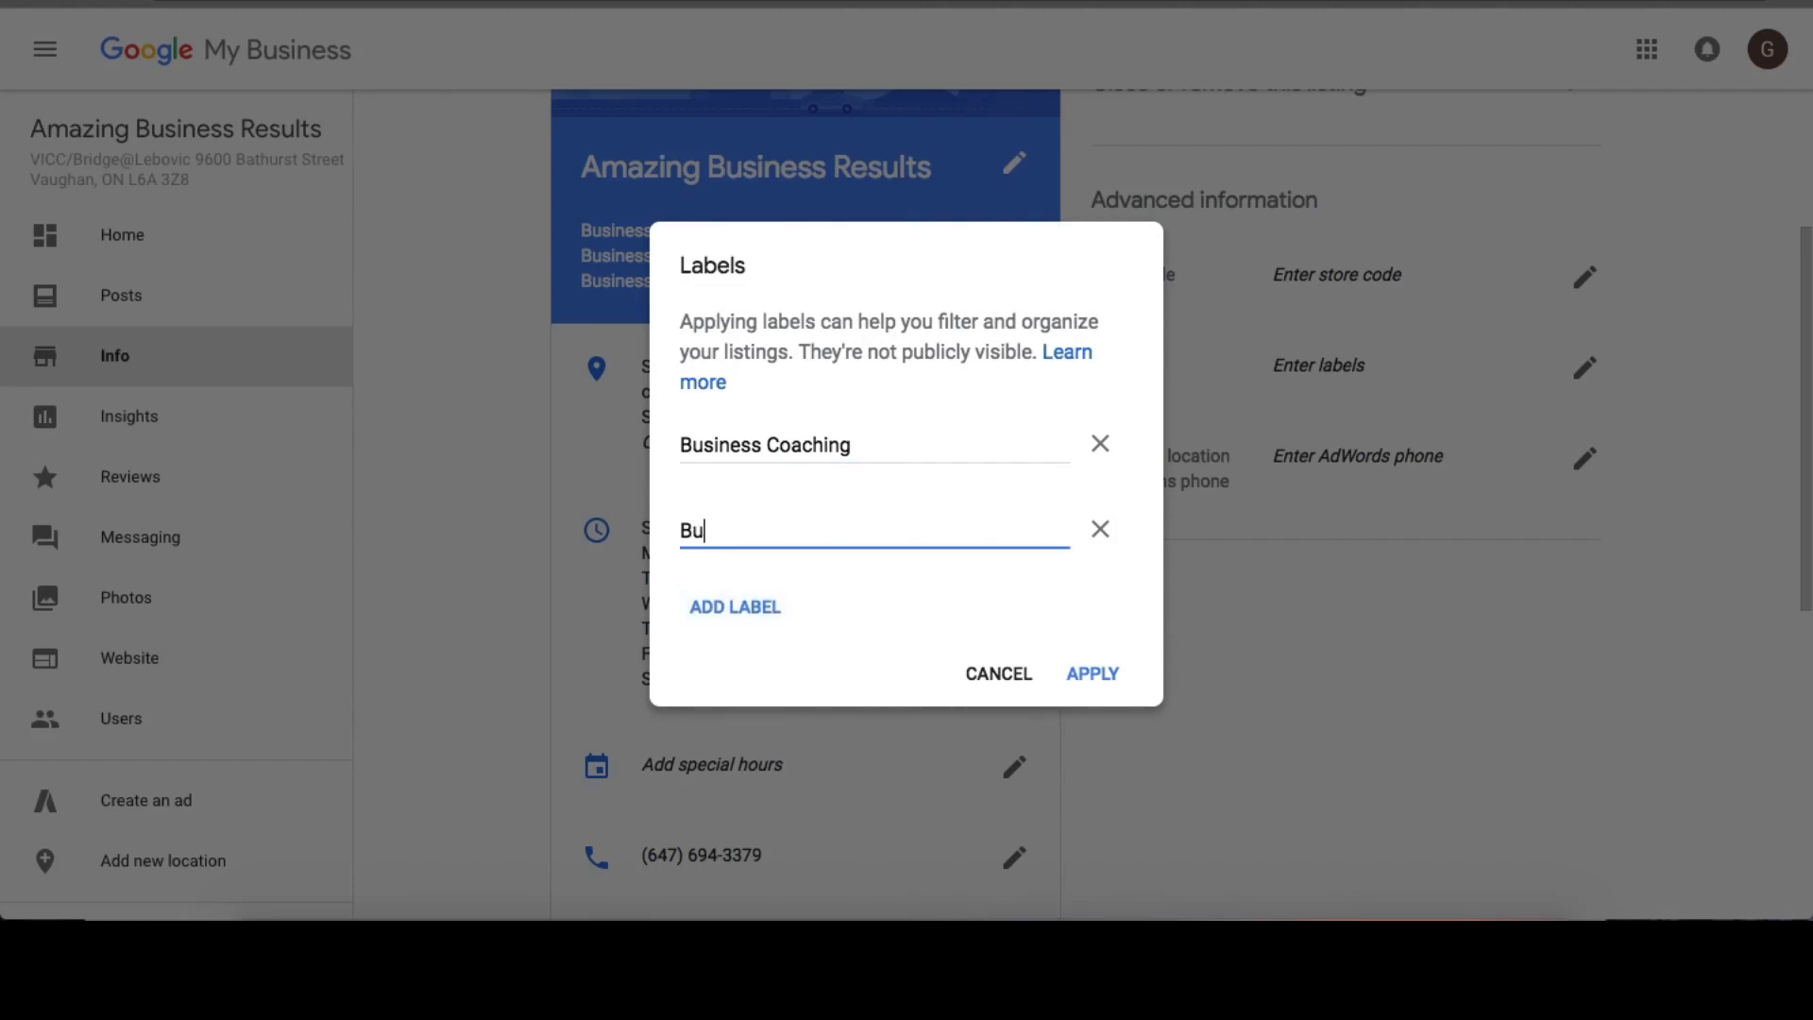
pyautogui.write('siness Consulting')
pyautogui.click(746, 604)
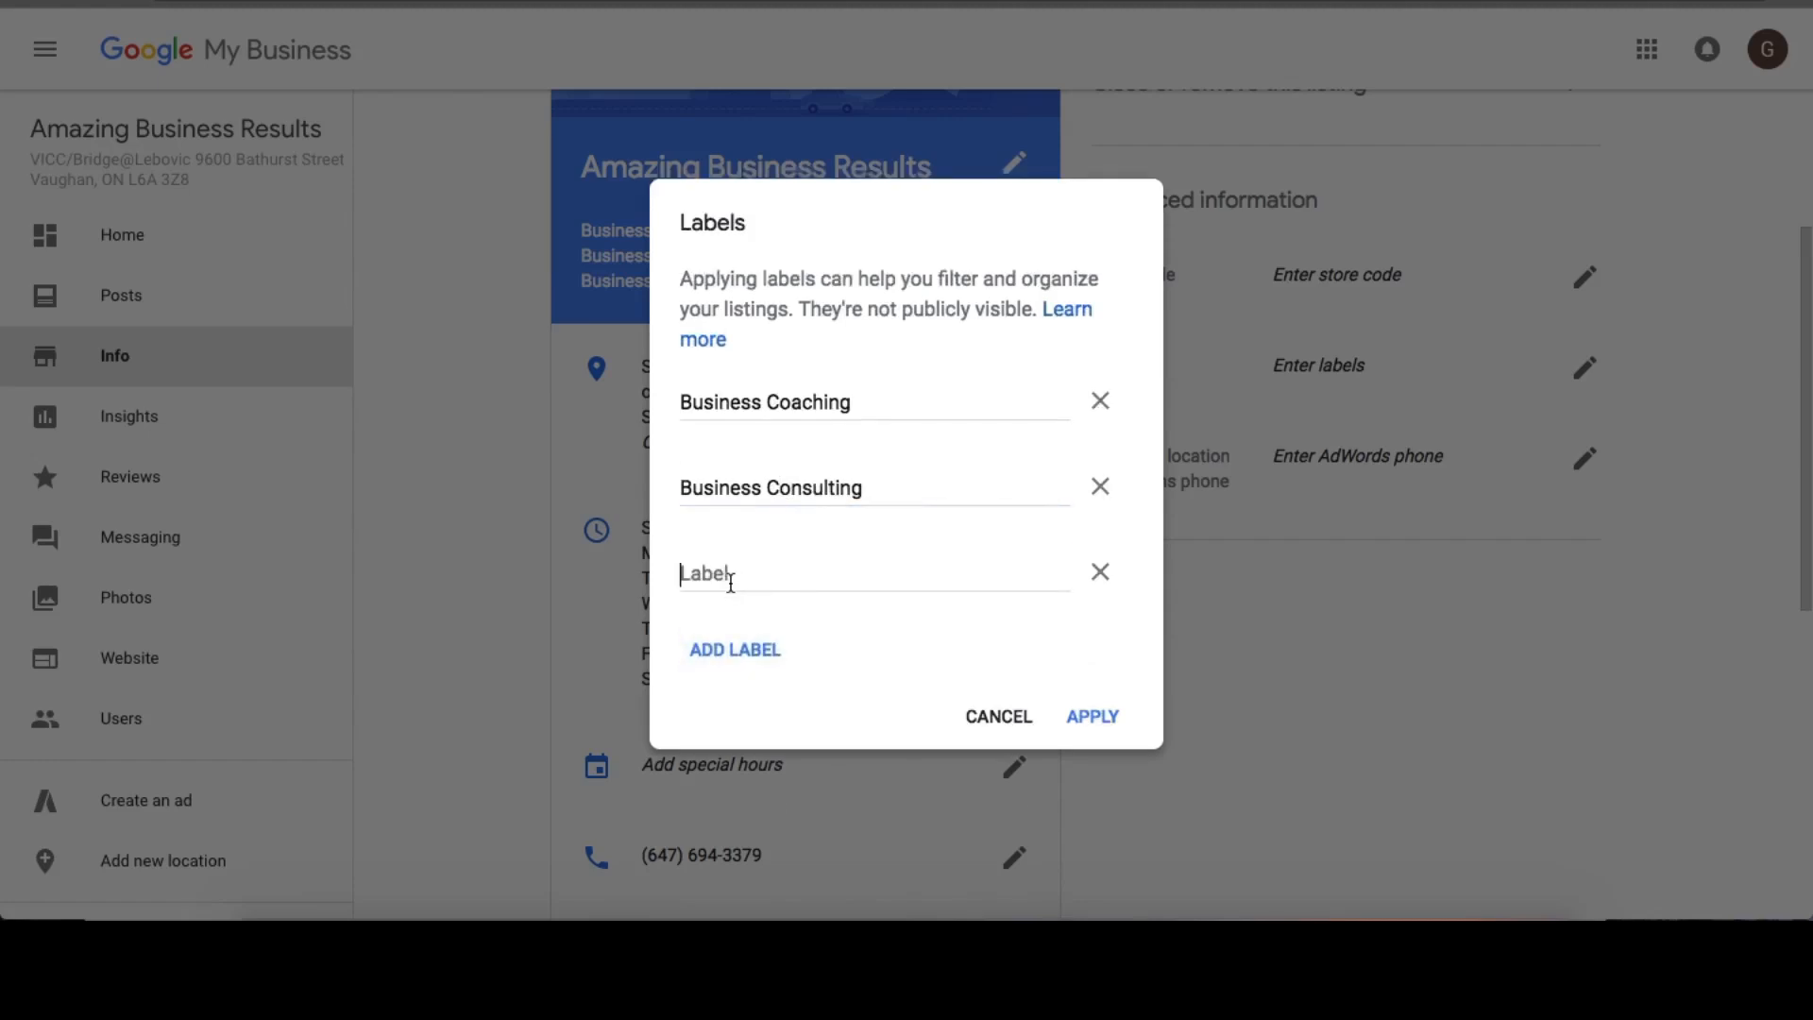
pyautogui.write('Market')
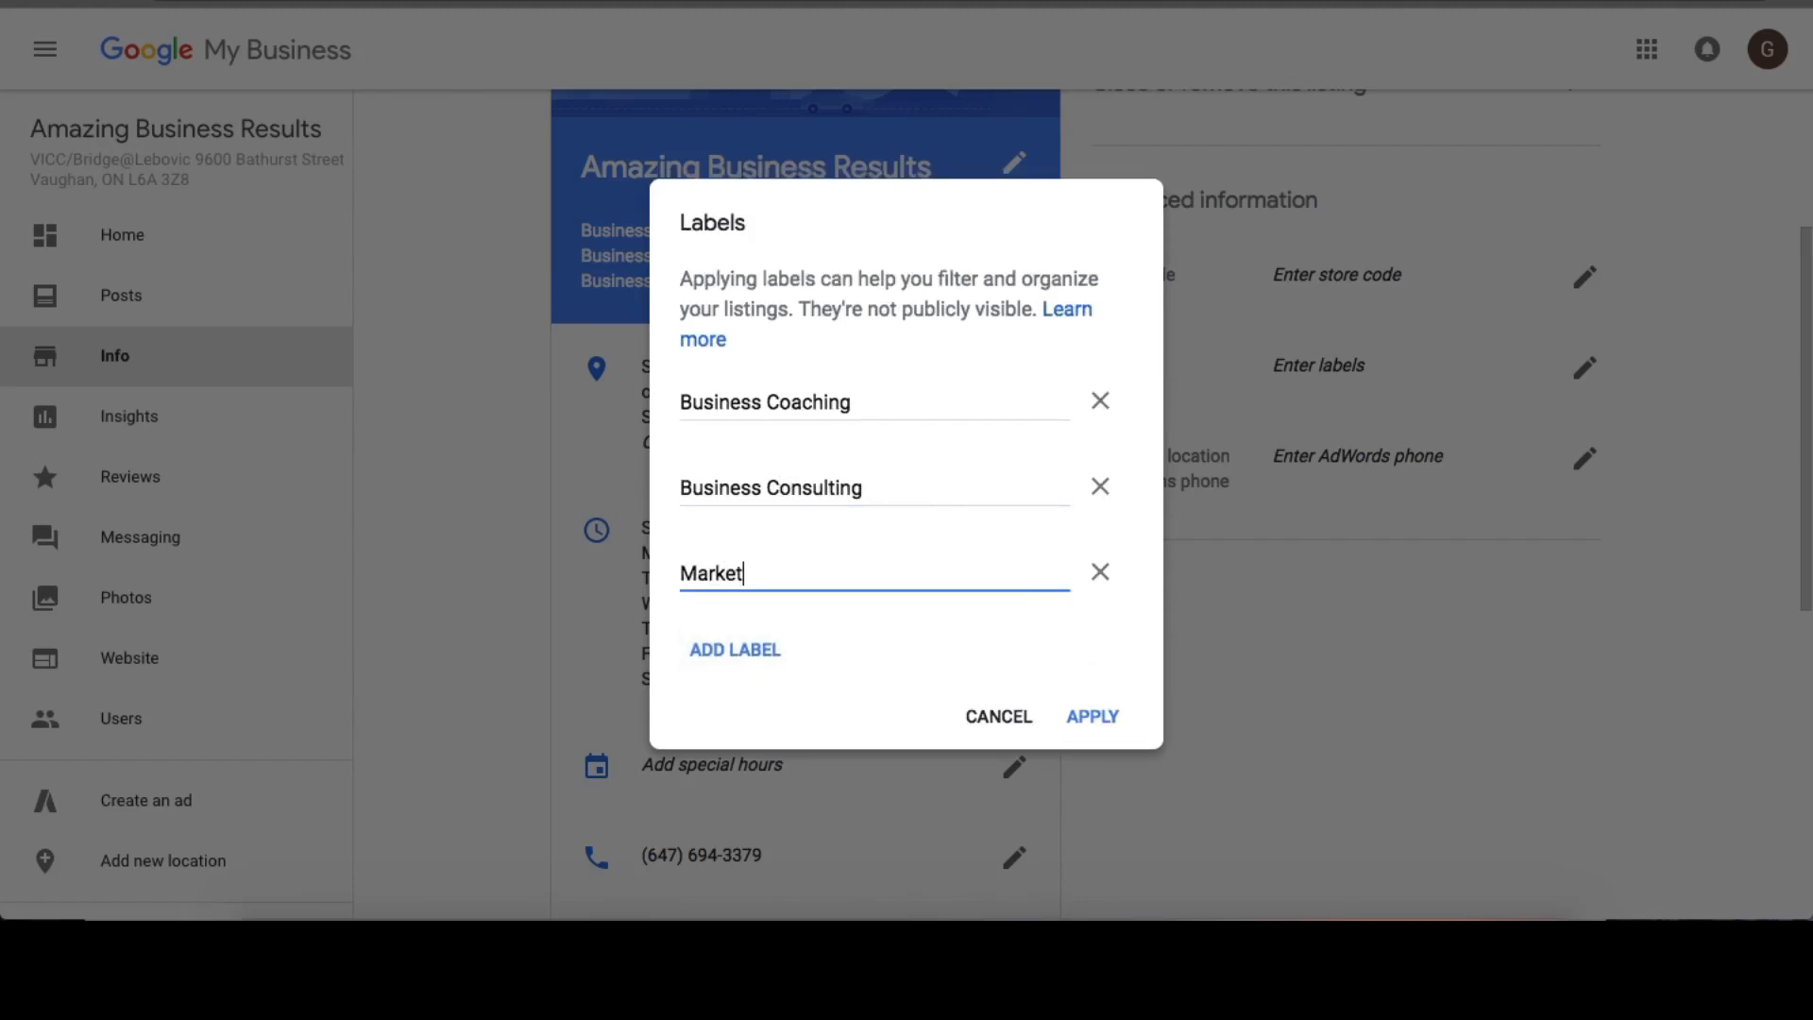
pyautogui.write('ing Architect')
pyautogui.click(1097, 715)
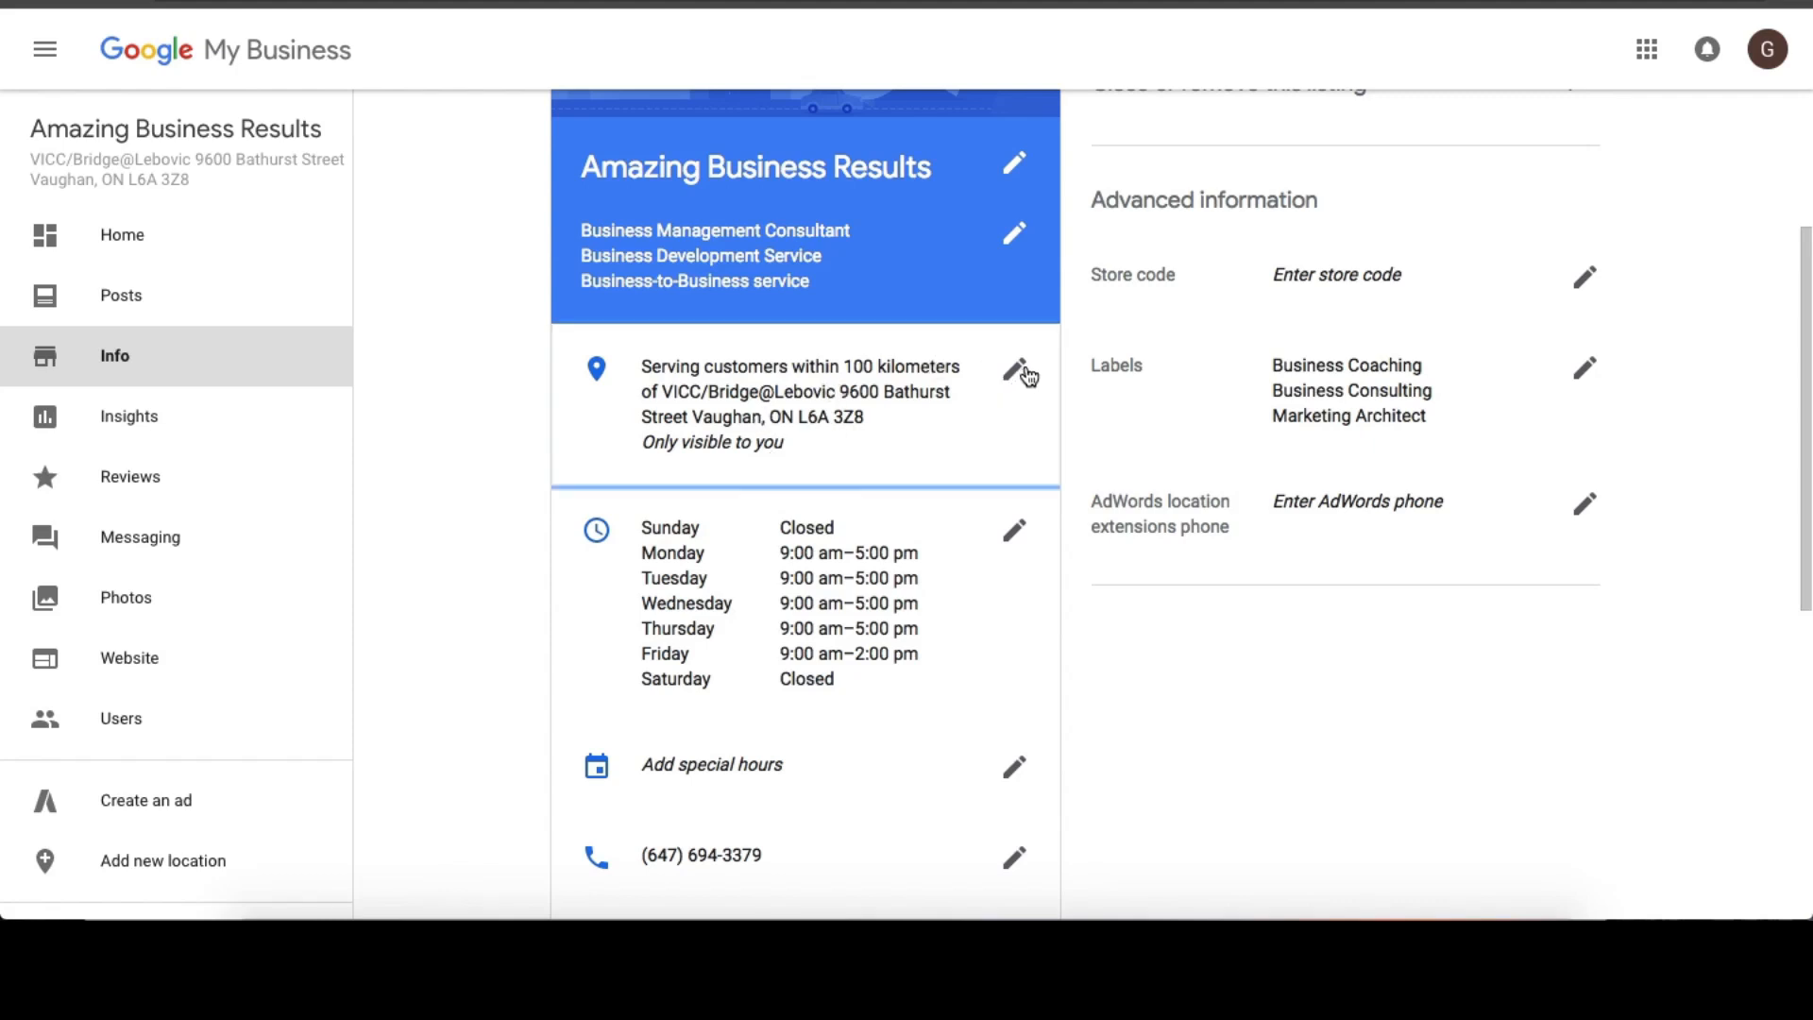
# Edit the listing's address settings to state that customers are also served at the business address, and apply the change.
pyautogui.click(1018, 371)
pyautogui.scroll(-3, 834, 444)
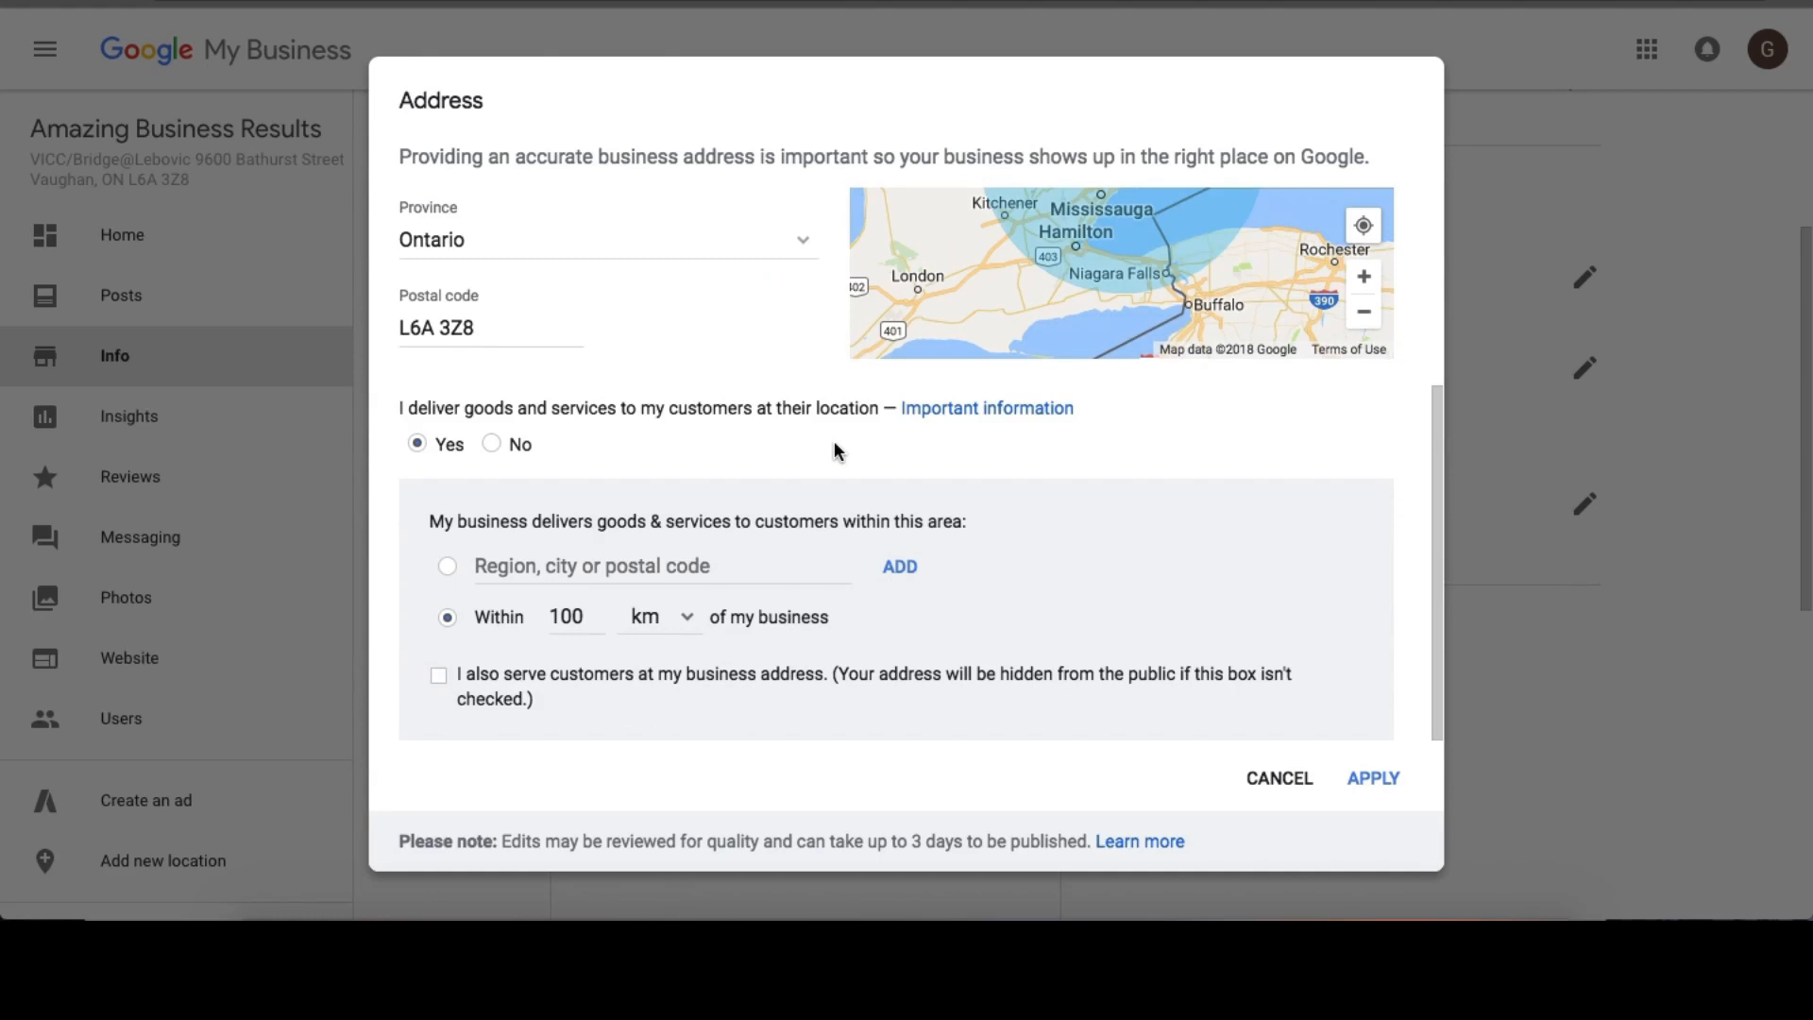
pyautogui.click(578, 675)
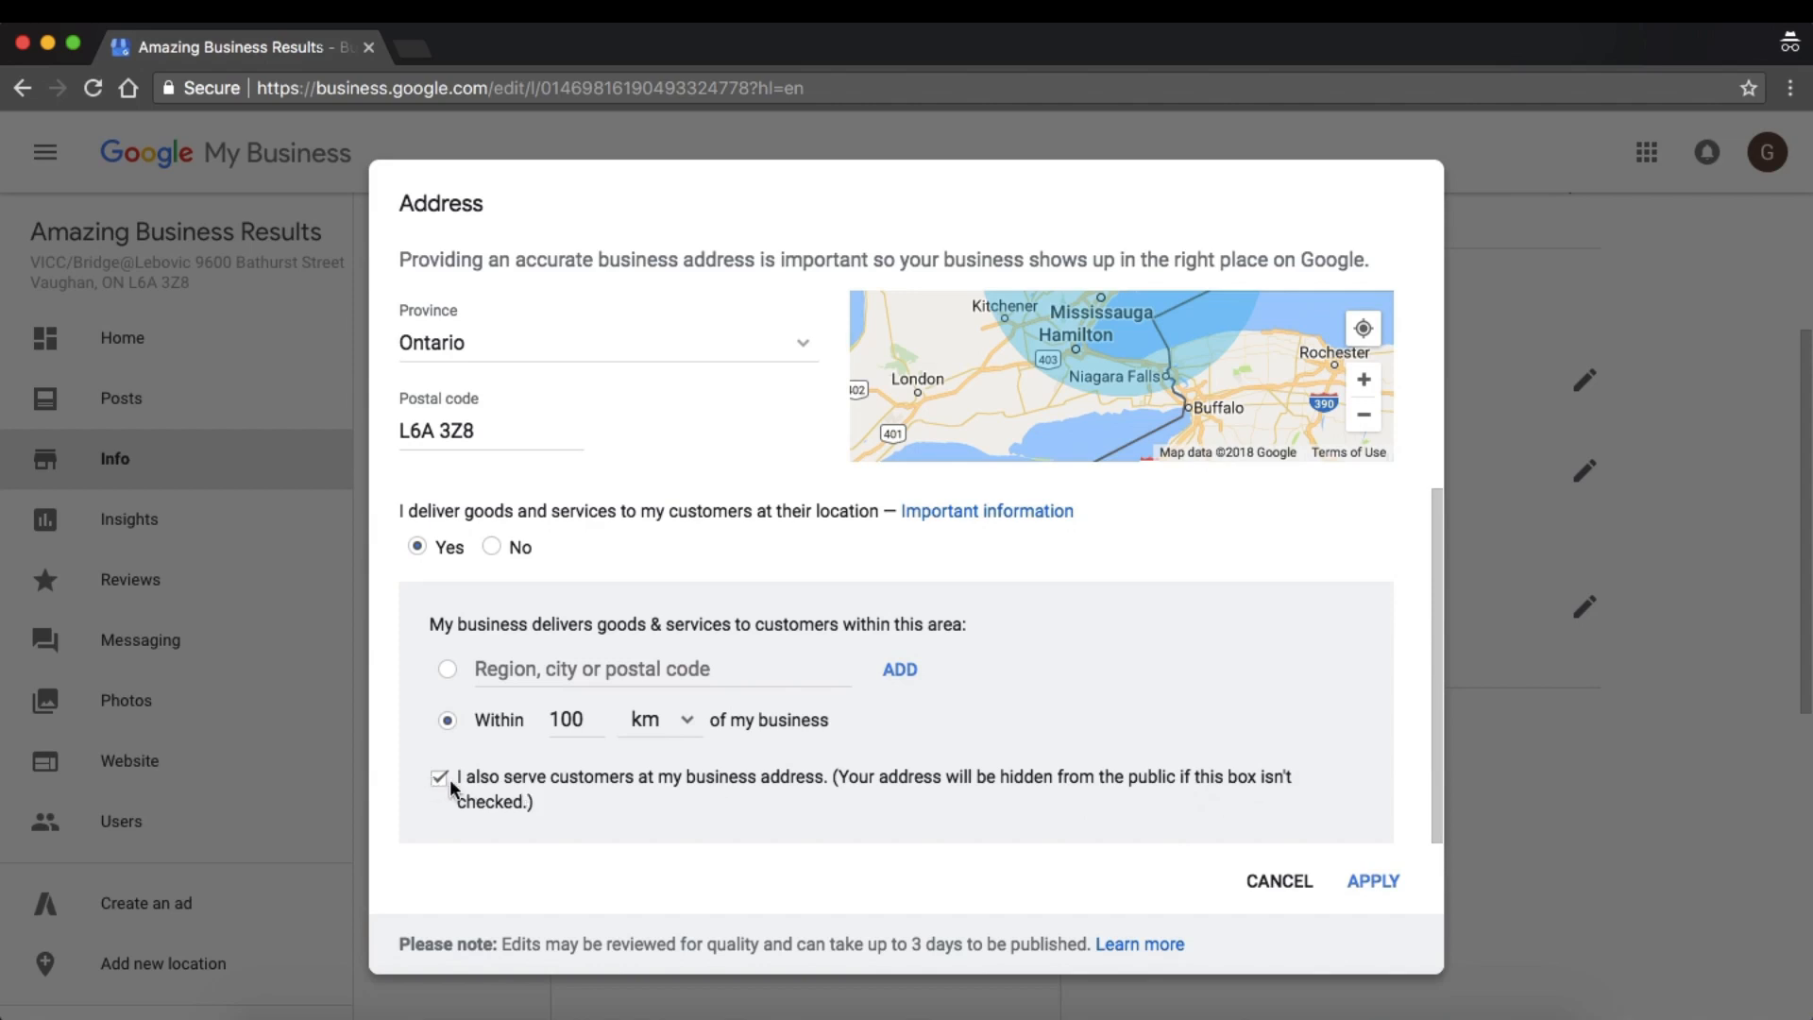
pyautogui.click(1371, 881)
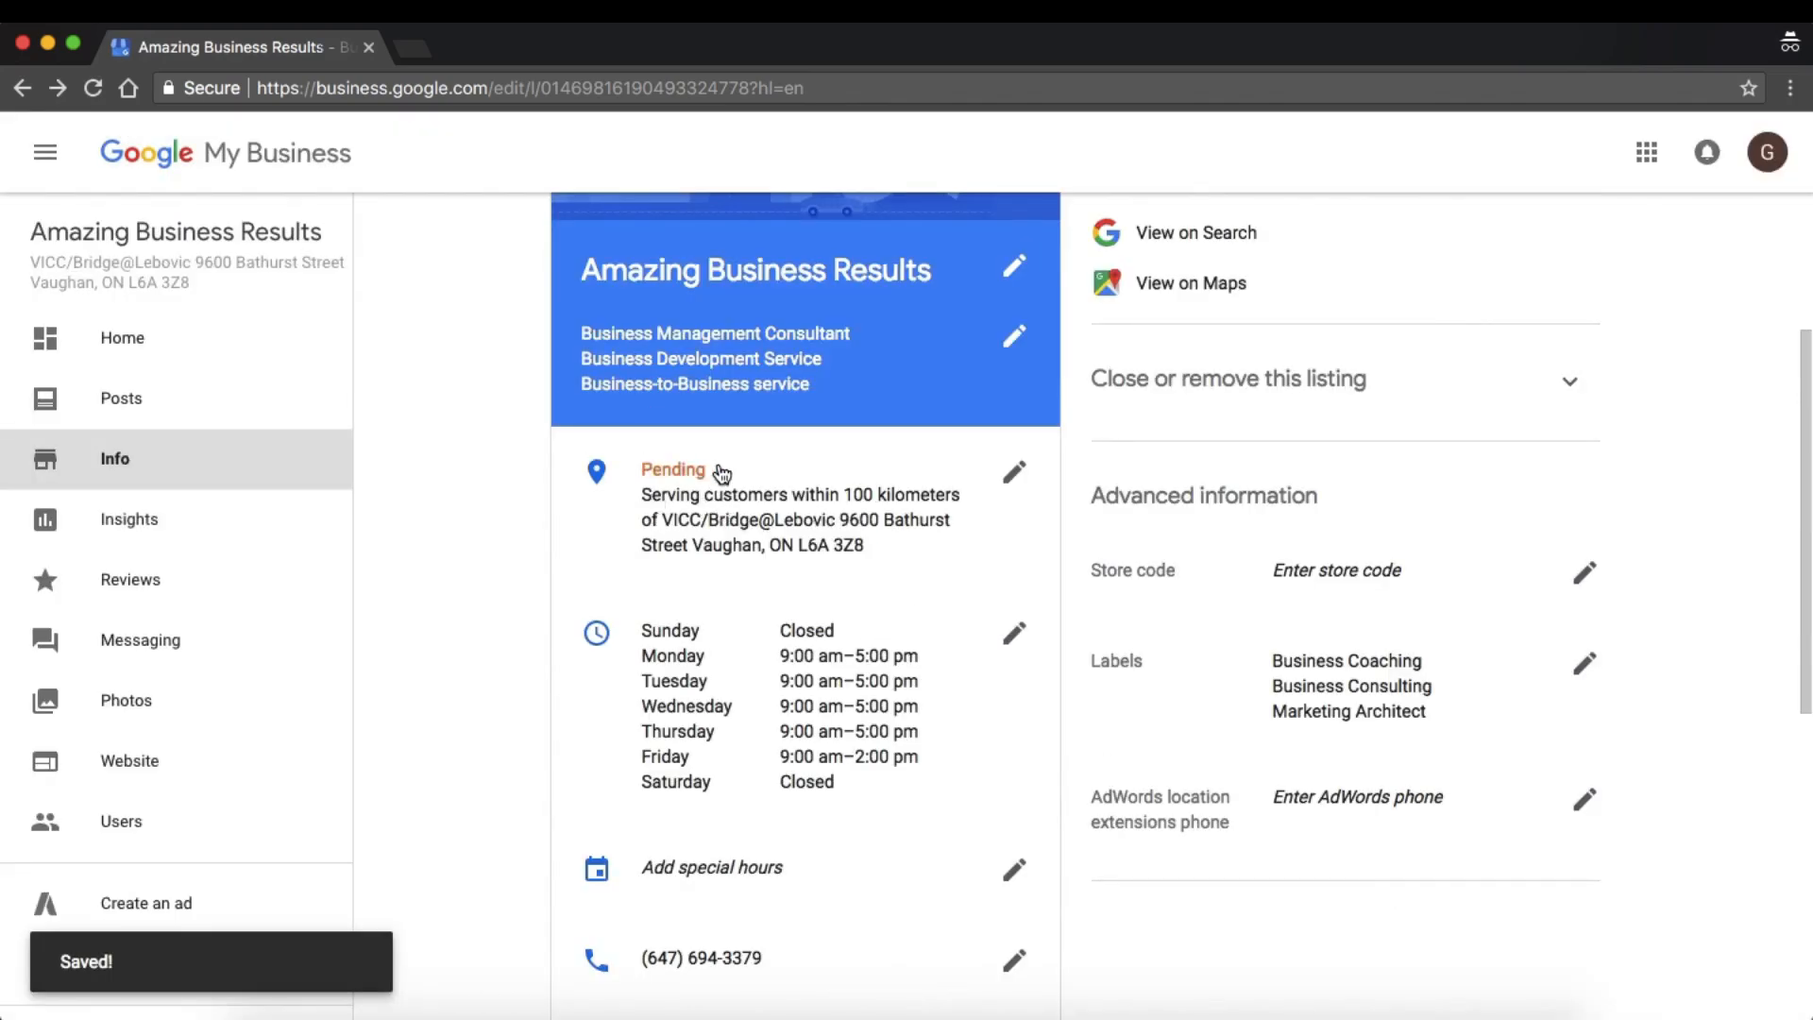
# Set the special hours for Good Friday (3/30/18), Easter (4/1/18) and Easter Monday (4/2/18) to Closed and apply them.
pyautogui.scroll(-2, 756, 485)
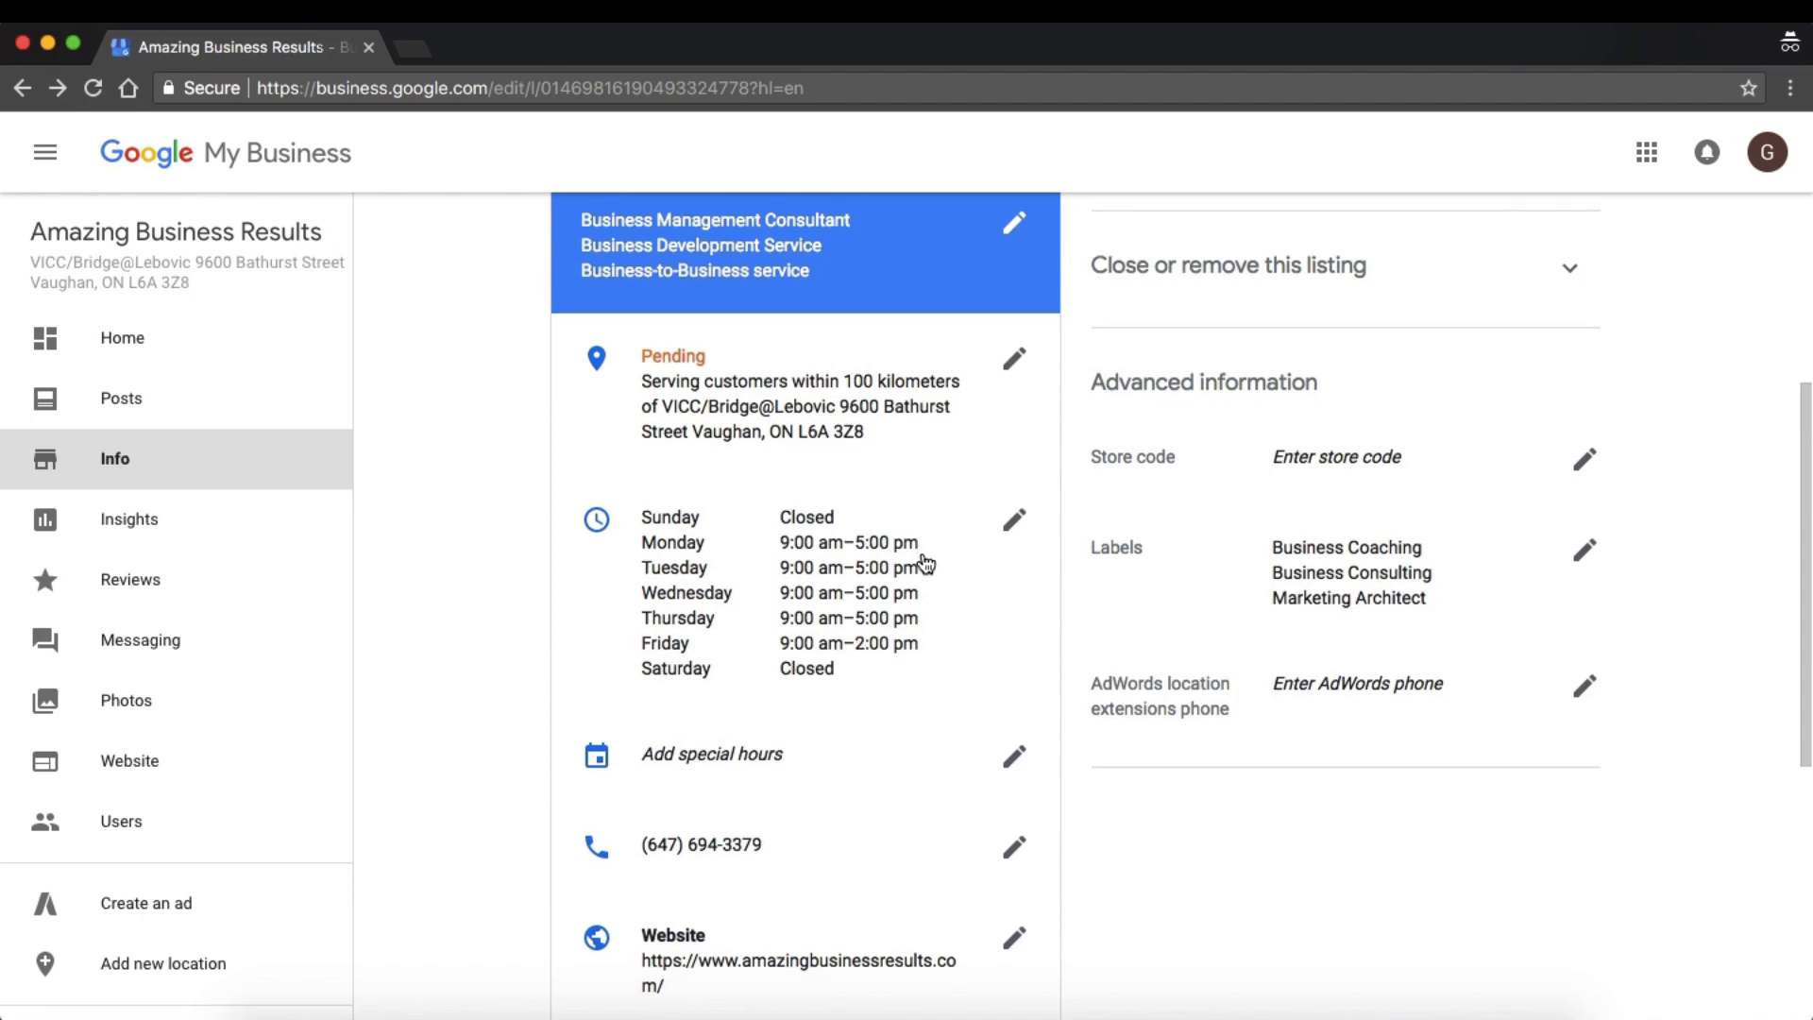
pyautogui.scroll(-2, 923, 563)
pyautogui.scroll(-3, 888, 535)
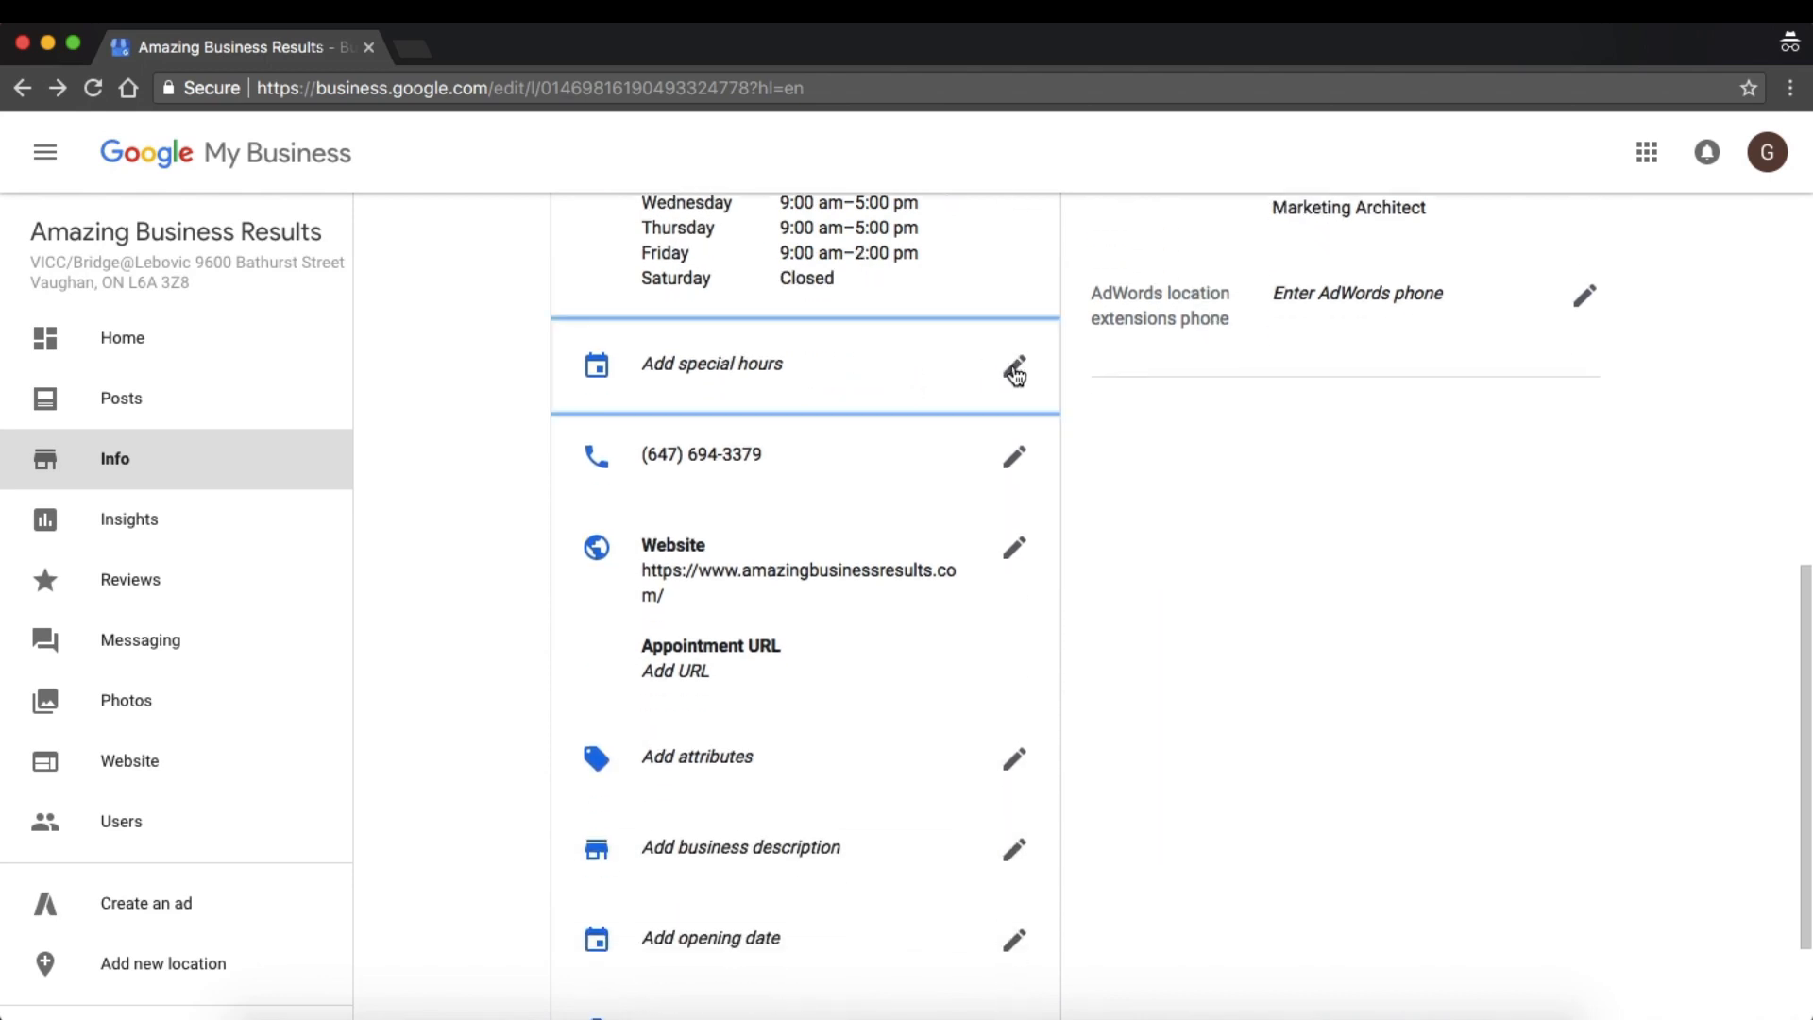
pyautogui.click(1015, 371)
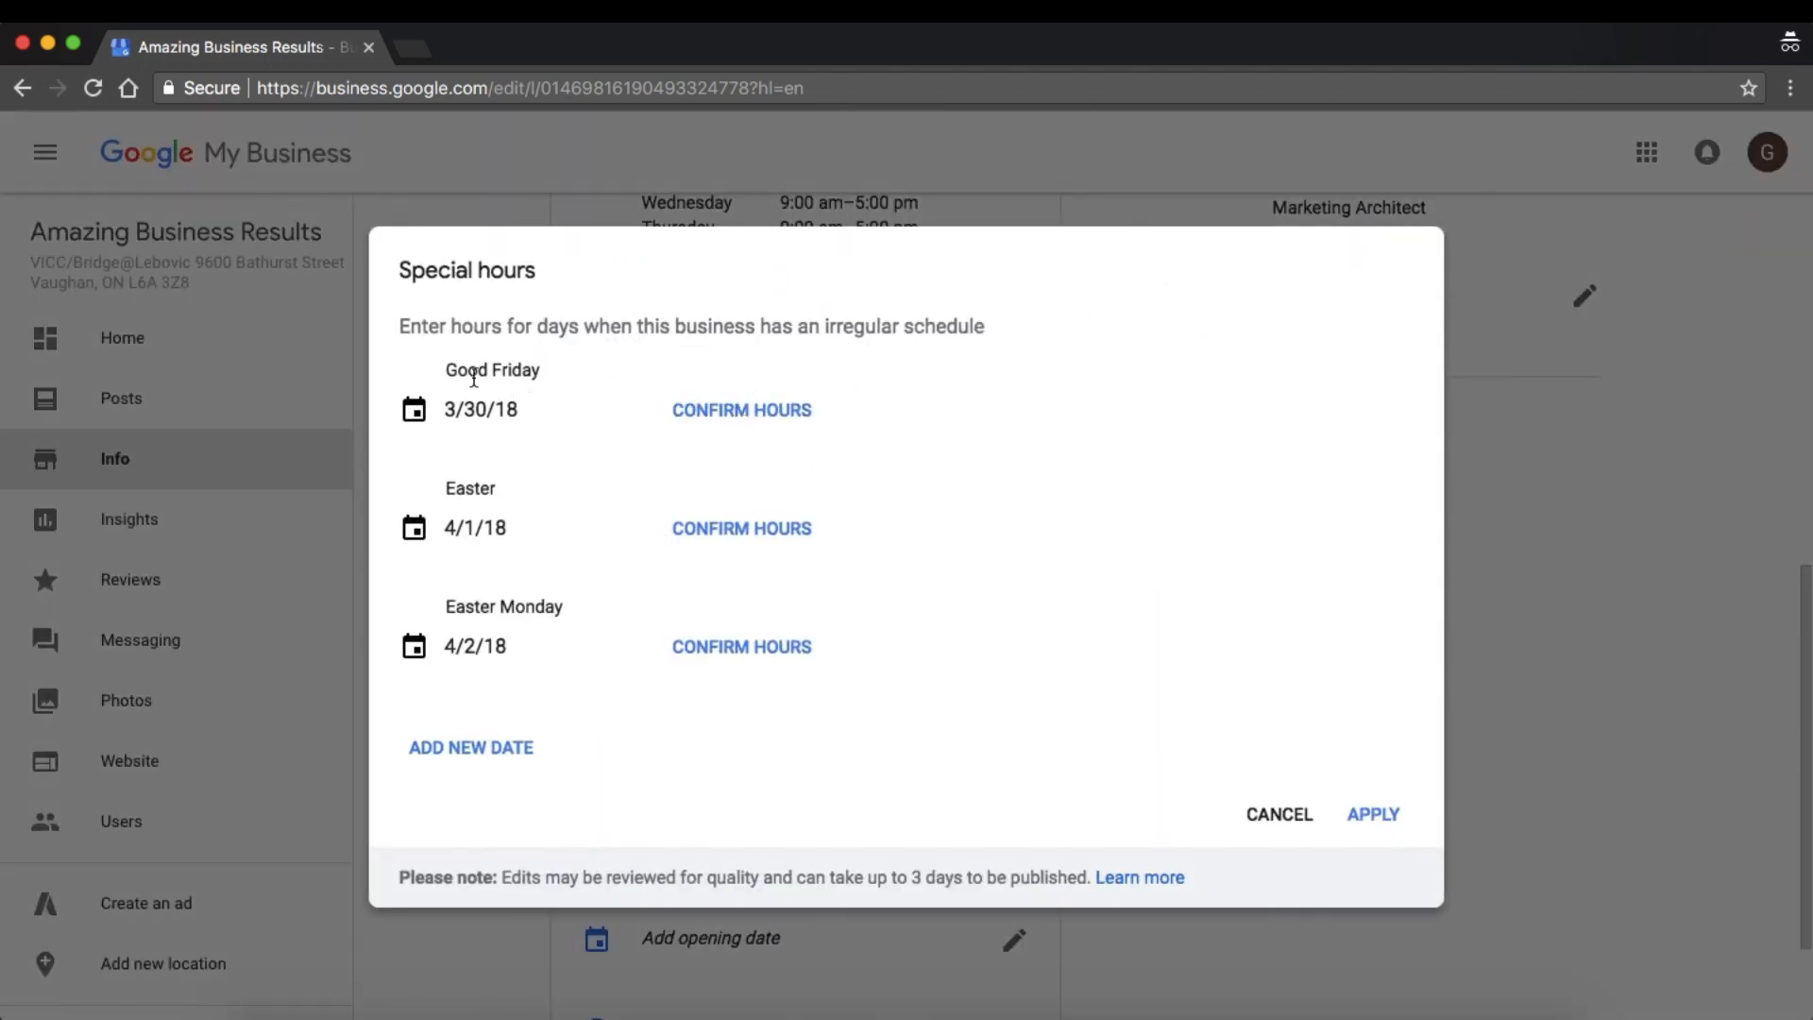
pyautogui.click(742, 409)
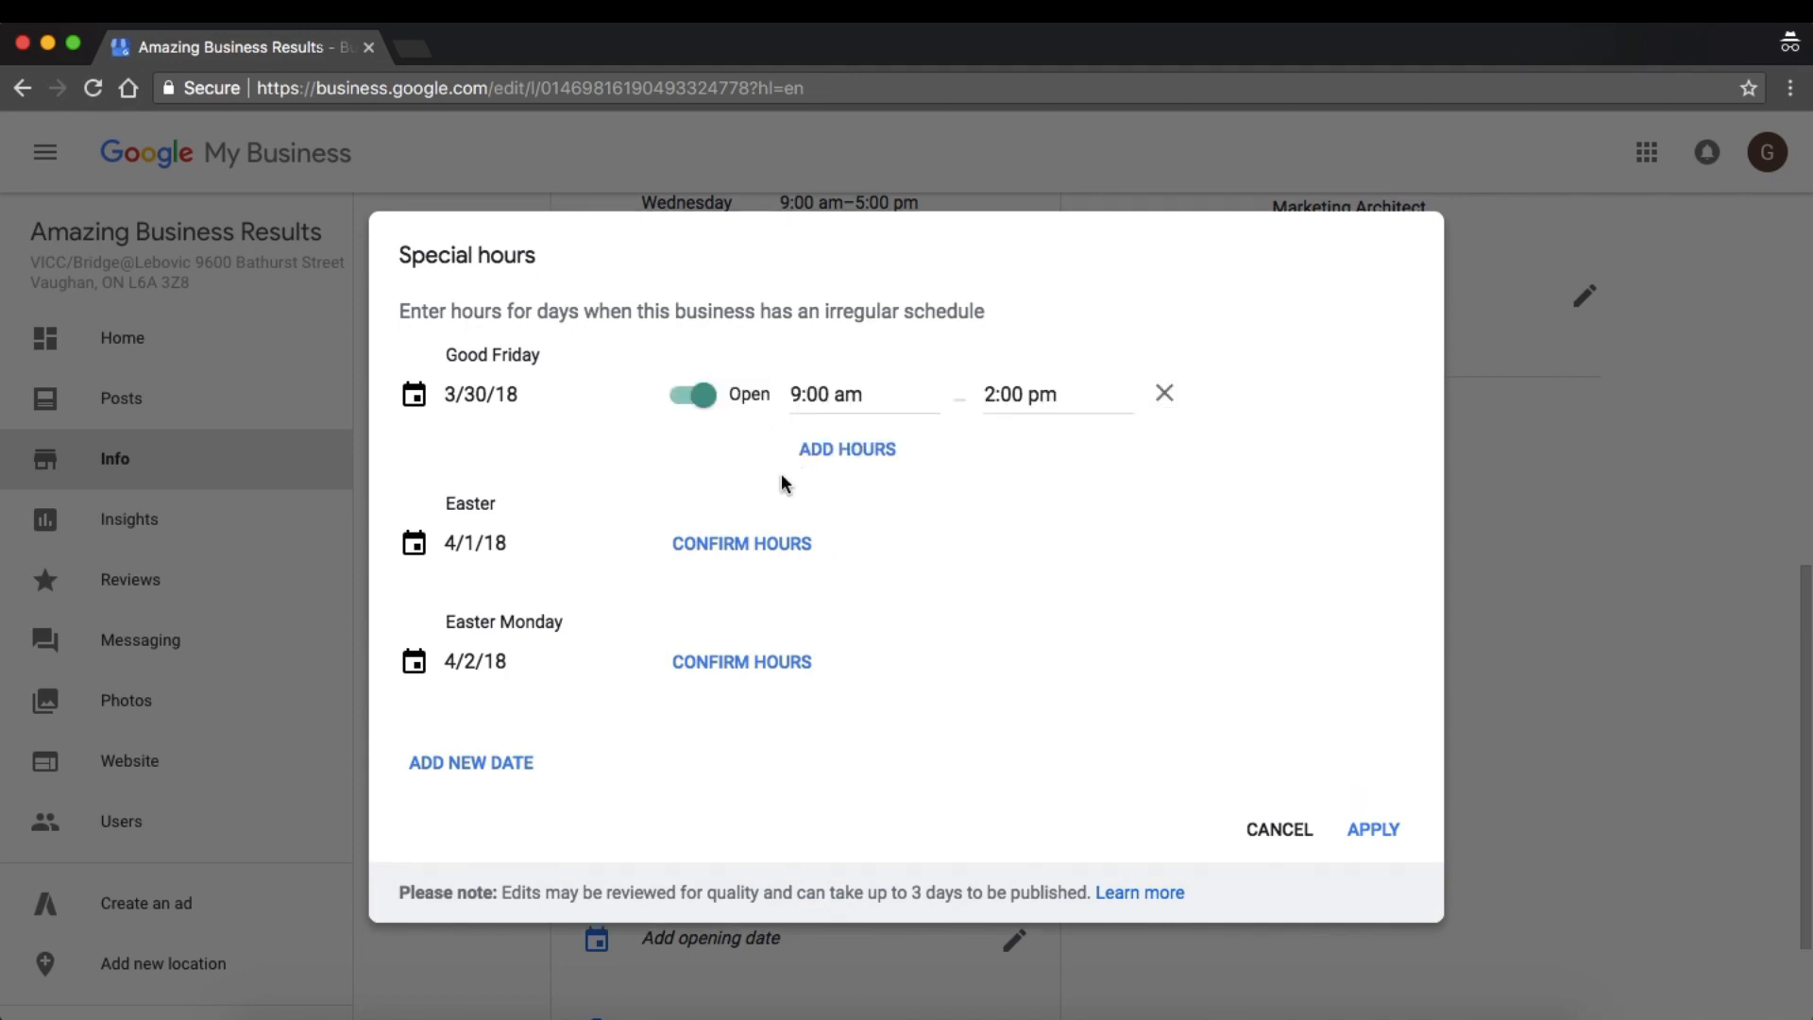
pyautogui.click(697, 395)
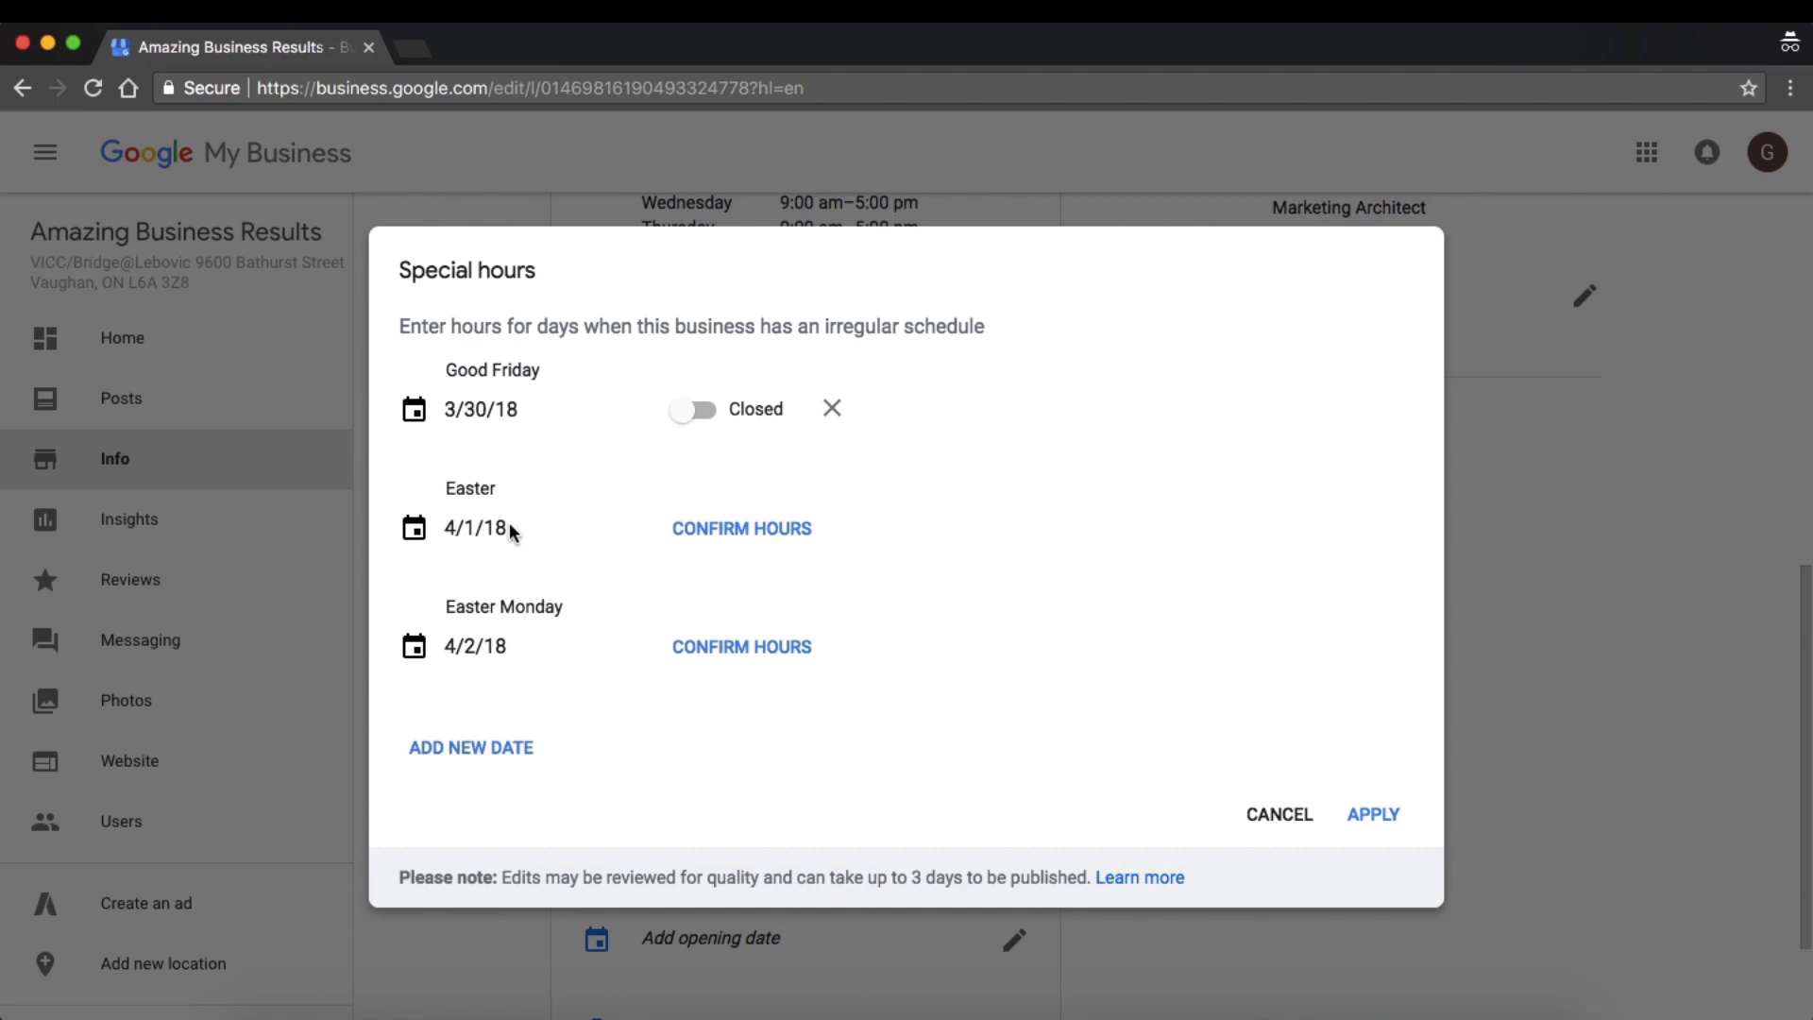
pyautogui.click(748, 529)
pyautogui.click(743, 651)
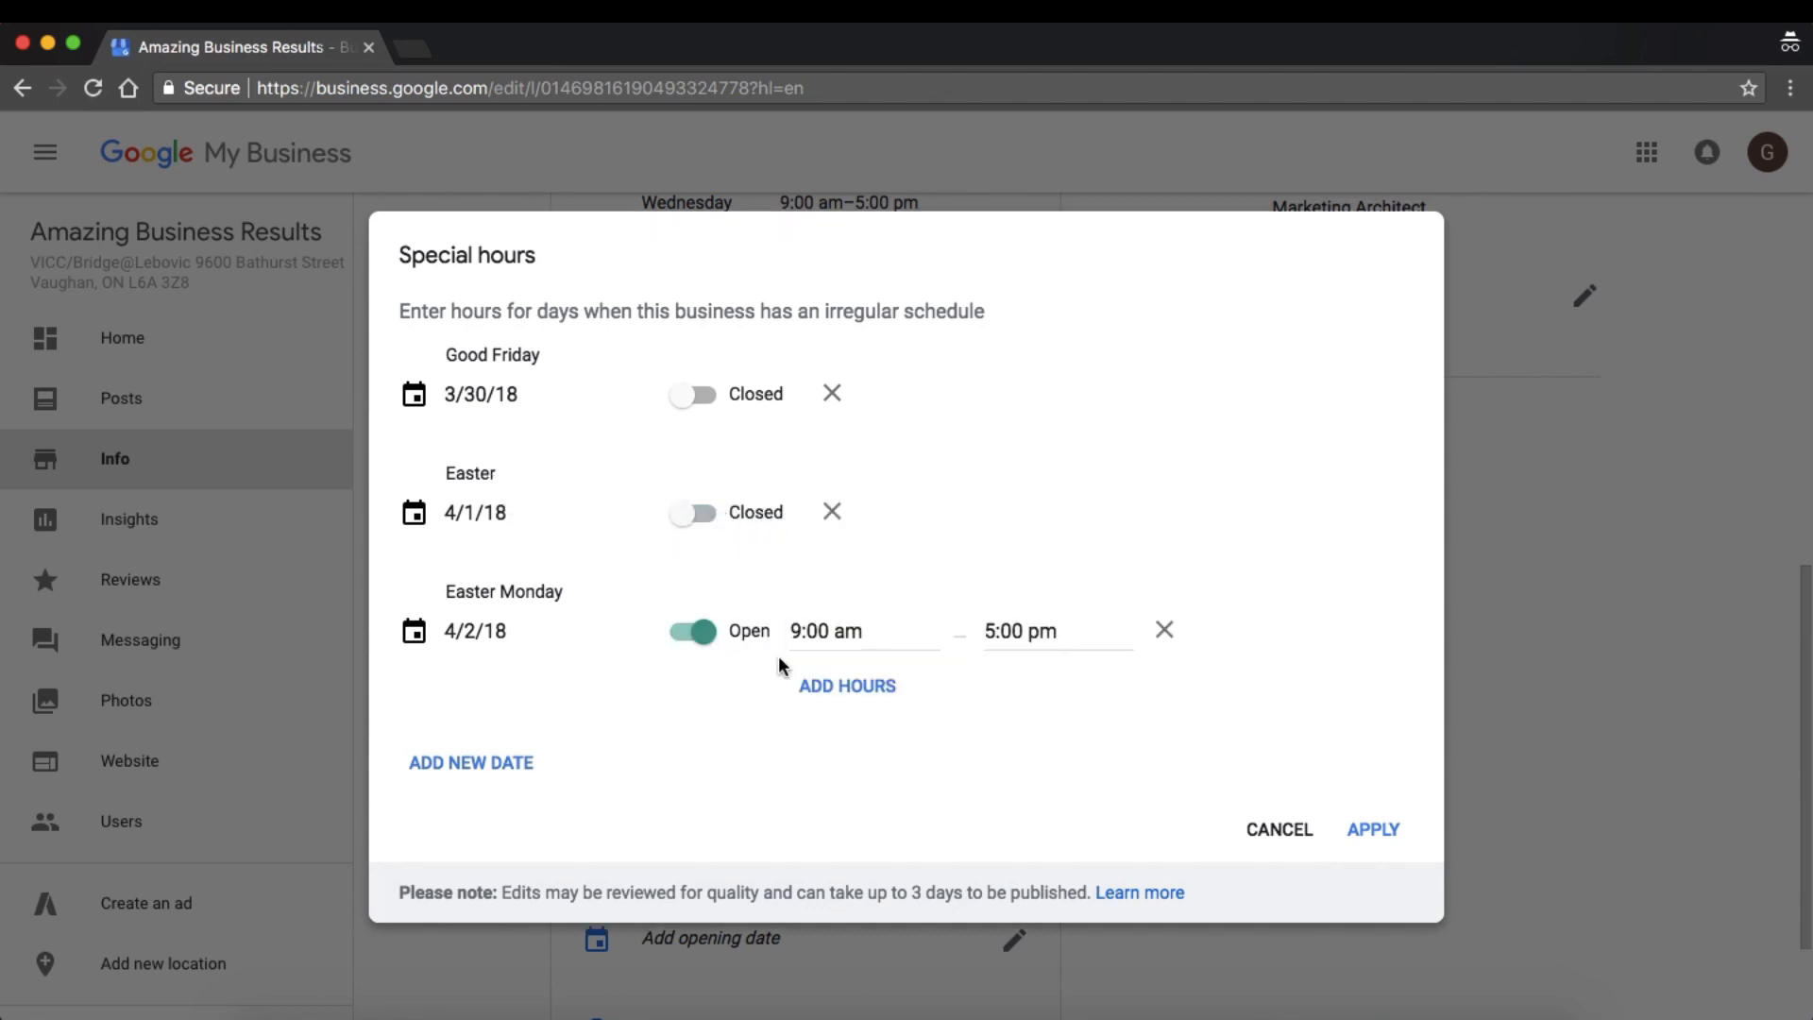
pyautogui.click(694, 631)
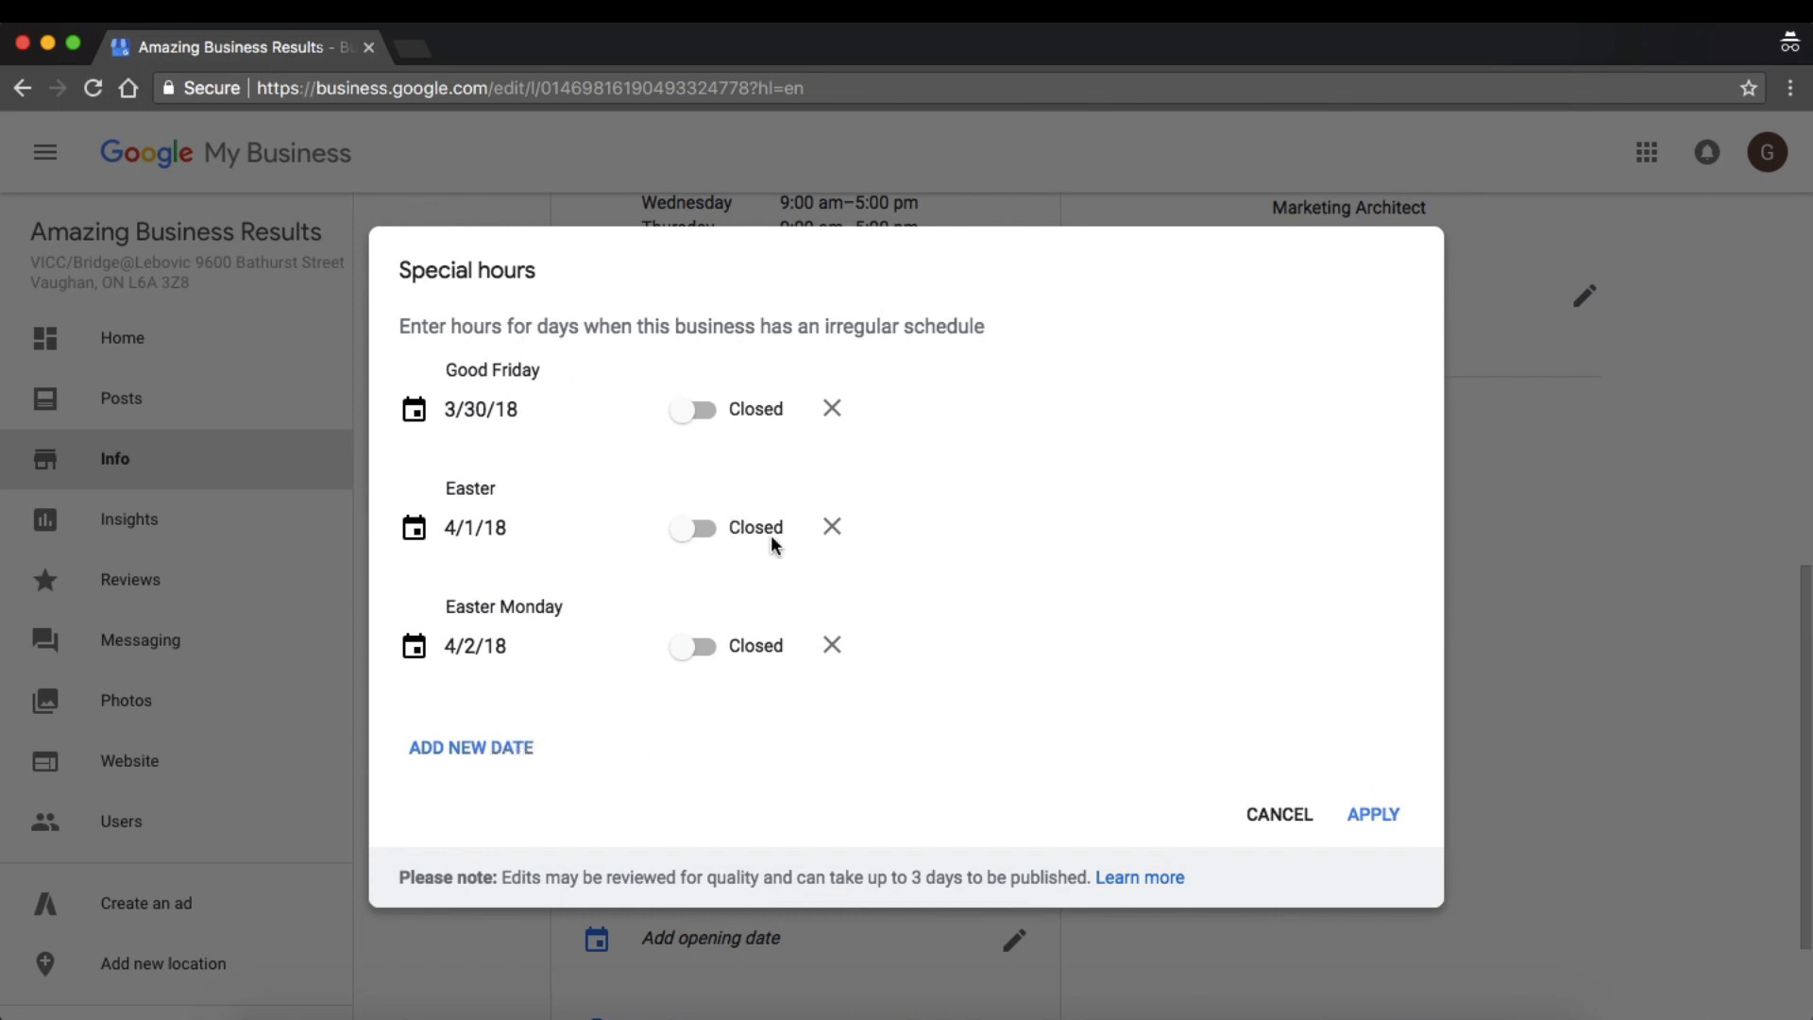
pyautogui.click(1384, 818)
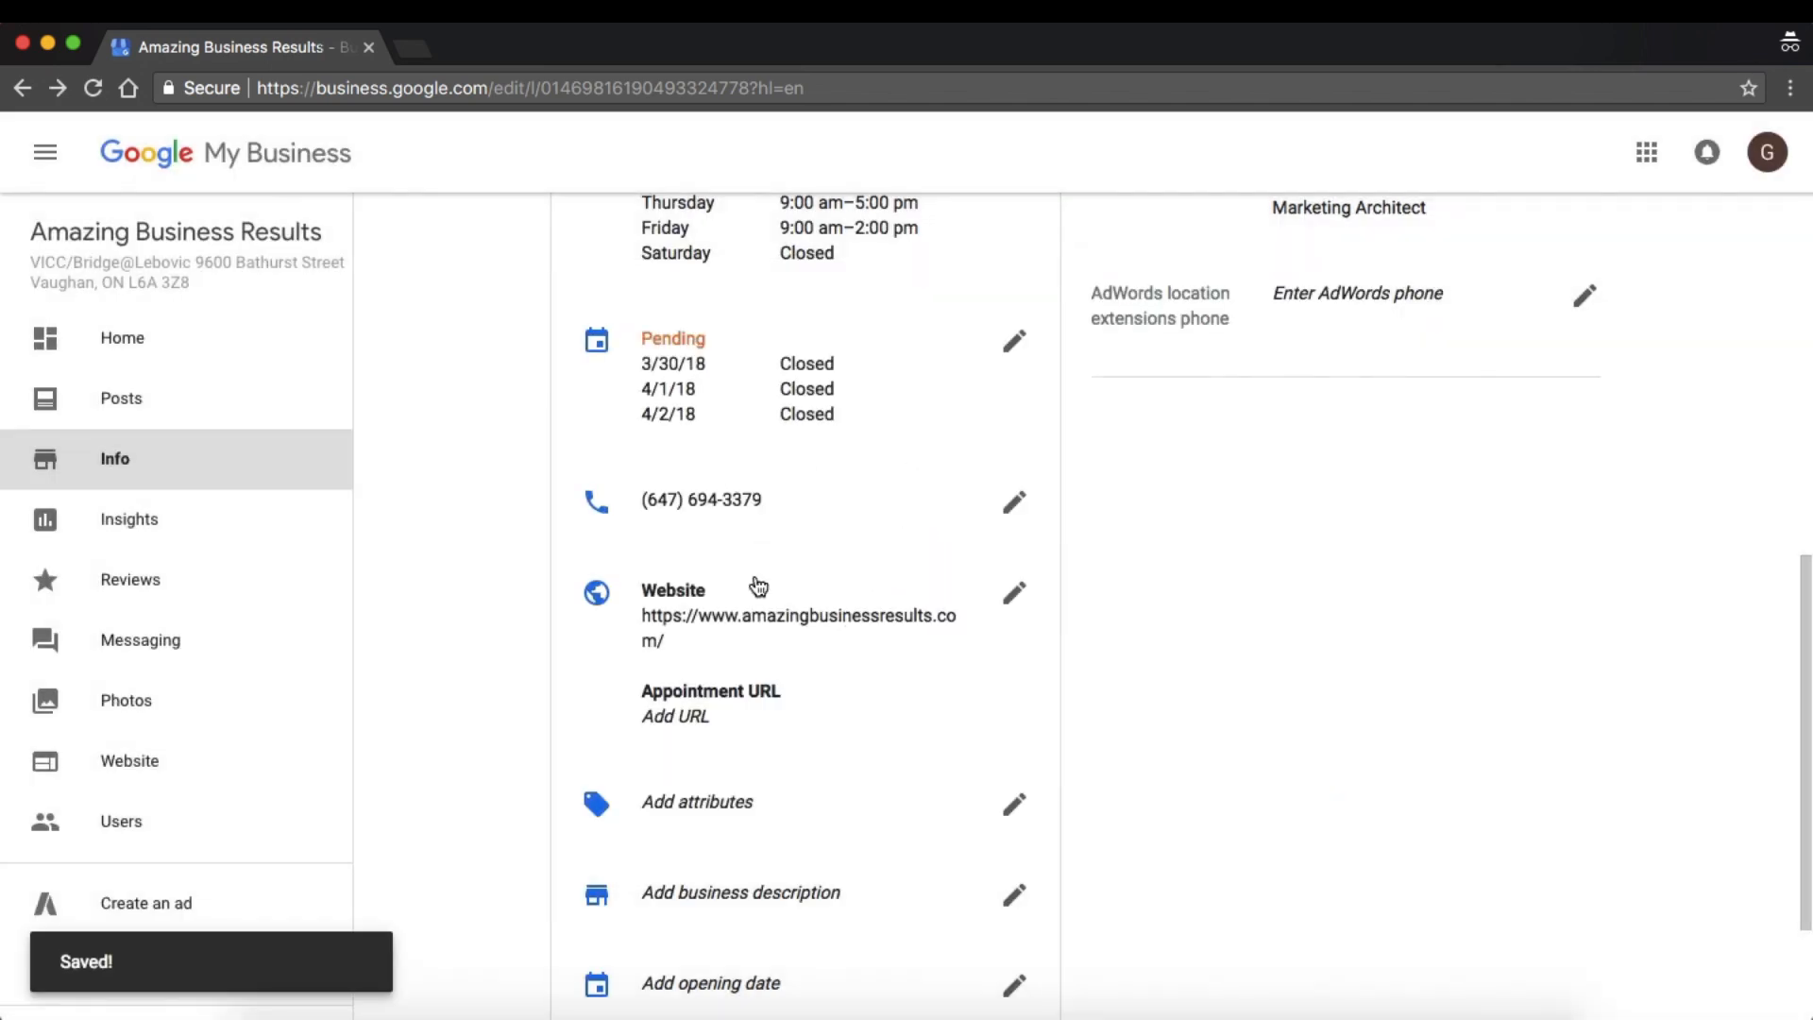
# Paste the copied consultation booking link as the listing's appointment URL and apply it.
pyautogui.scroll(-3, 773, 619)
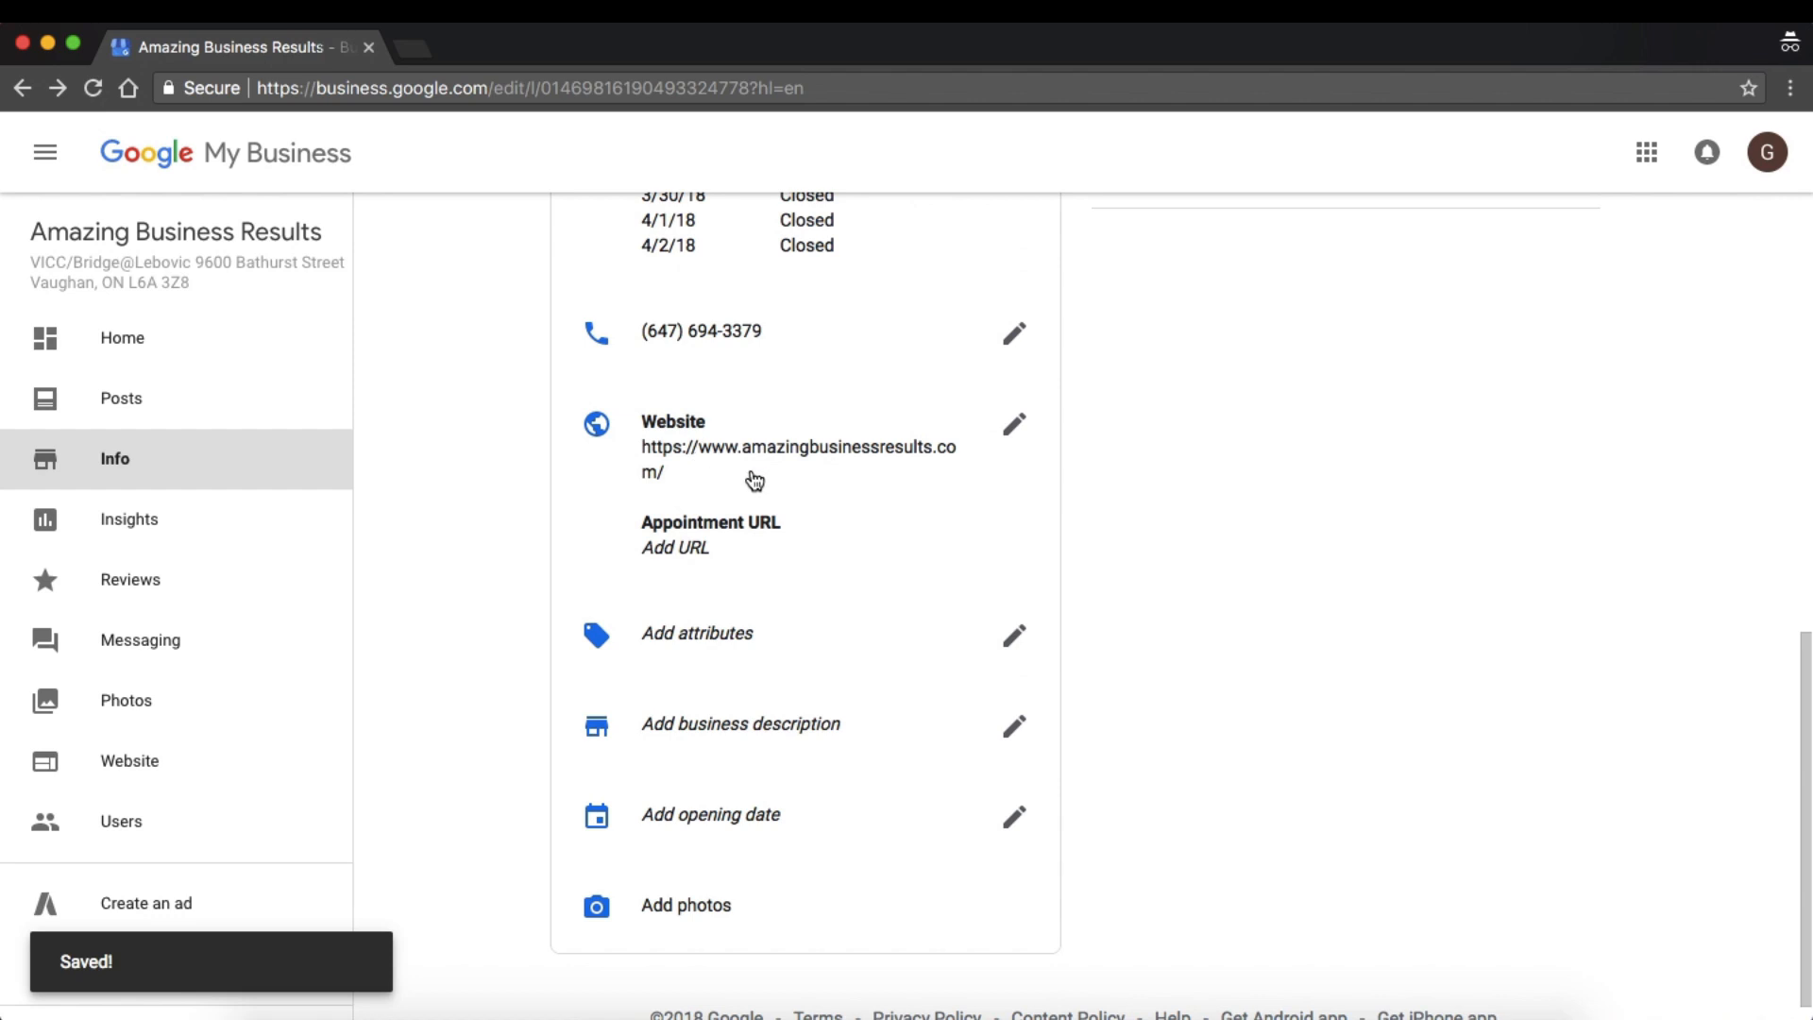
pyautogui.scroll(-1, 752, 483)
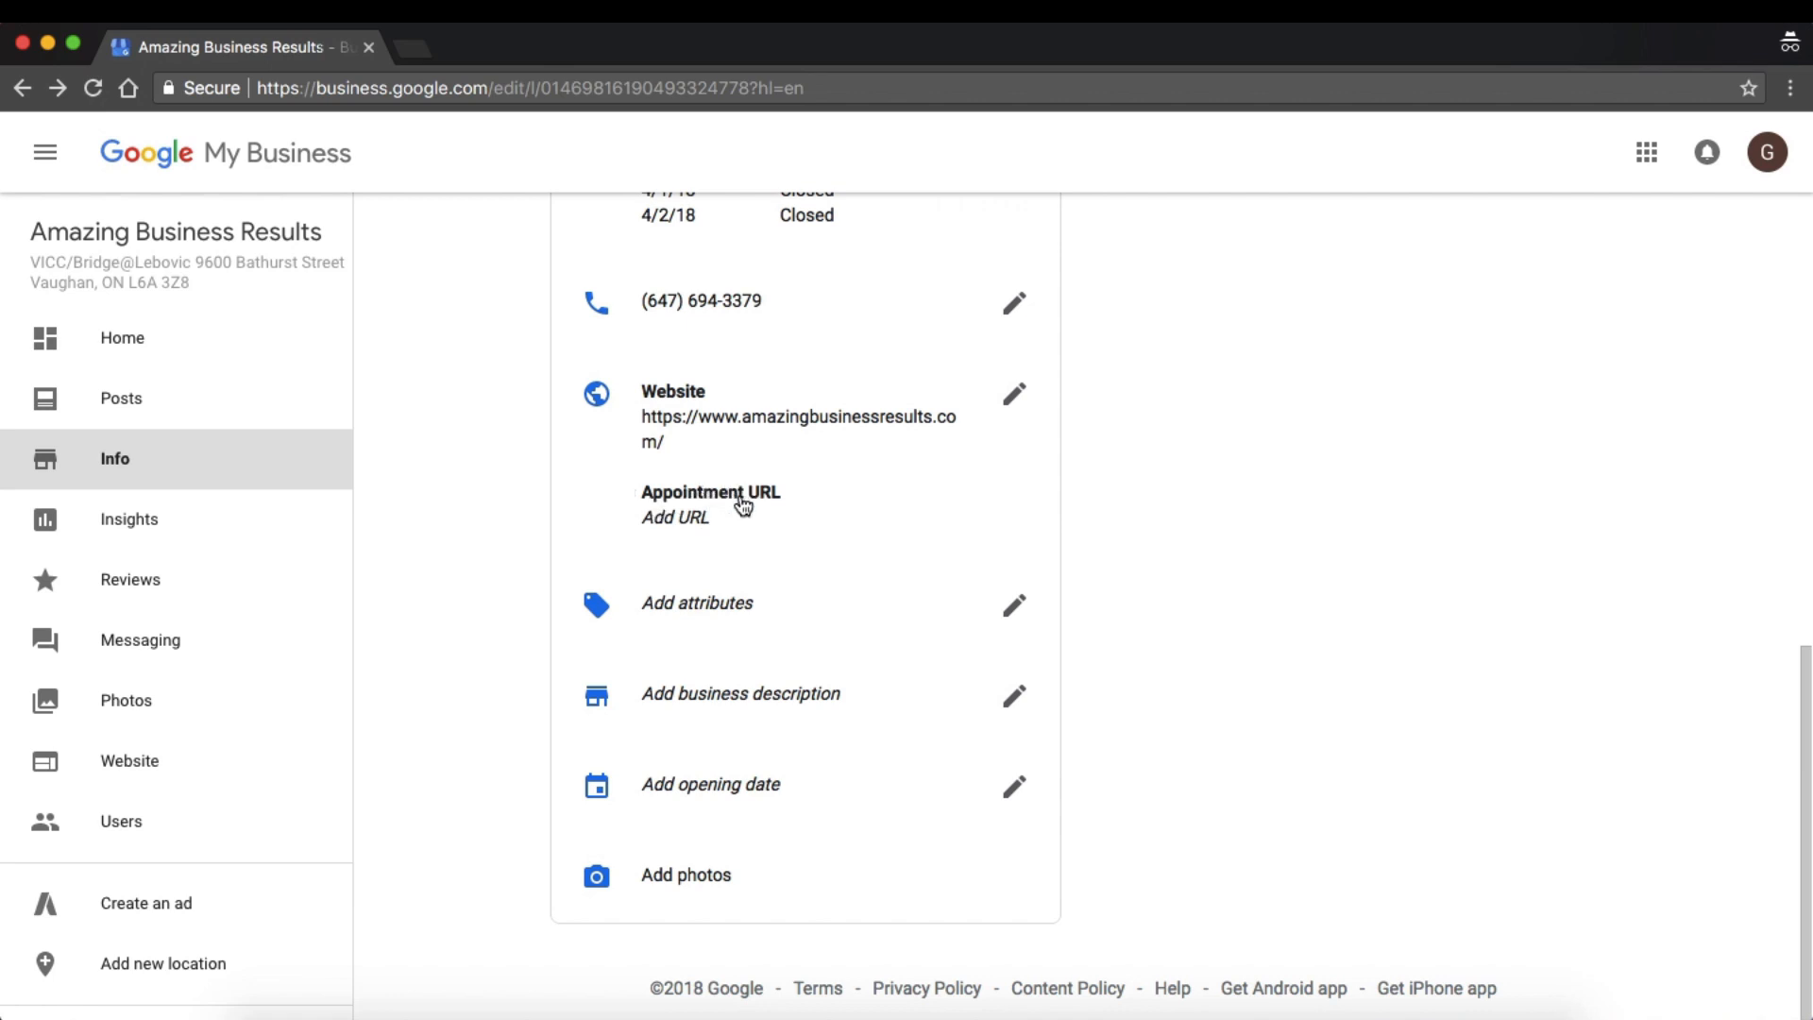
pyautogui.click(738, 502)
pyautogui.click(846, 625)
pyautogui.write('https://Liorizik.as.me/?appointmentType=5759166')
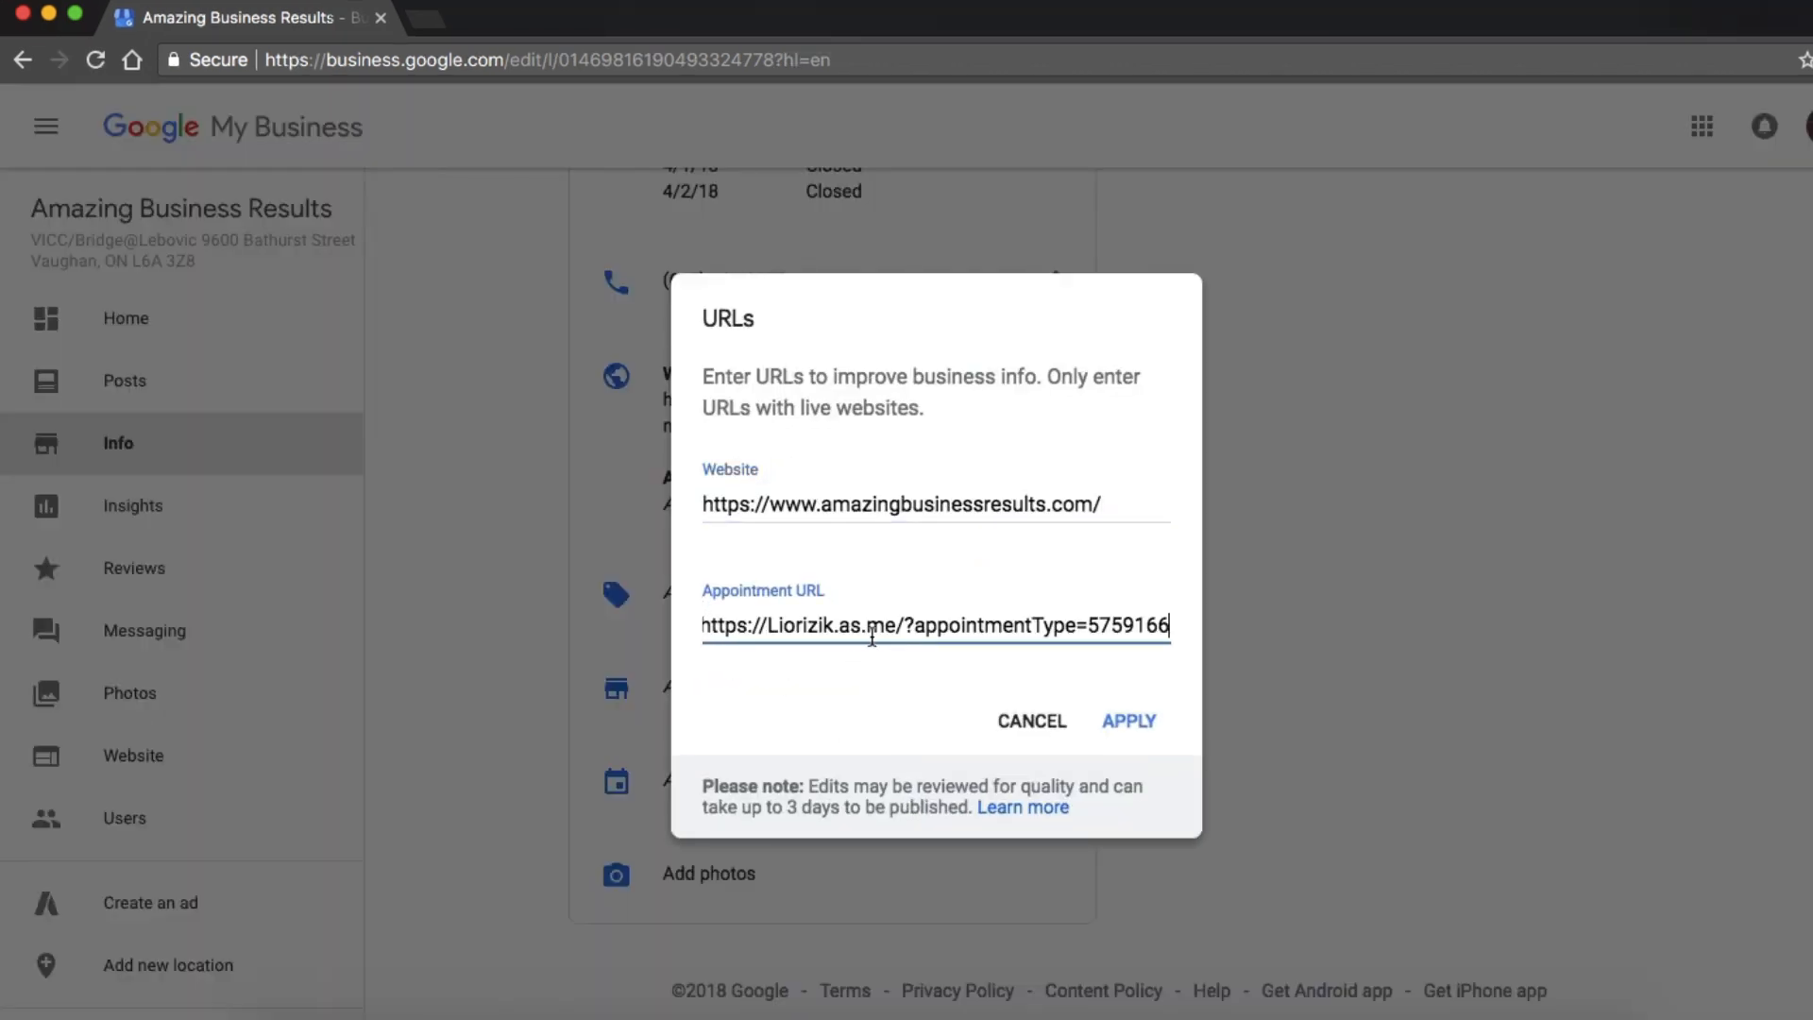
pyautogui.click(1131, 723)
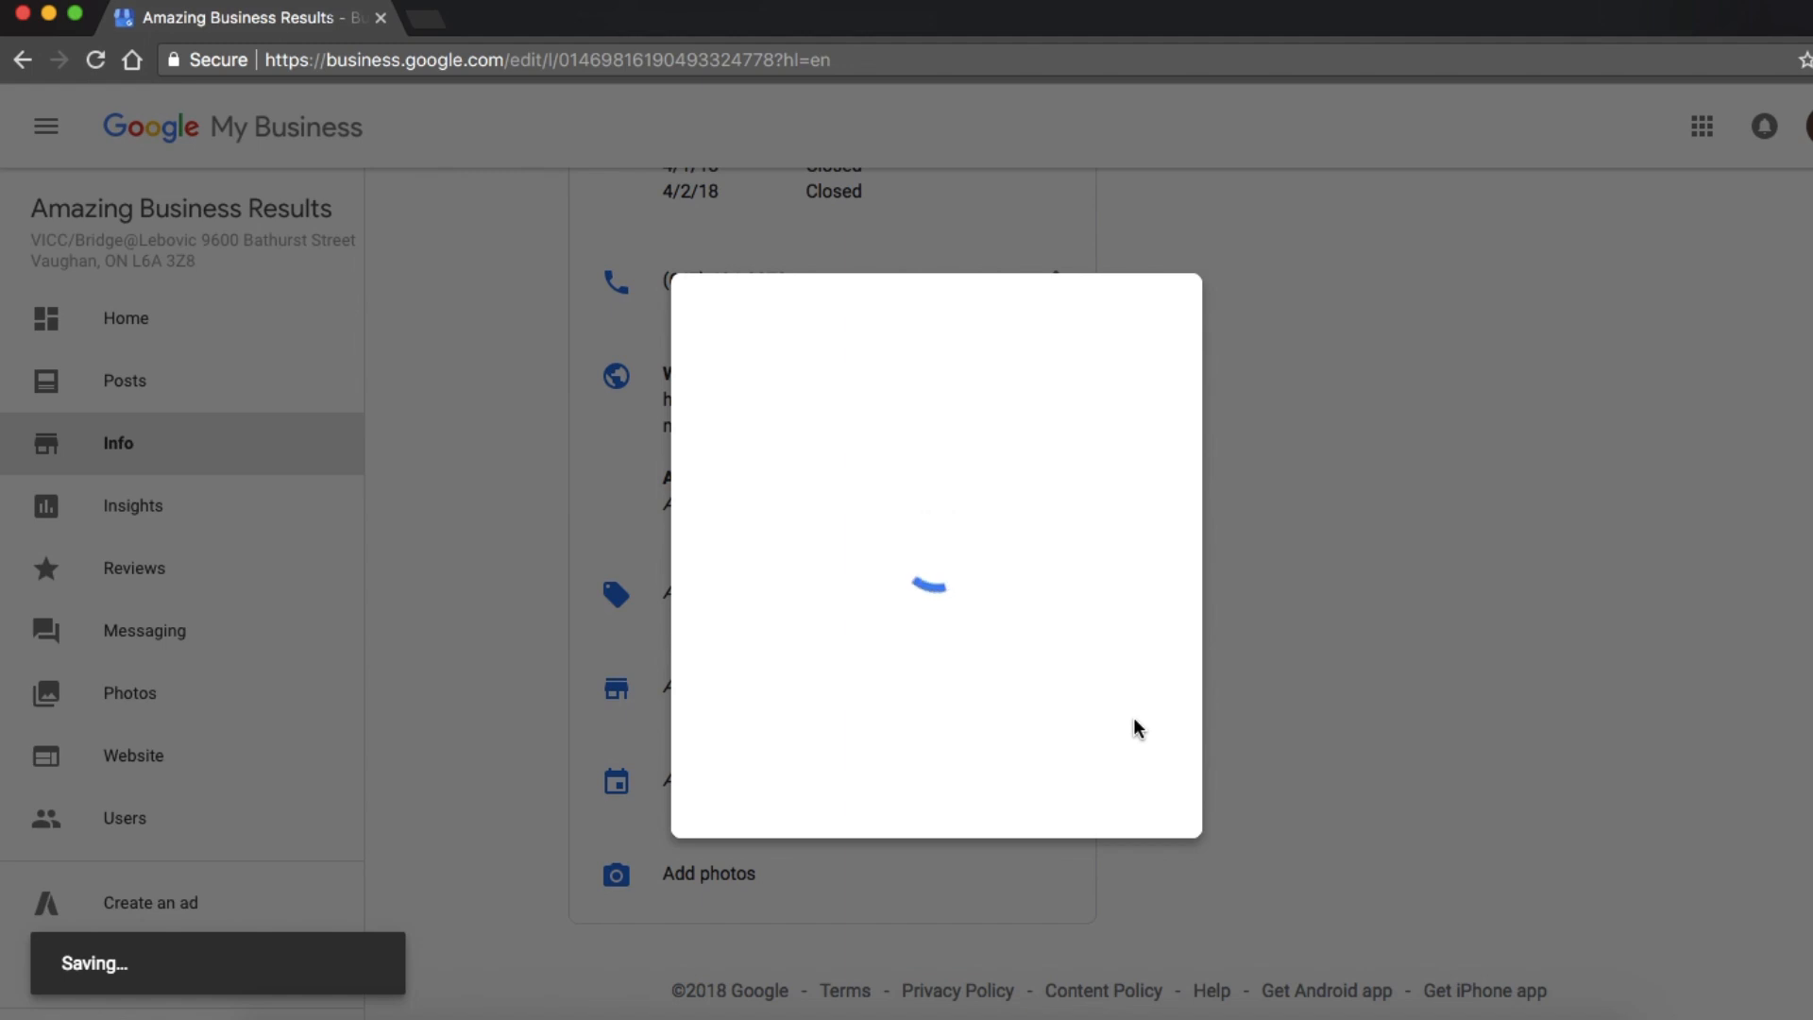
# Open the copied booking link in a new browser tab, look through the appointment scheduling page, and close the tab.
pyautogui.press('super+t')
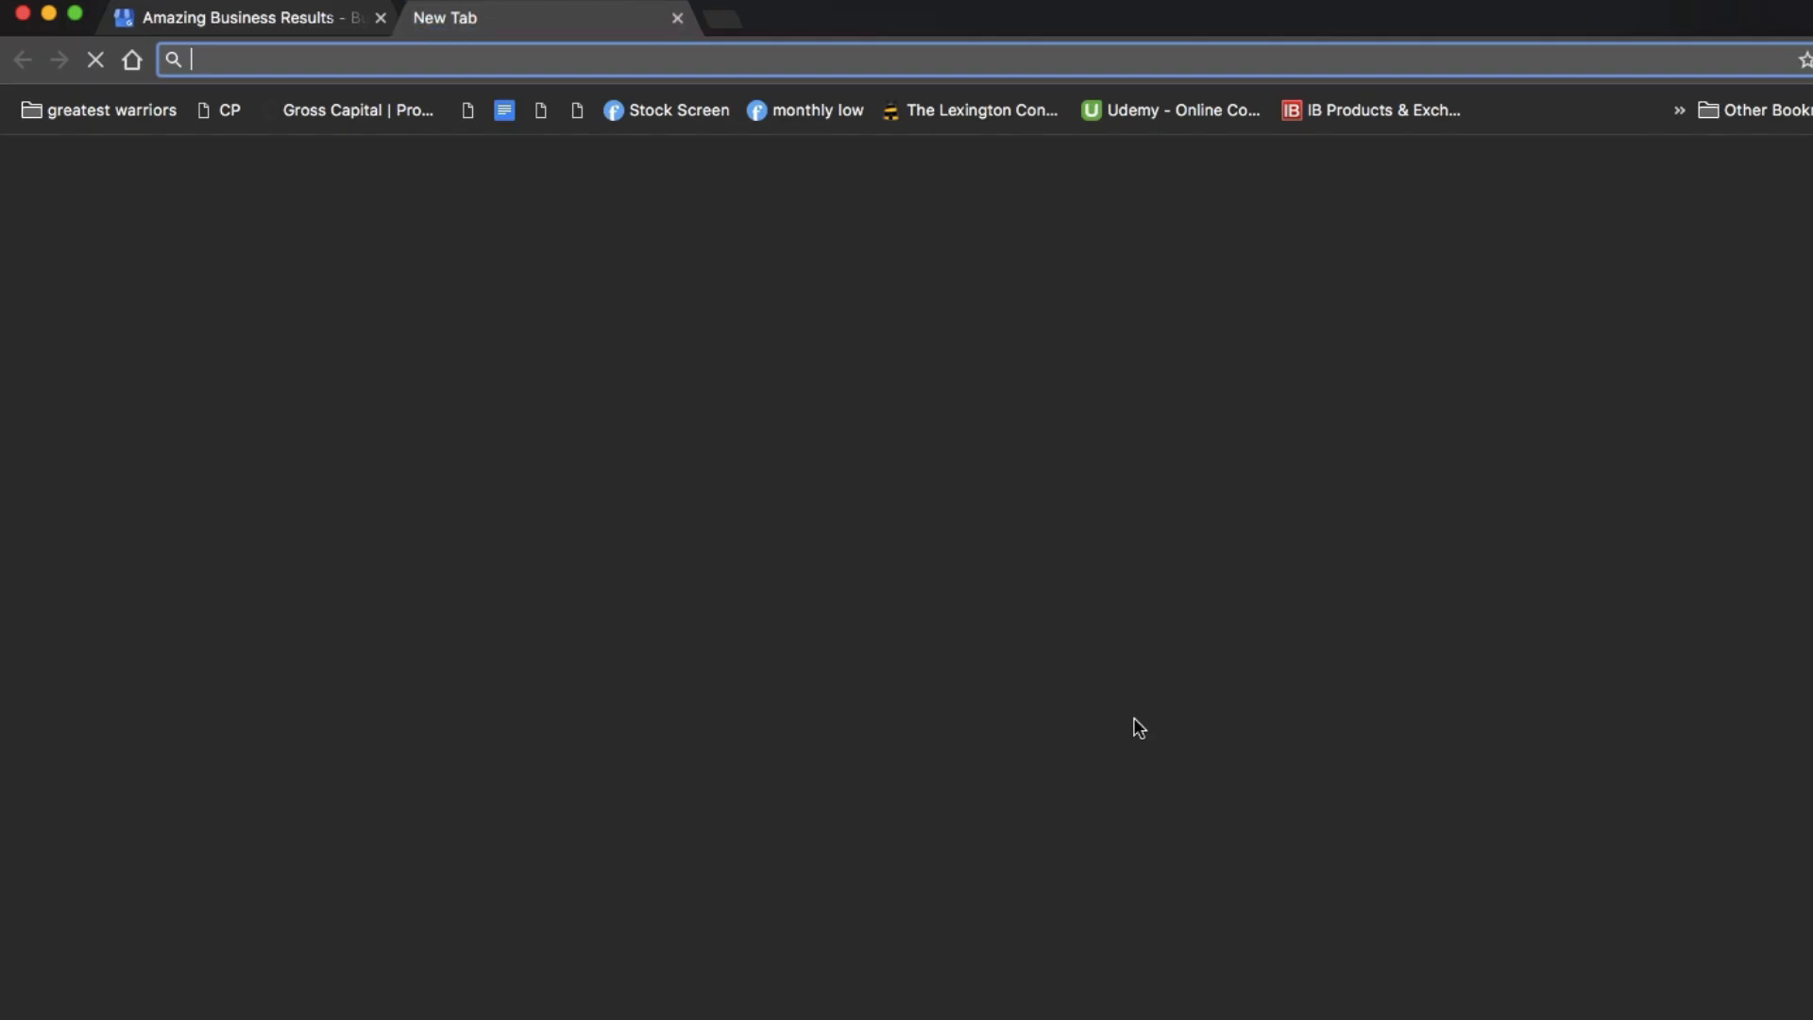
pyautogui.write('https://Liorizik.as.me/?appointmentType=5759166')
pyautogui.press('Return')
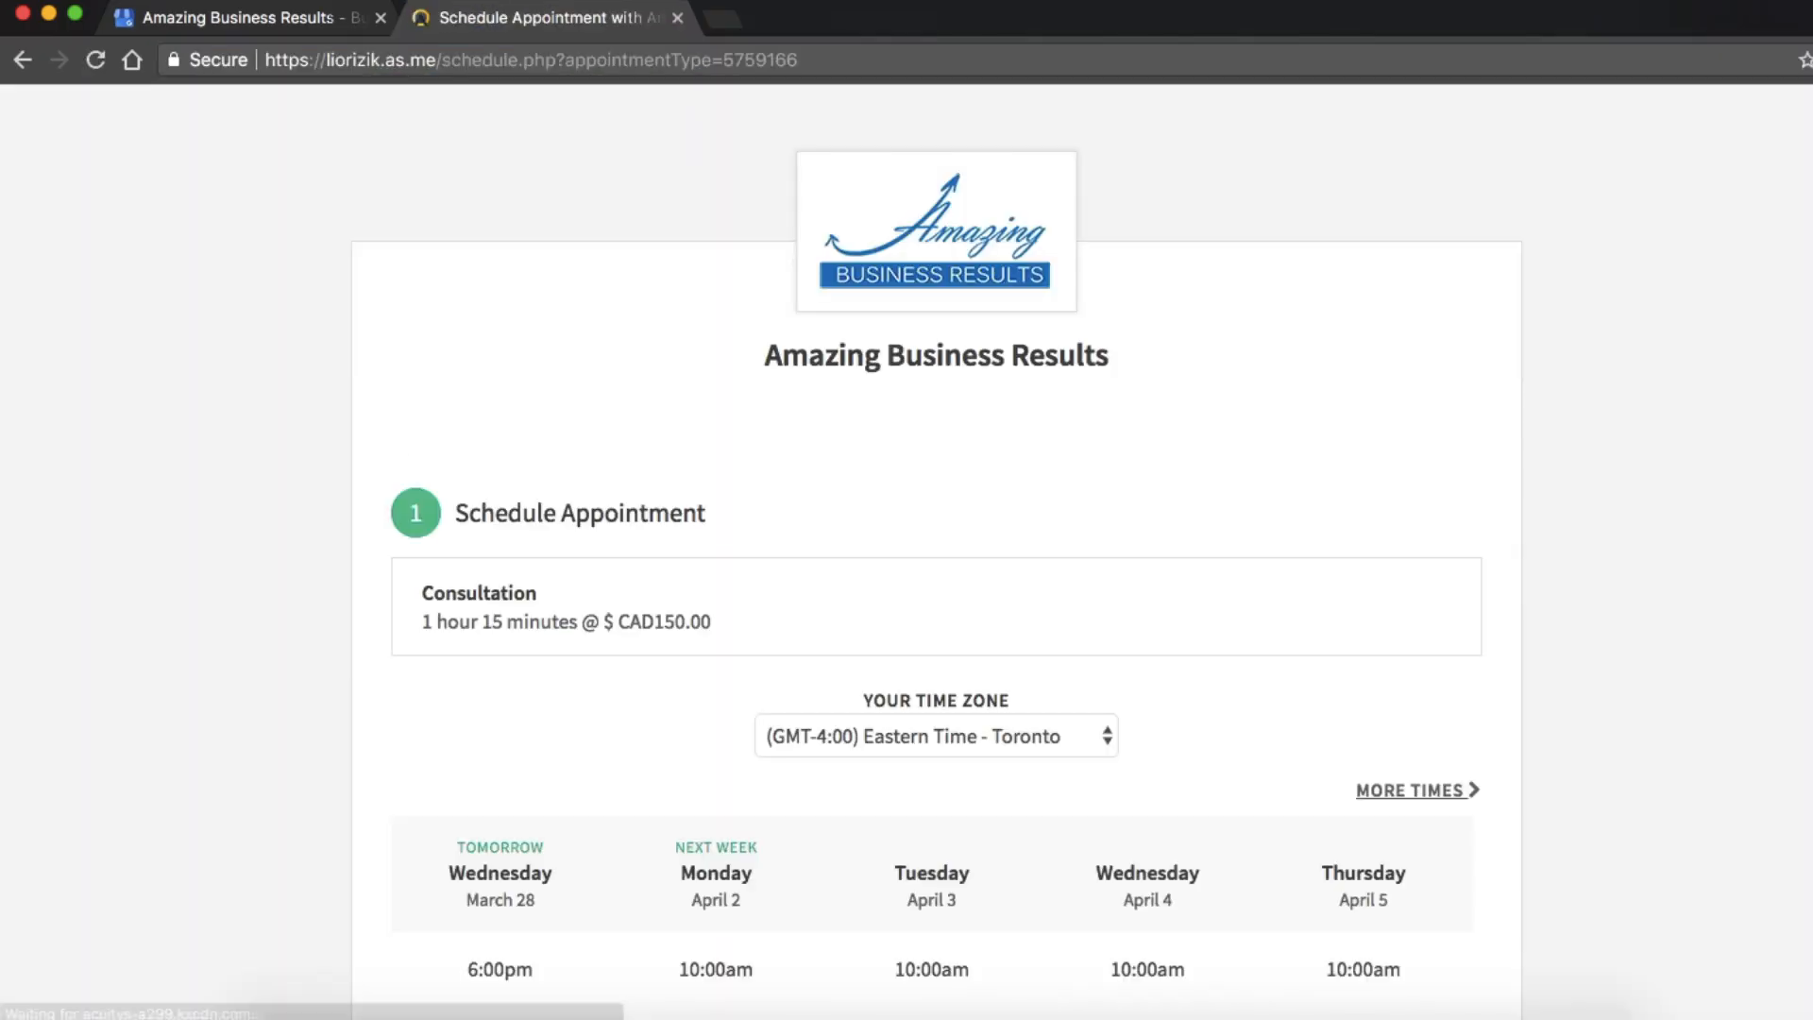
pyautogui.scroll(-5, 575, 196)
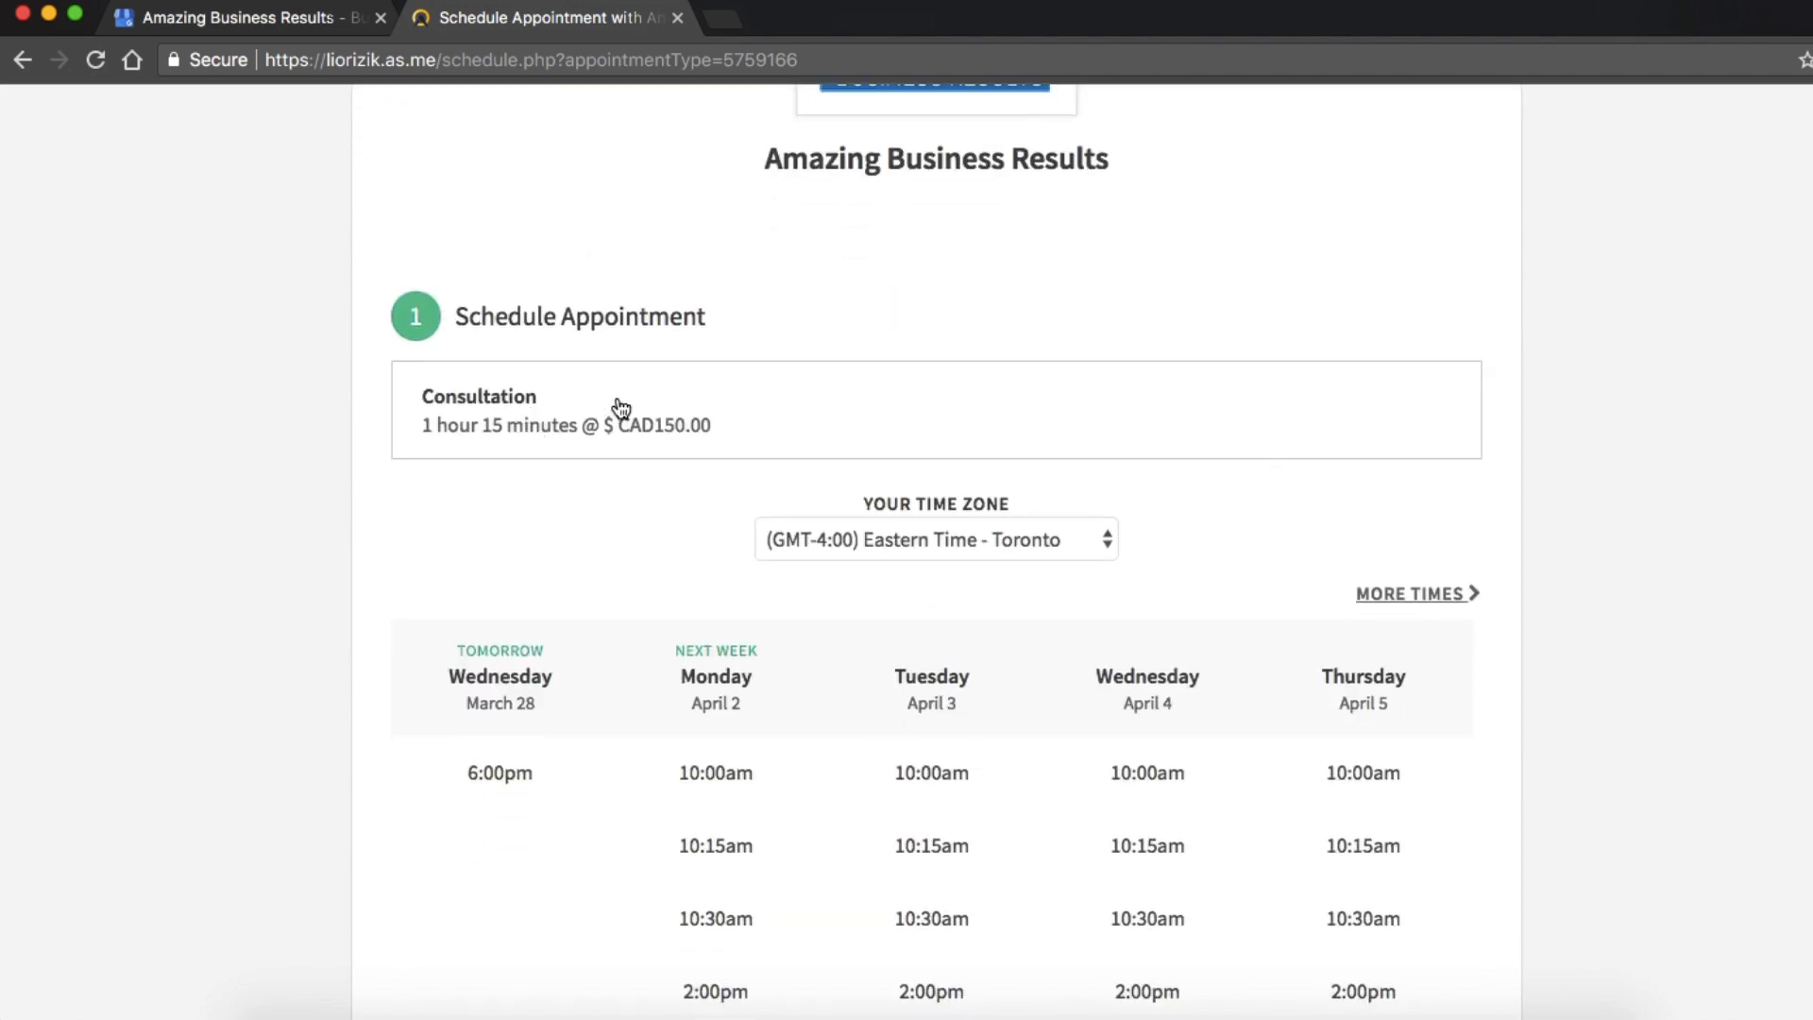
pyautogui.scroll(-10, 712, 593)
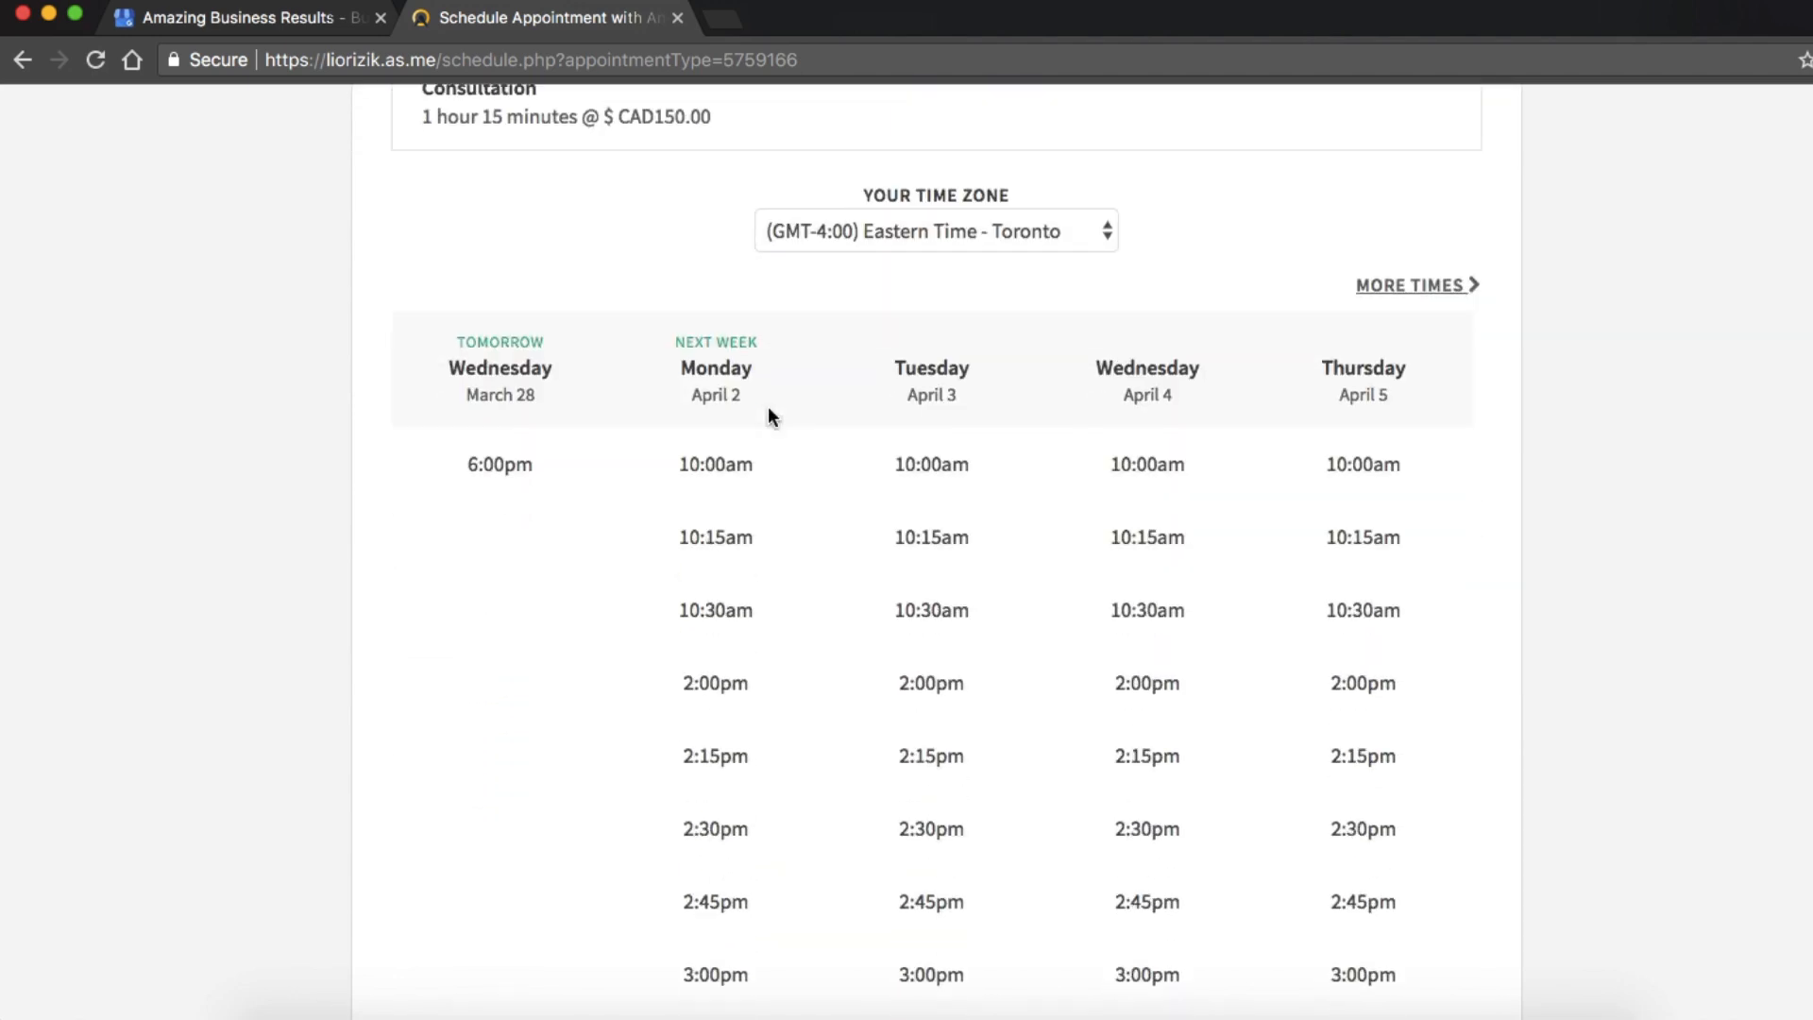
pyautogui.scroll(15, 869, 696)
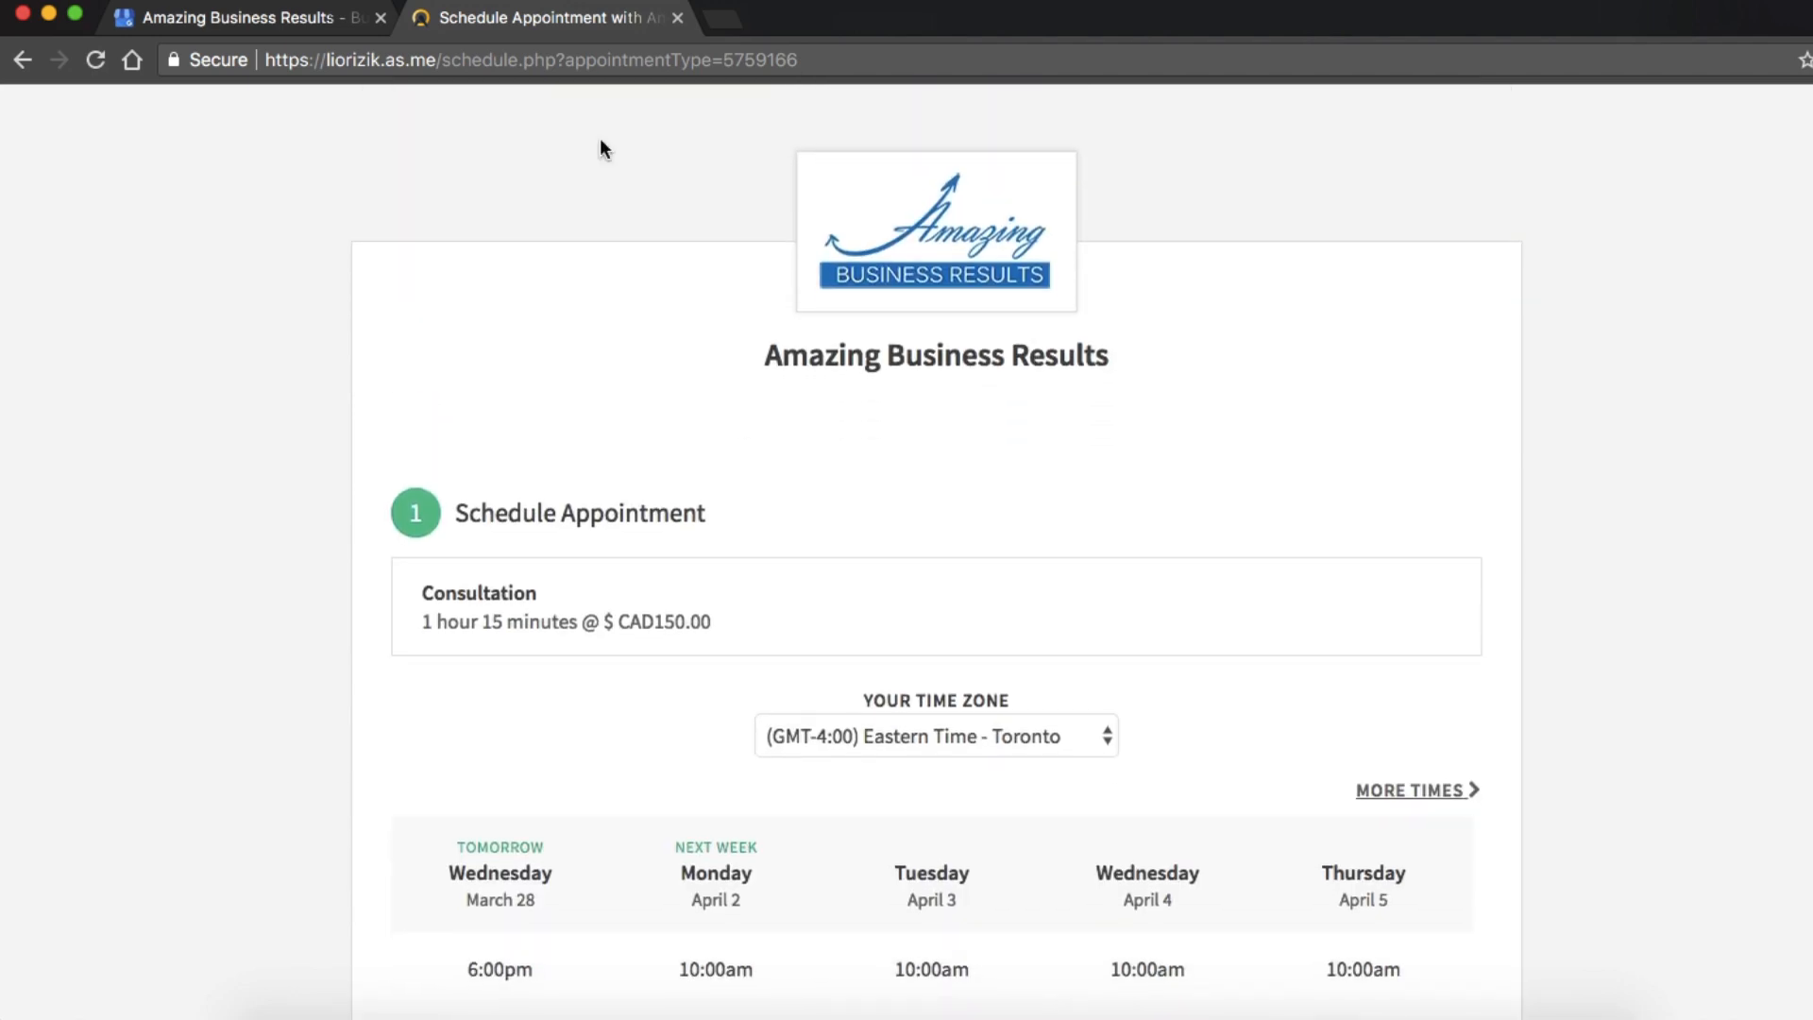
pyautogui.click(677, 18)
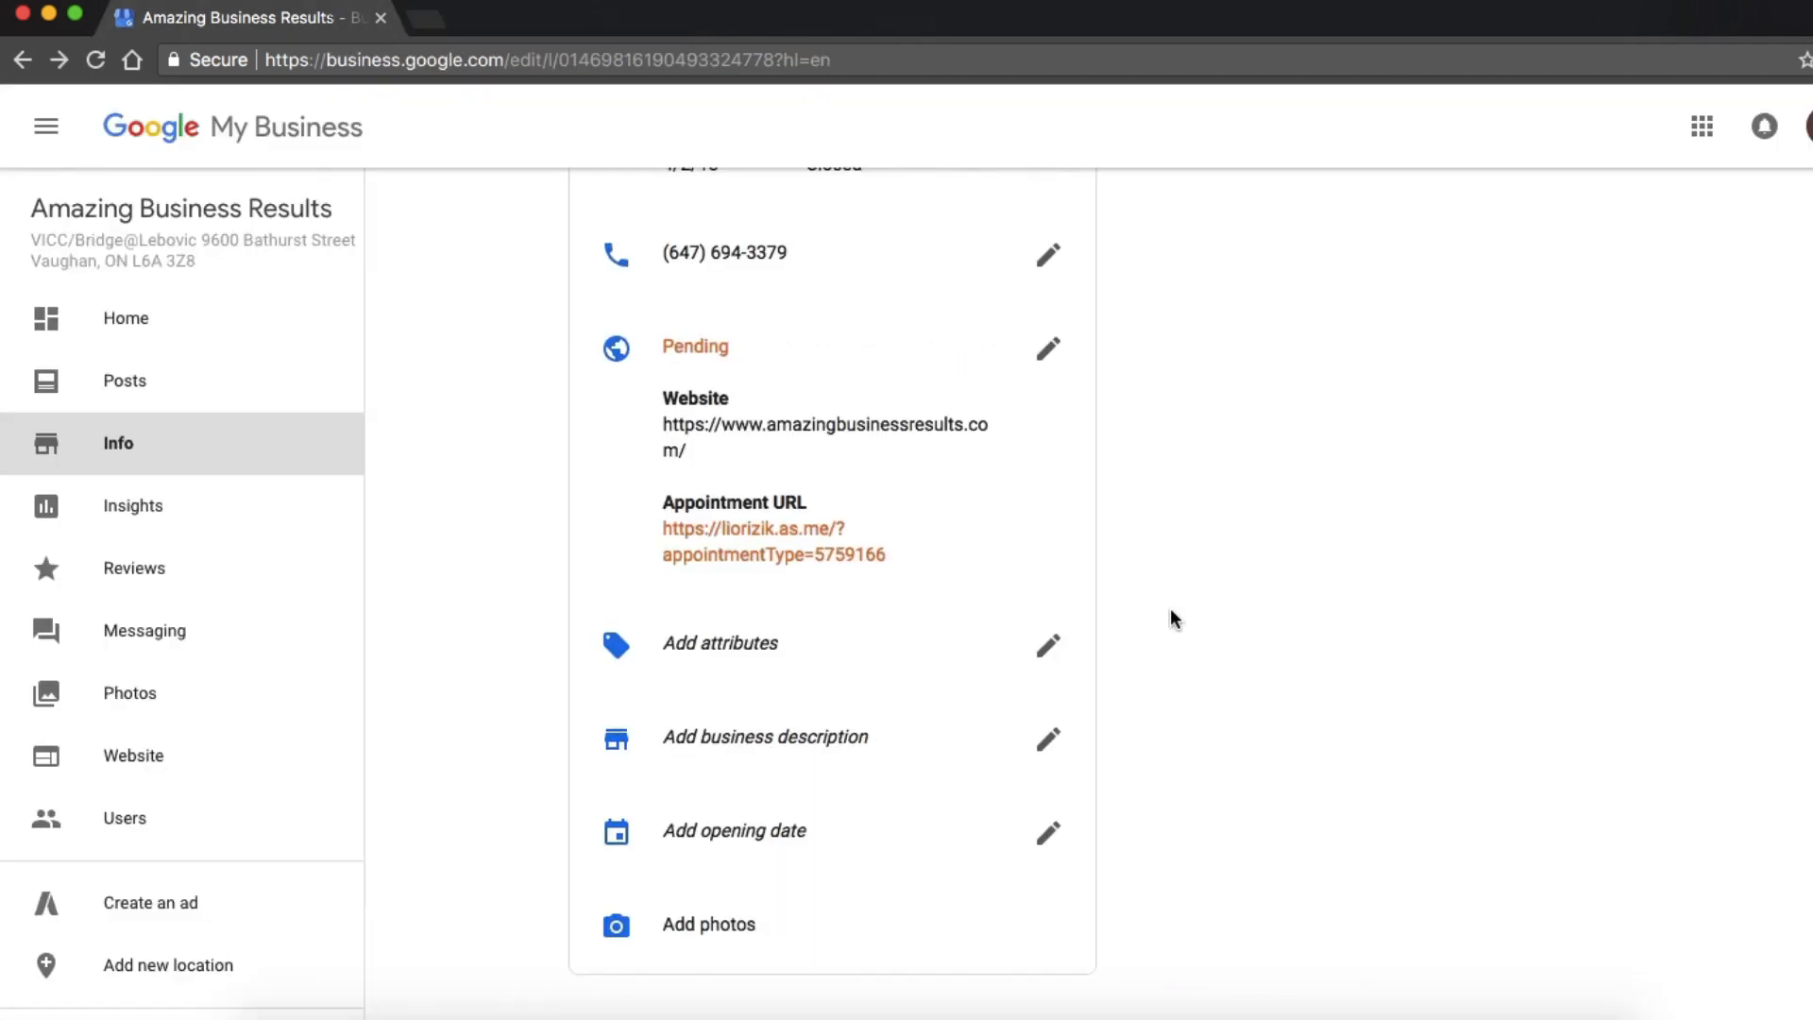
pyautogui.scroll(-2, 1170, 619)
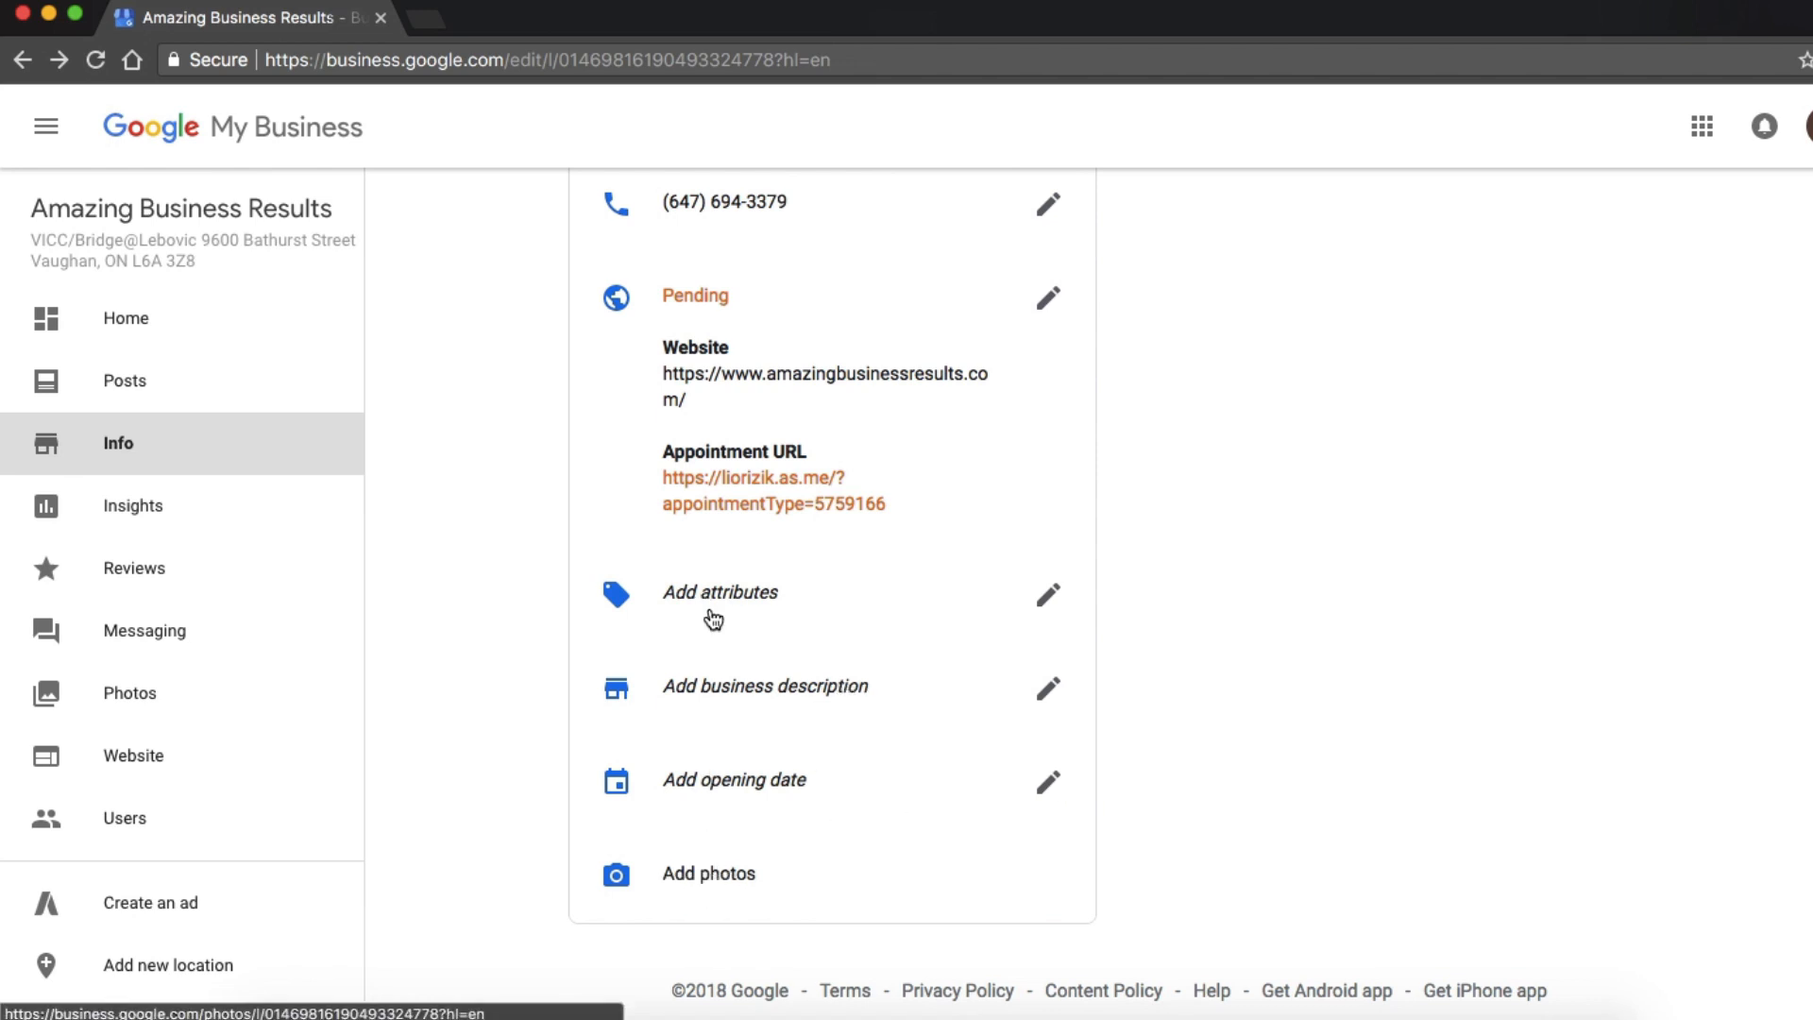
pyautogui.scroll(1, 714, 610)
pyautogui.scroll(1, 714, 610)
pyautogui.scroll(7, 714, 610)
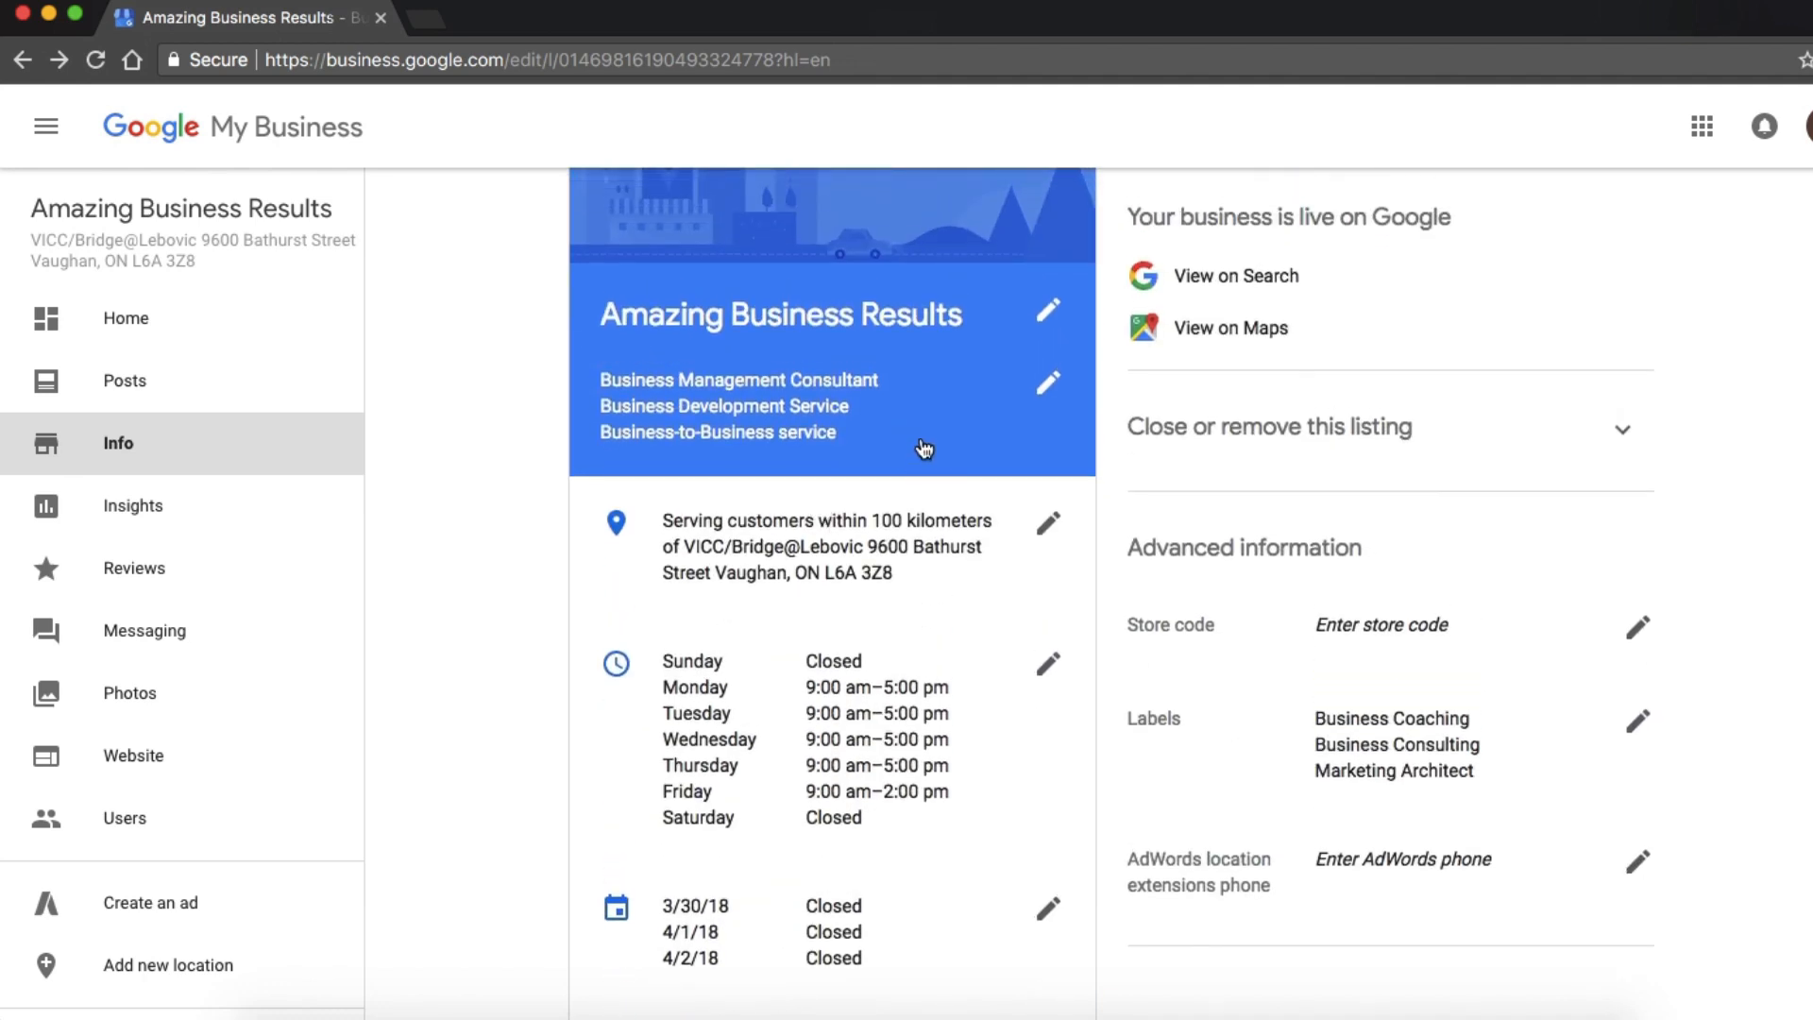
# Review the listing's info page from the business hours to the attributes, business description and opening date fields.
pyautogui.scroll(-1, 921, 519)
pyautogui.scroll(-5, 921, 522)
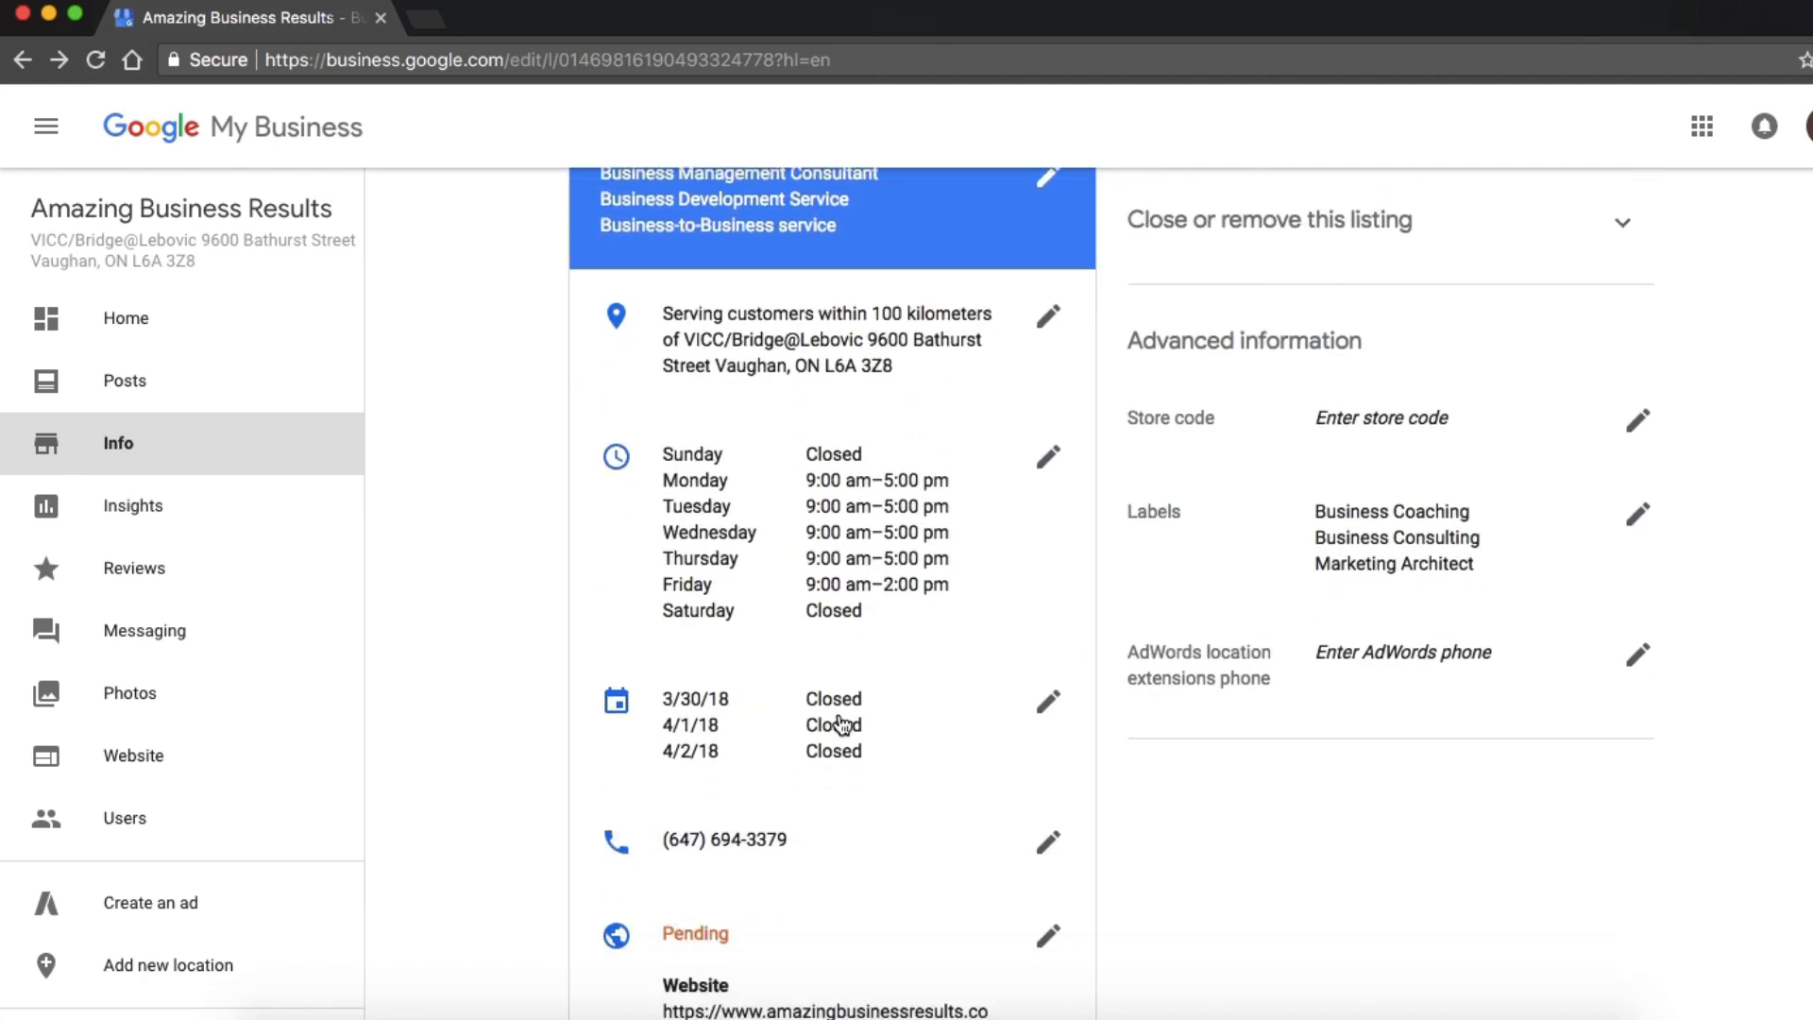
pyautogui.scroll(-1, 774, 814)
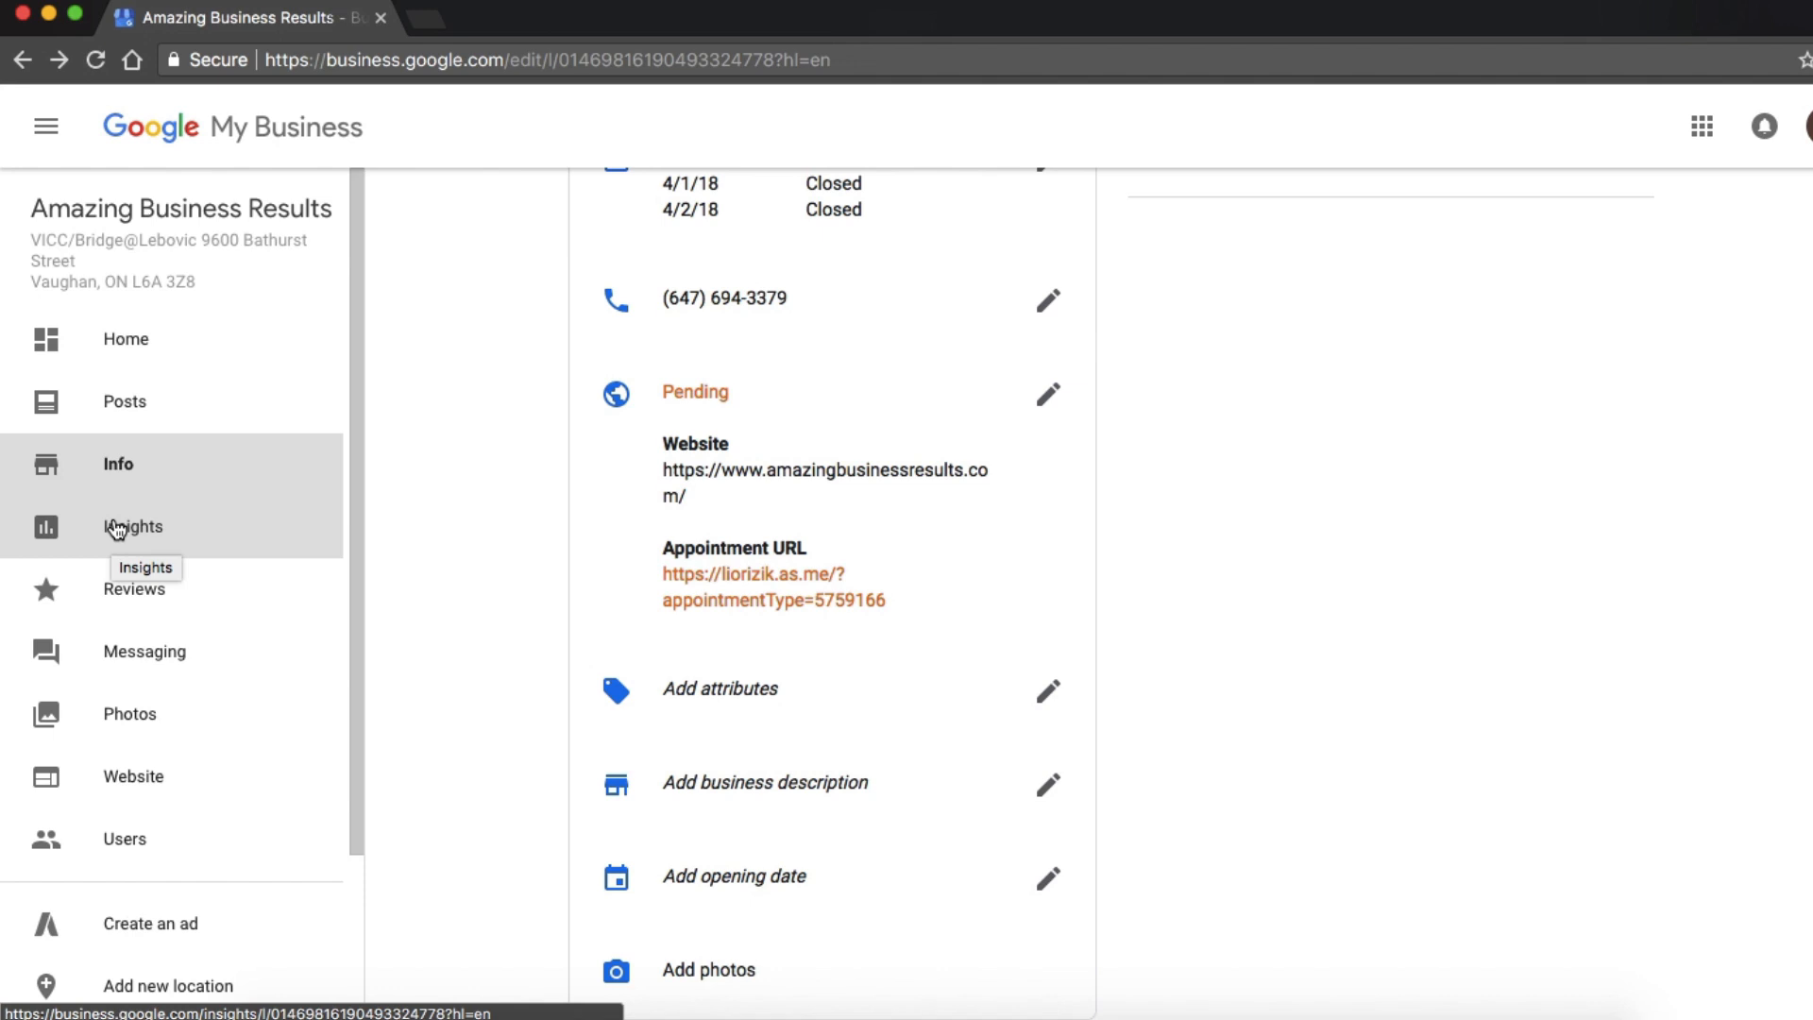
# Open the listing's customer reviews and look through the first two pages of reviews and owner replies.
pyautogui.click(132, 593)
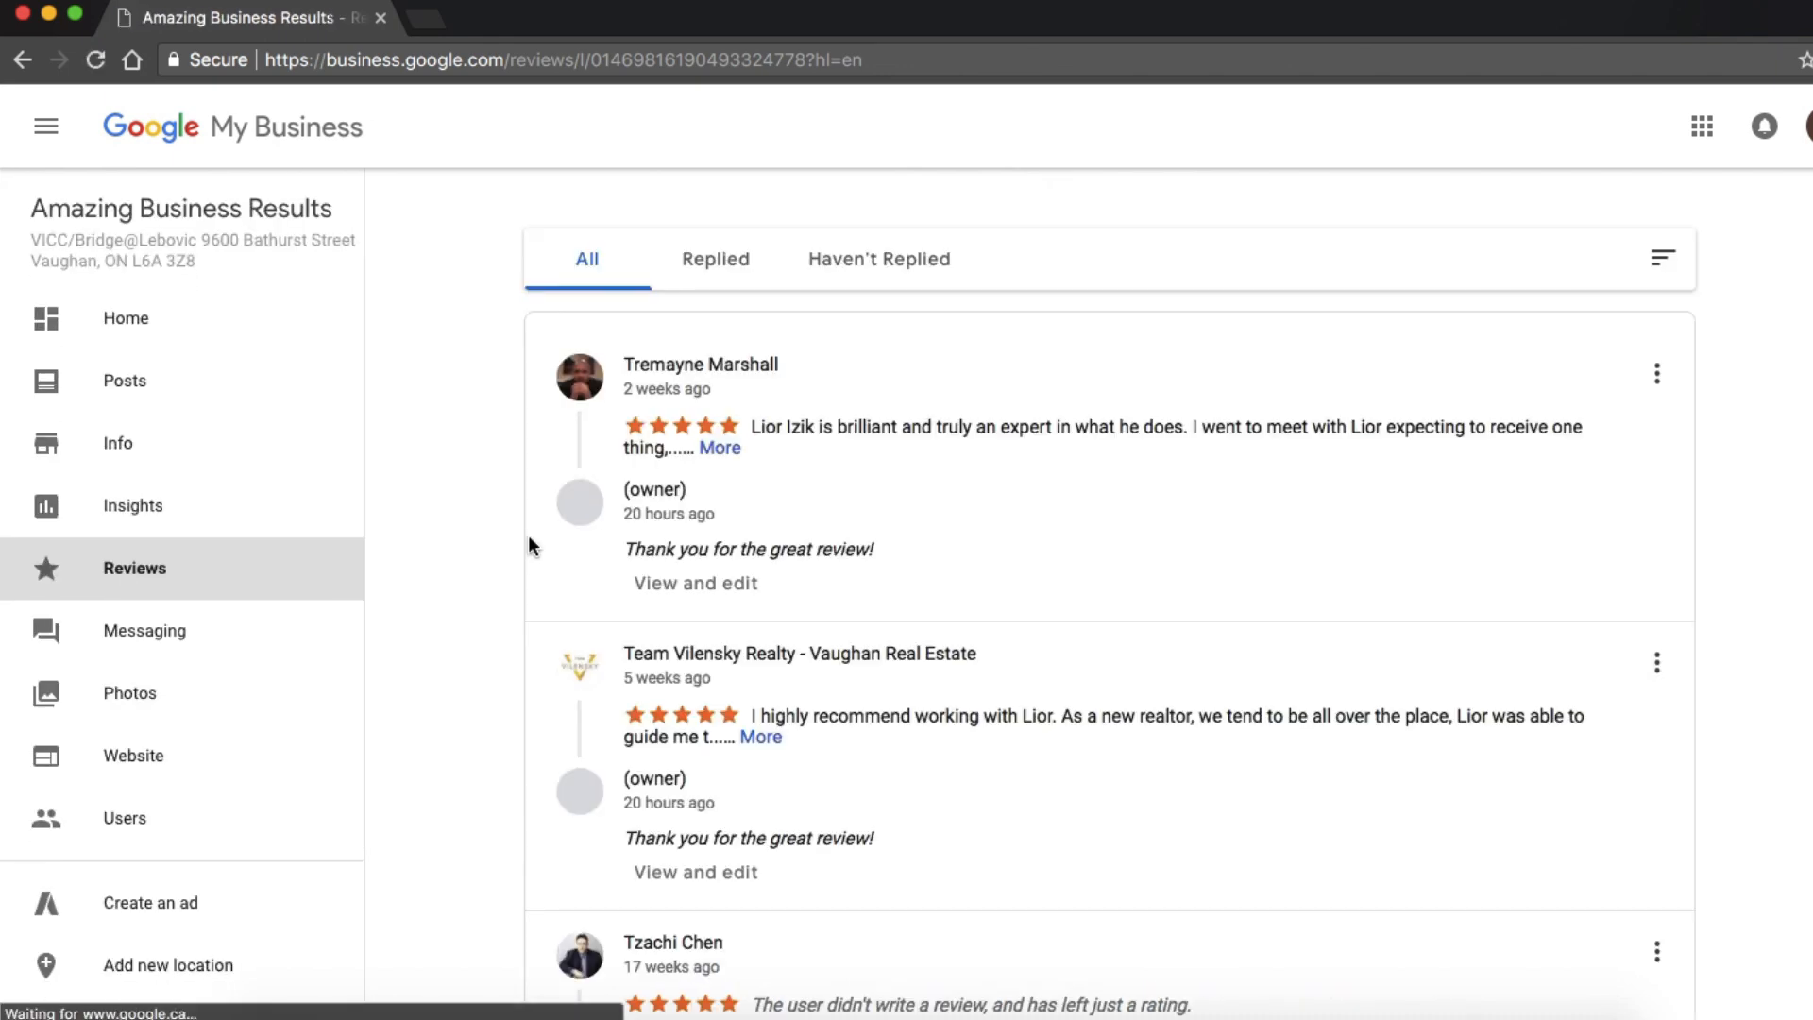
pyautogui.scroll(-2, 807, 455)
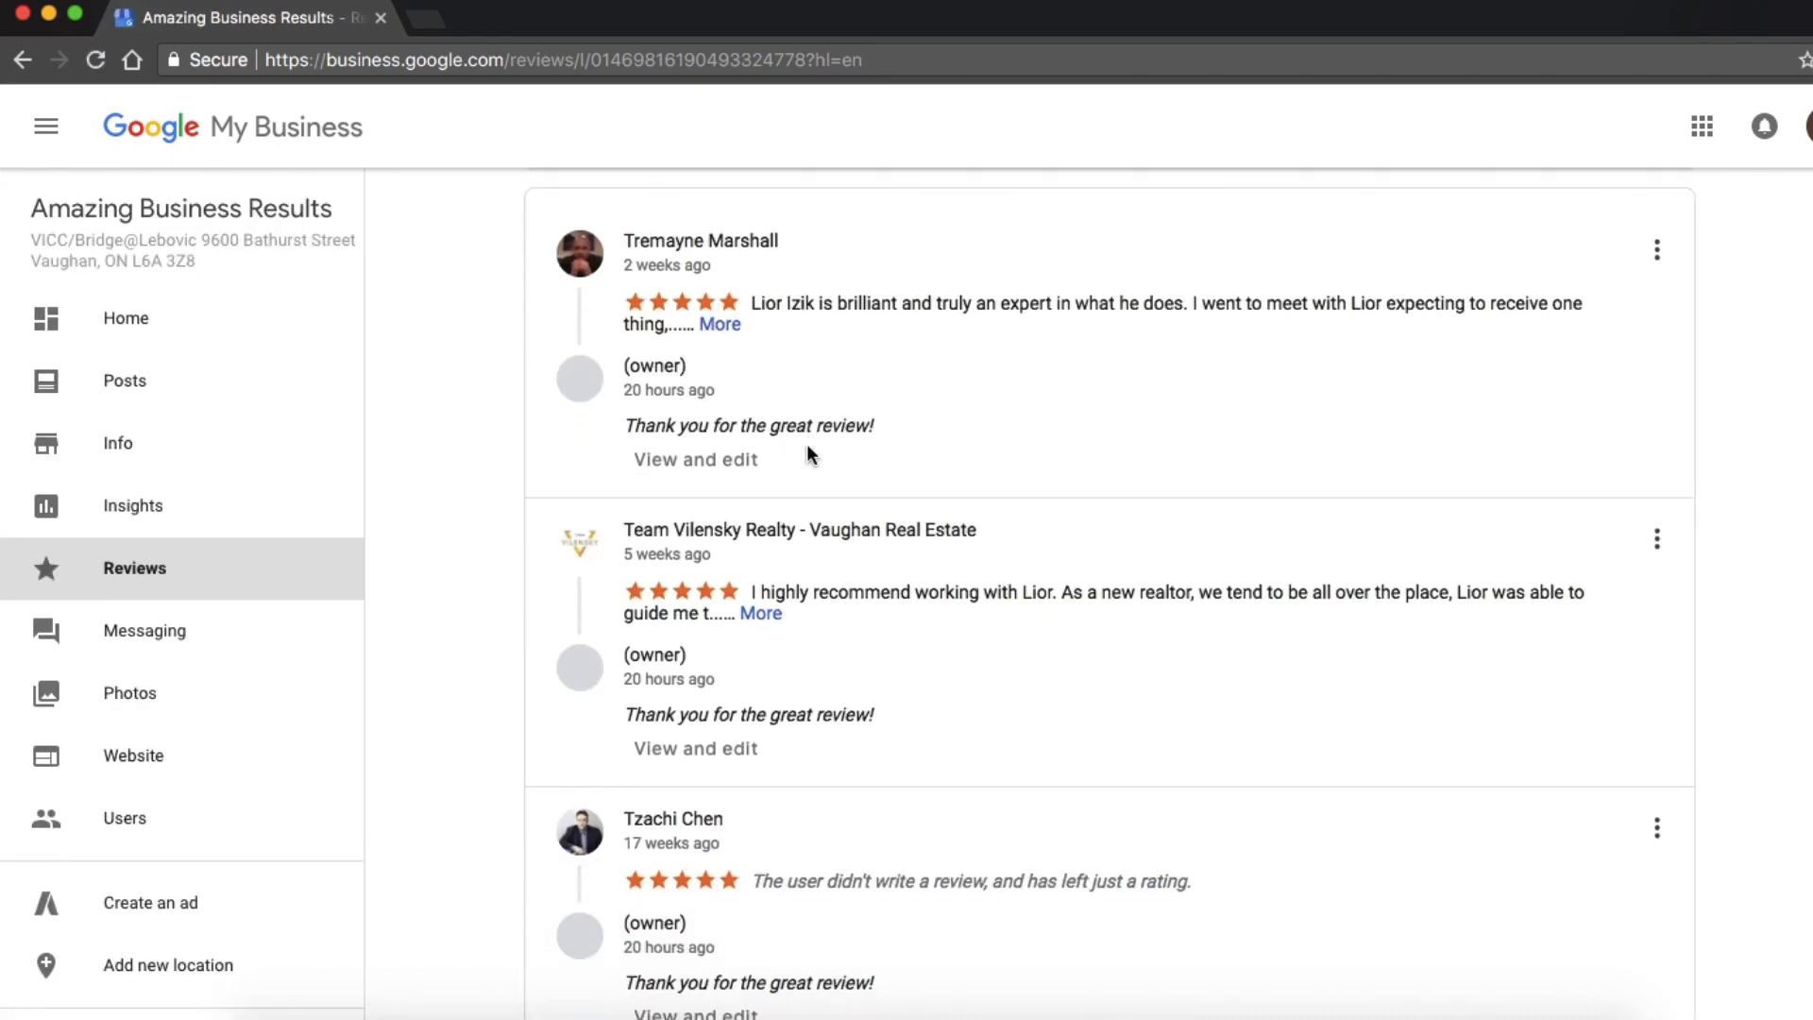
pyautogui.scroll(2, 807, 455)
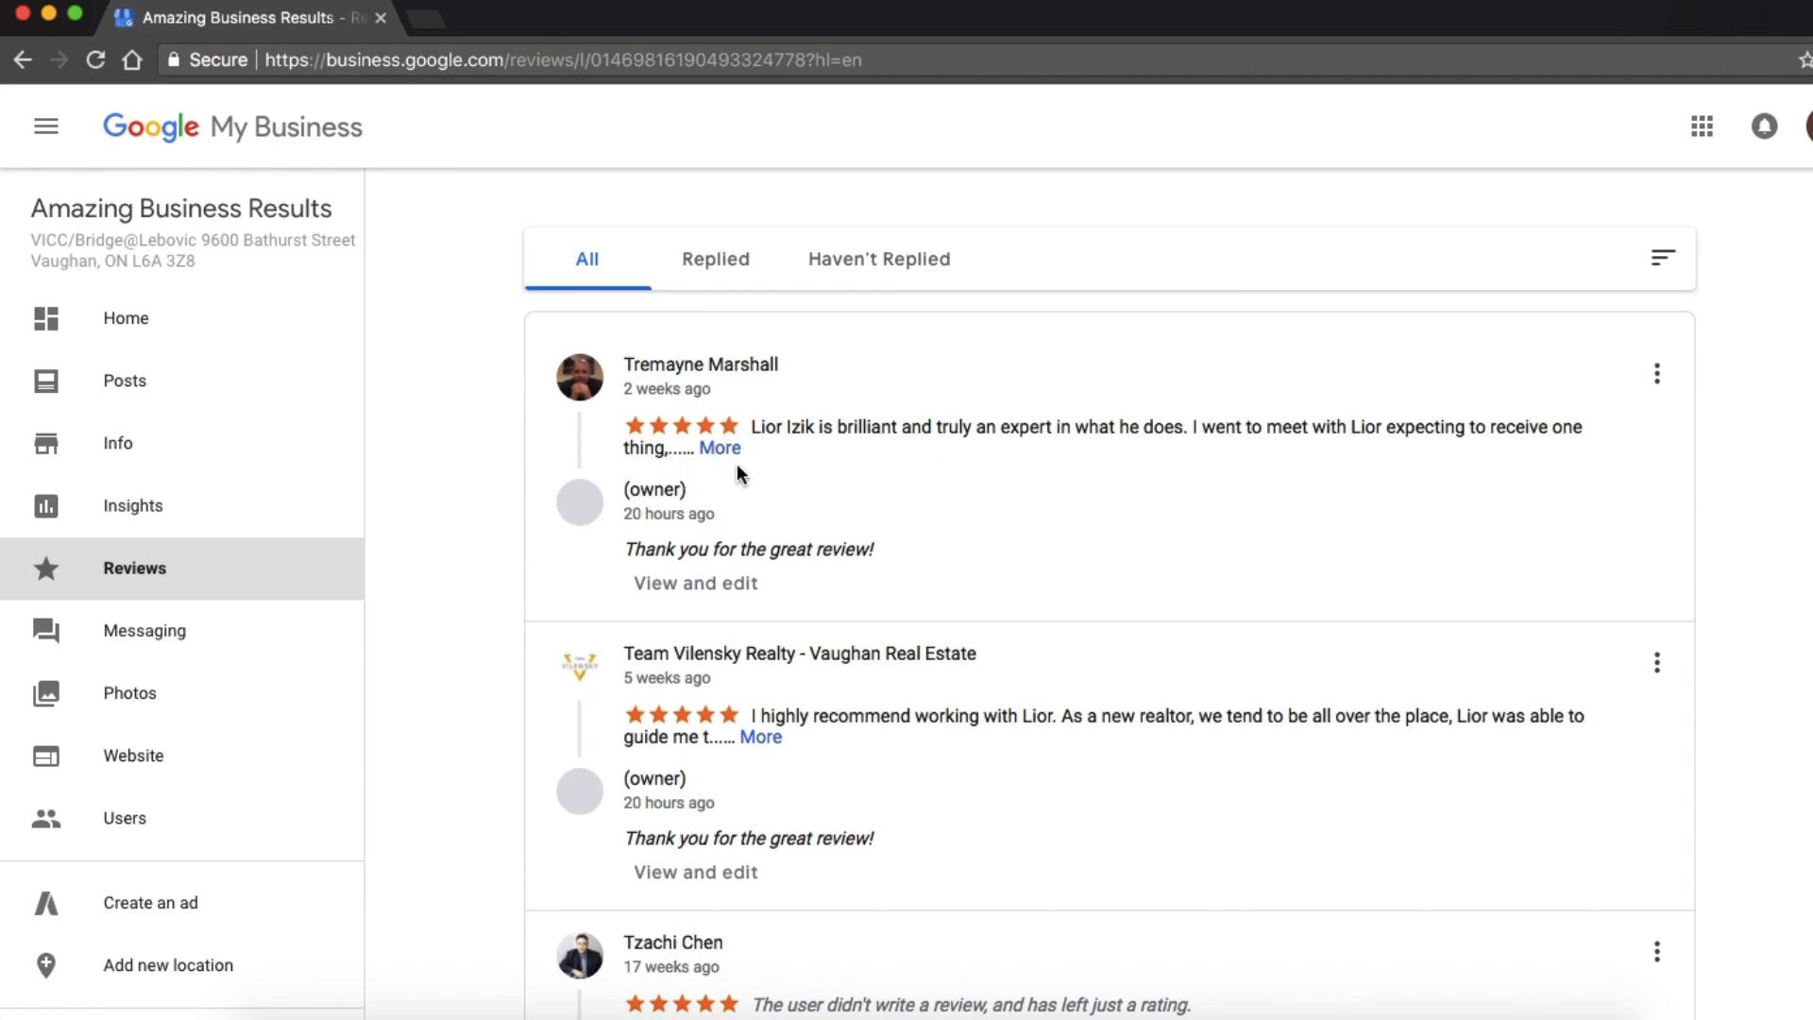
pyautogui.scroll(-12, 739, 474)
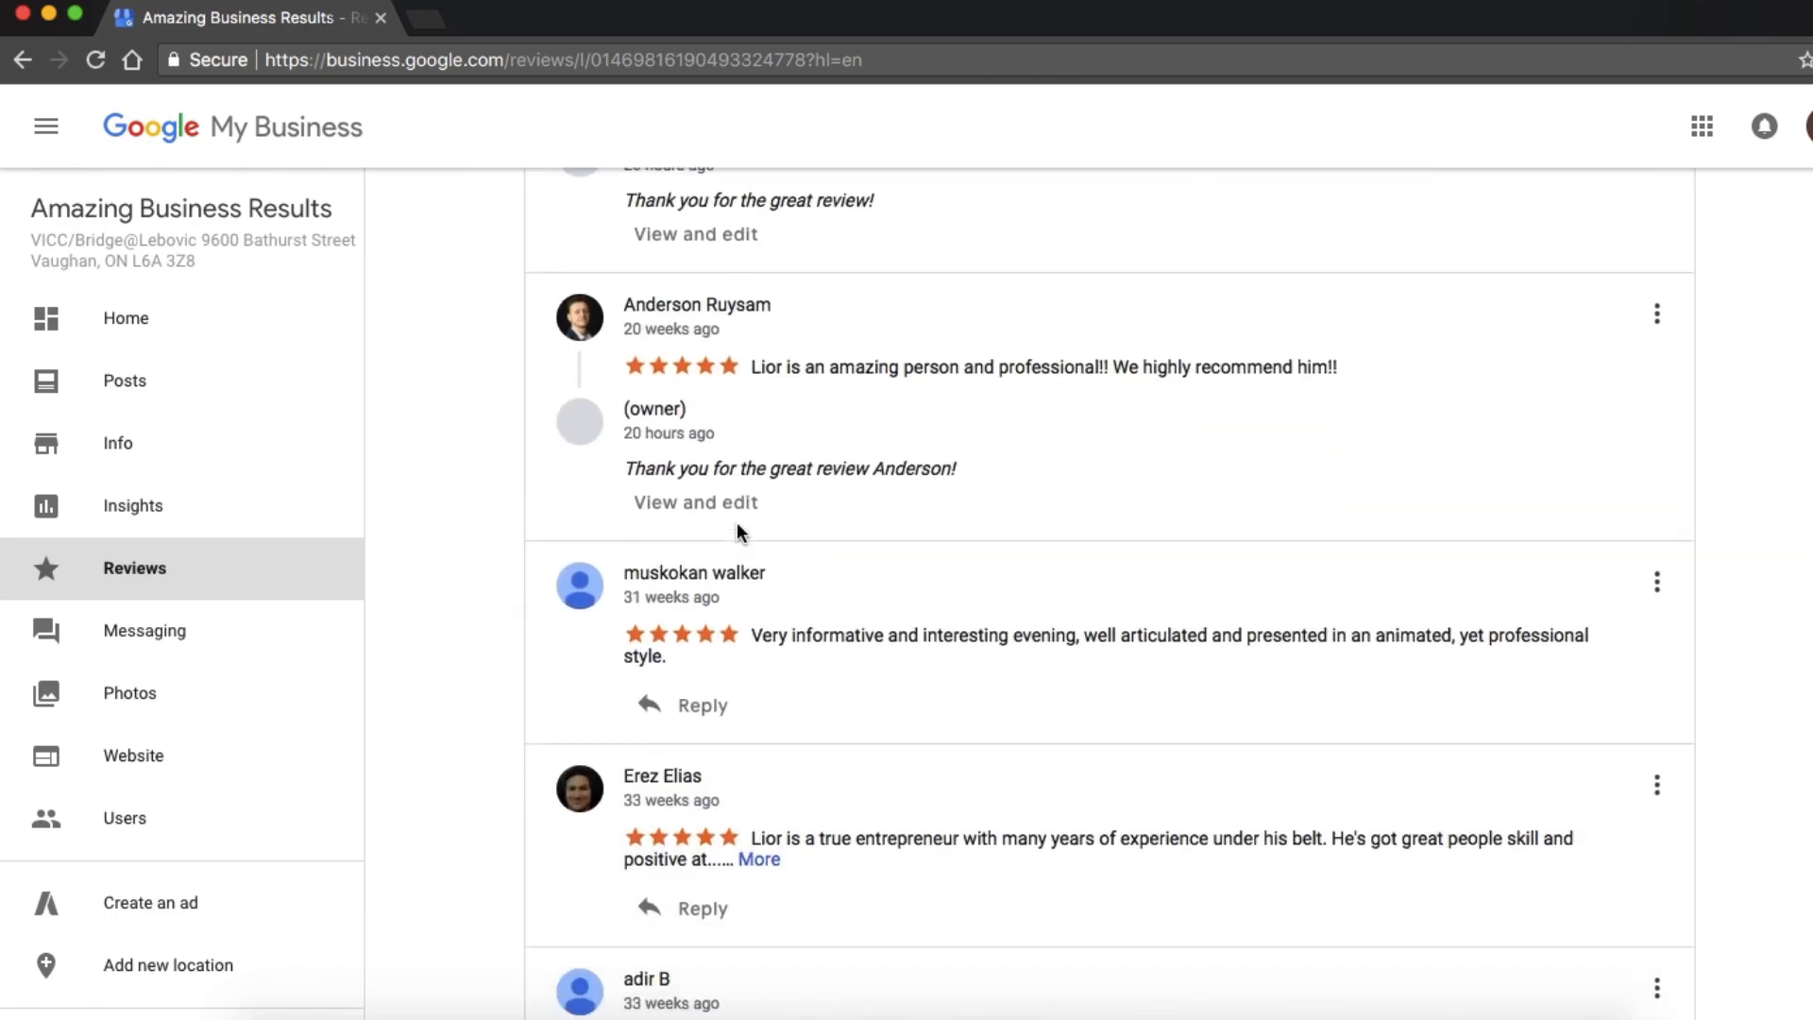
pyautogui.scroll(-7, 737, 529)
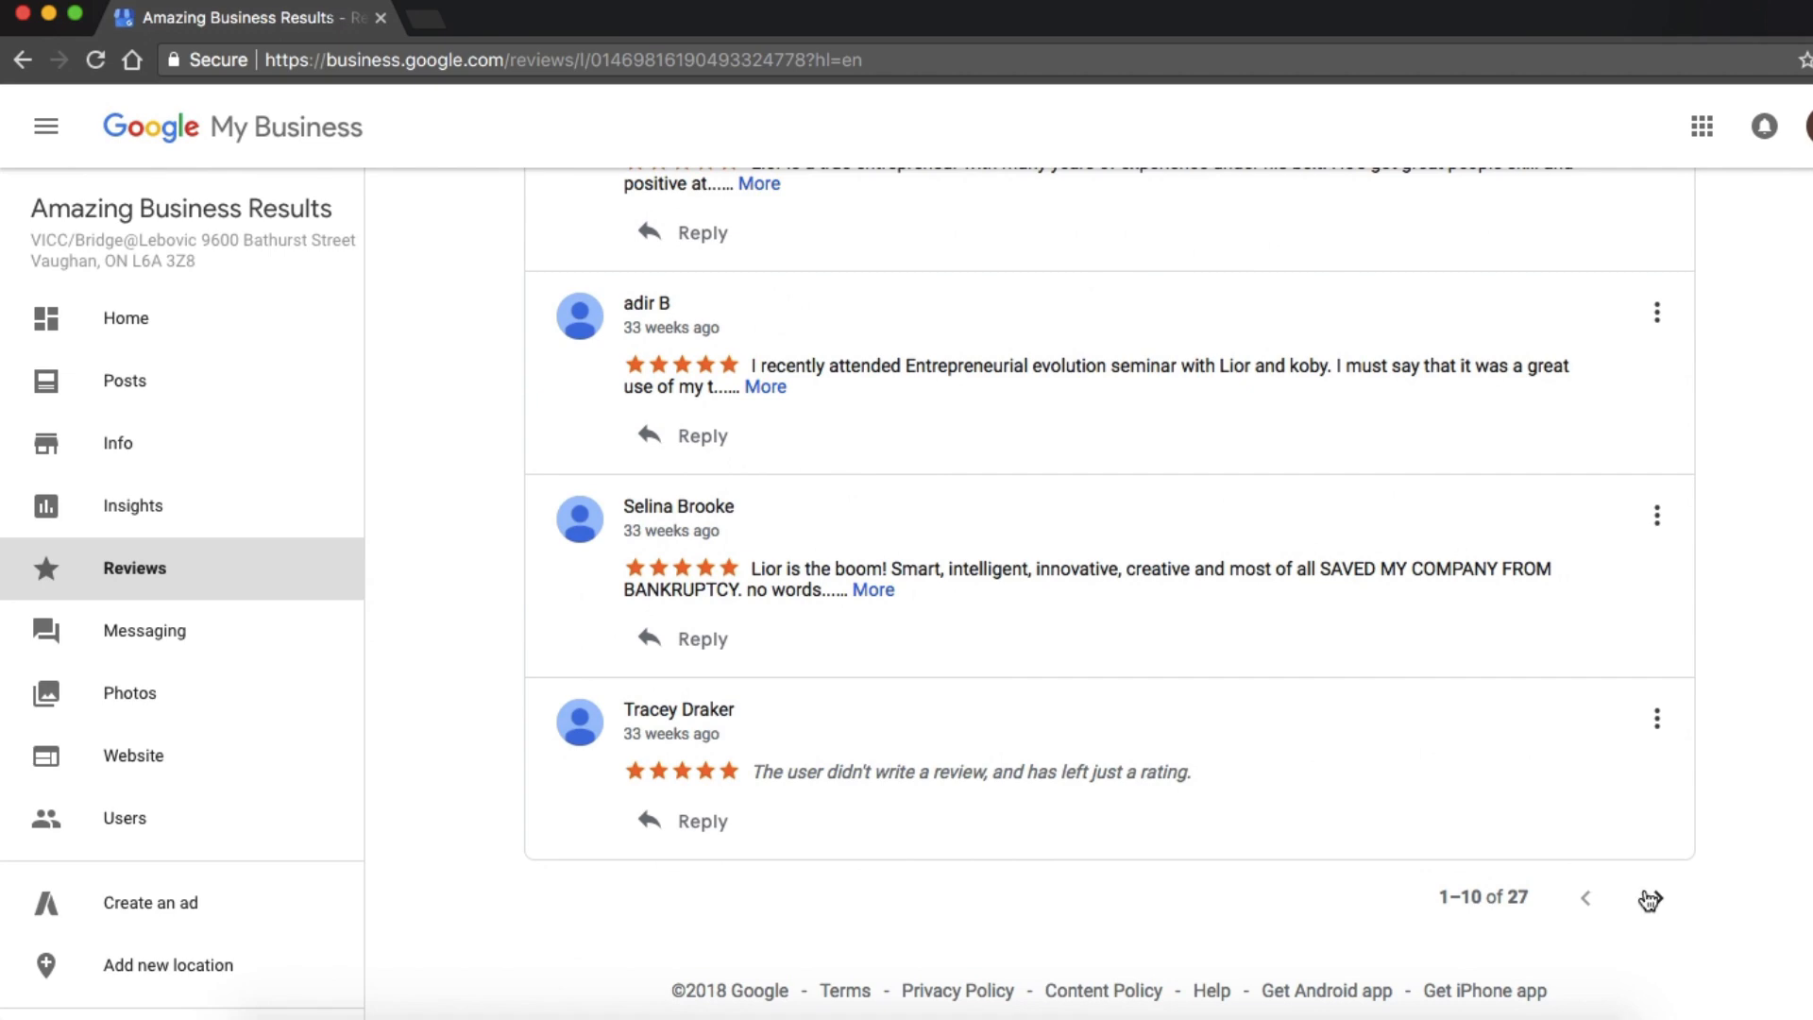
pyautogui.click(1649, 899)
pyautogui.scroll(6, 1120, 492)
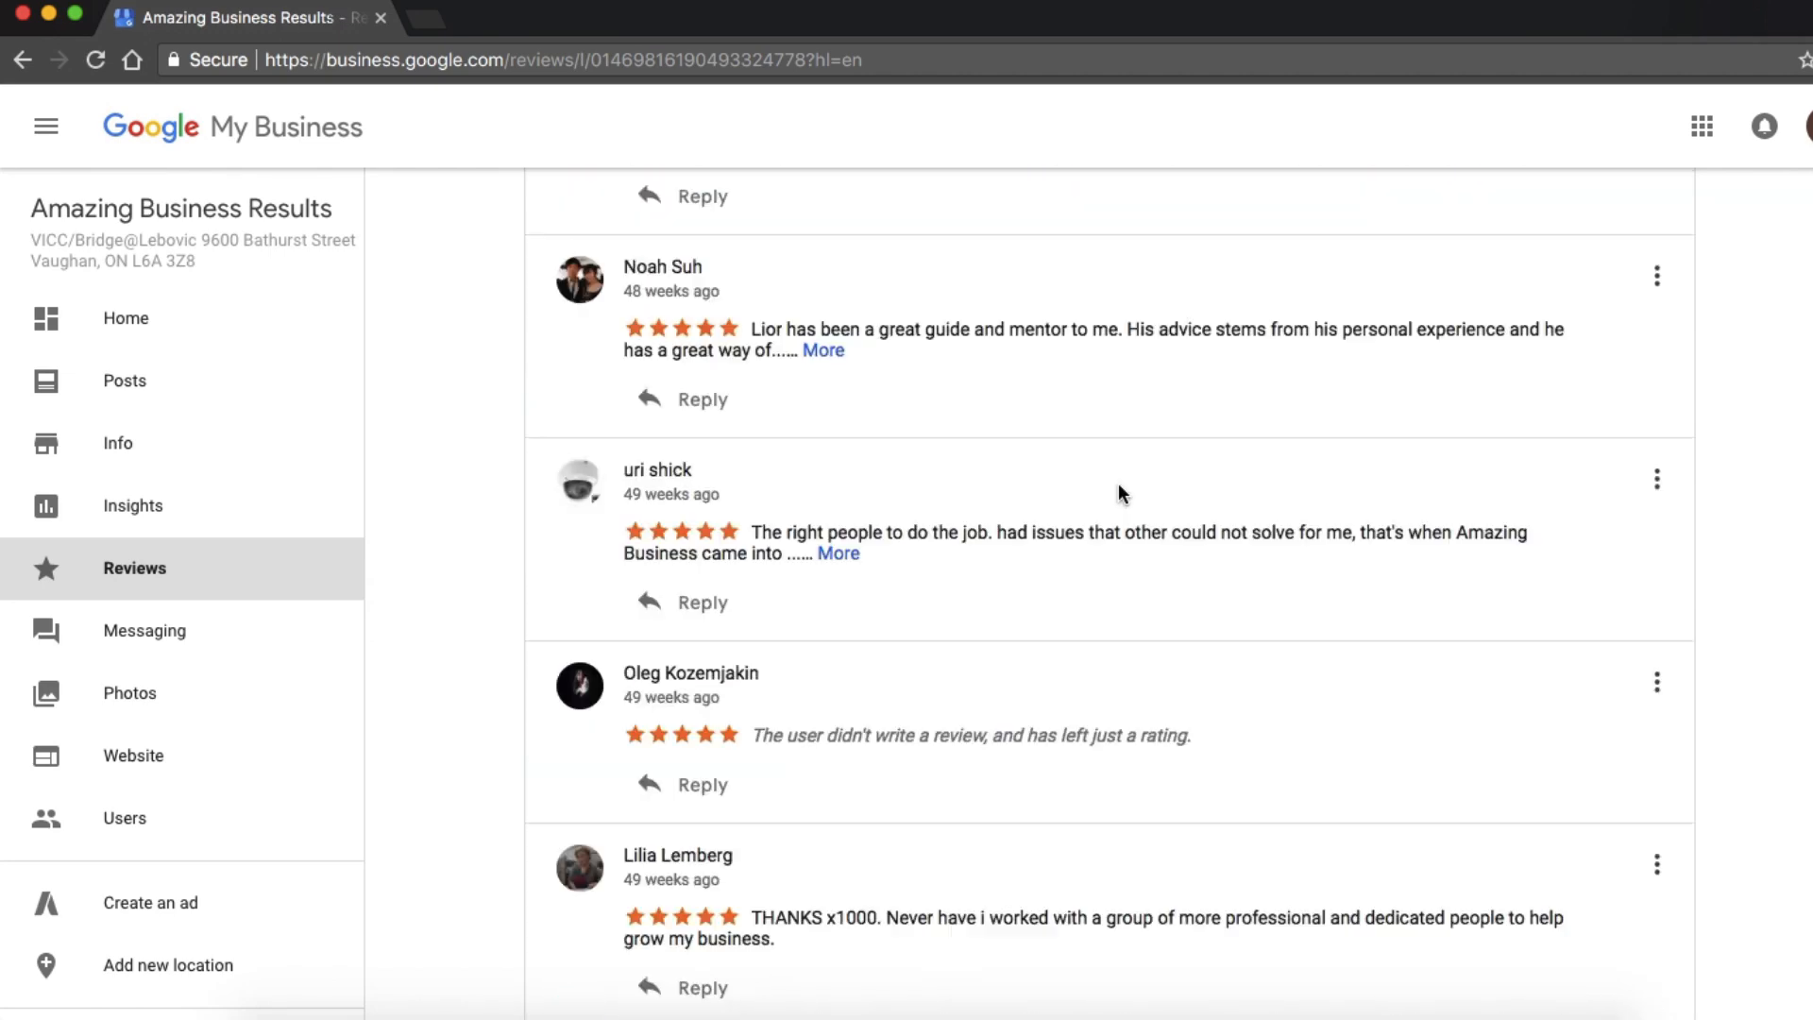
pyautogui.scroll(8, 1119, 494)
# Open the listing's messaging settings and check the business welcome message, messaging status and phone options.
pyautogui.click(147, 651)
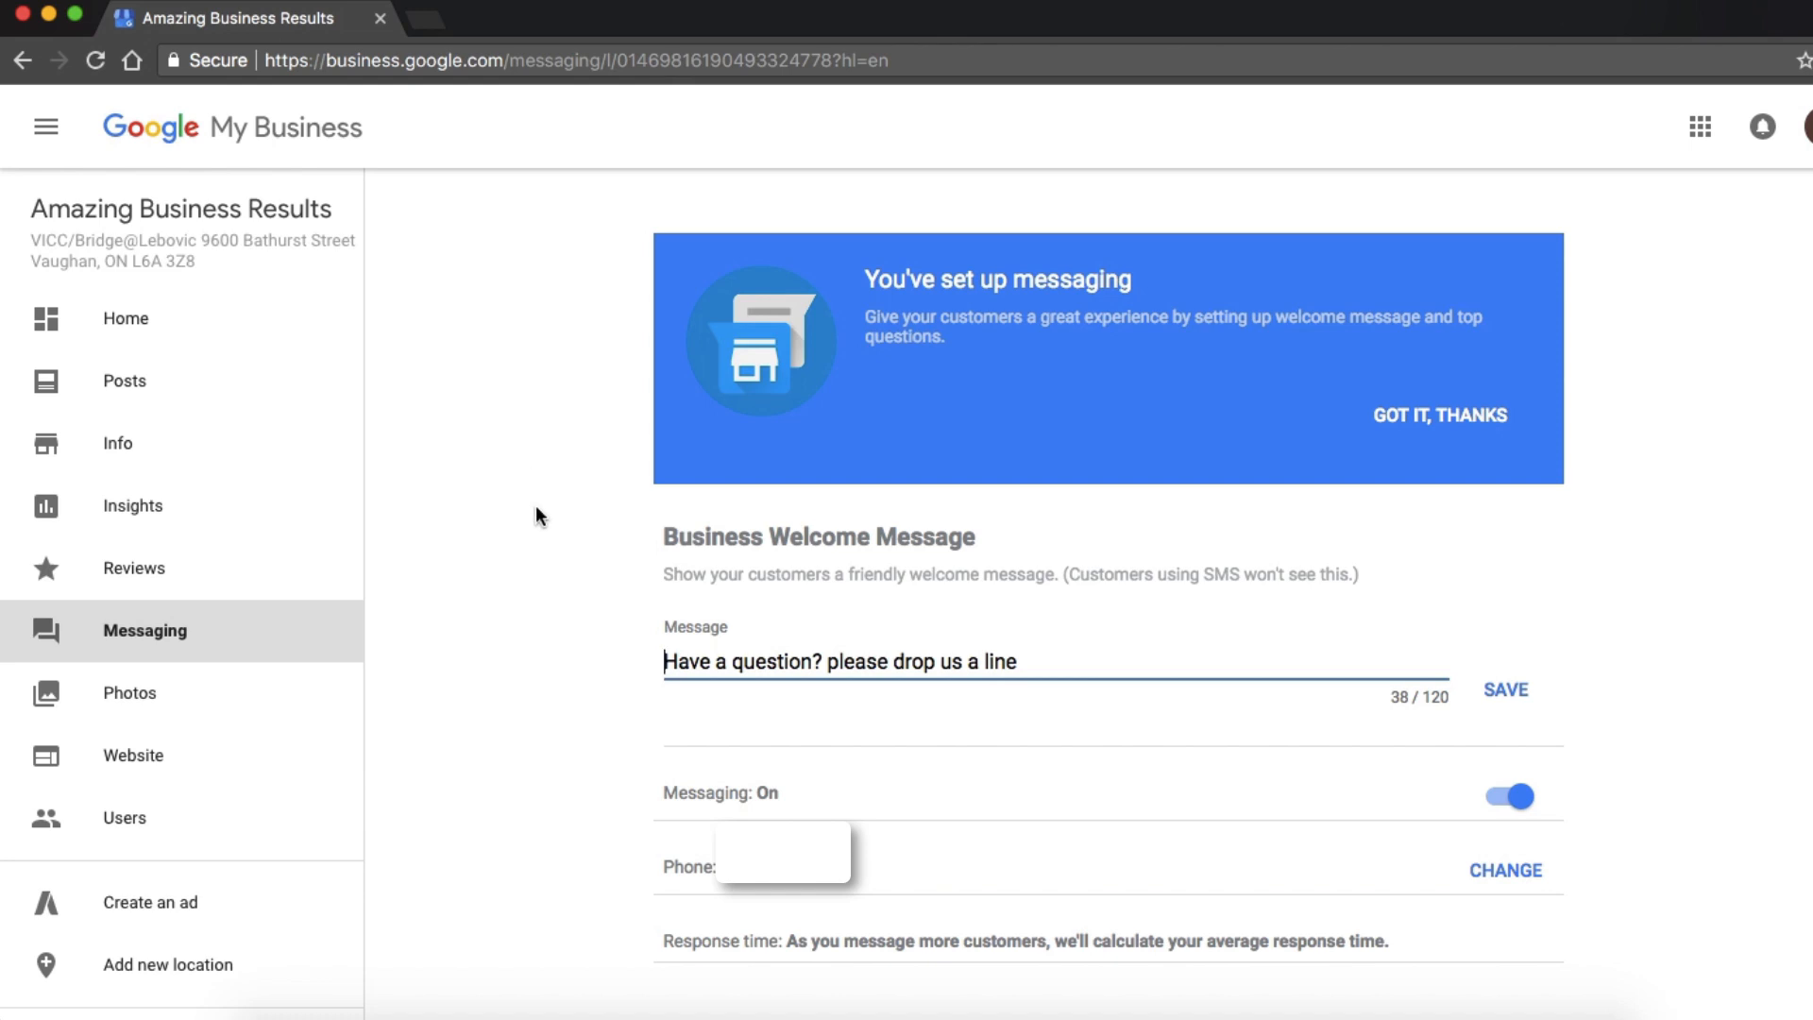
pyautogui.scroll(-2, 535, 507)
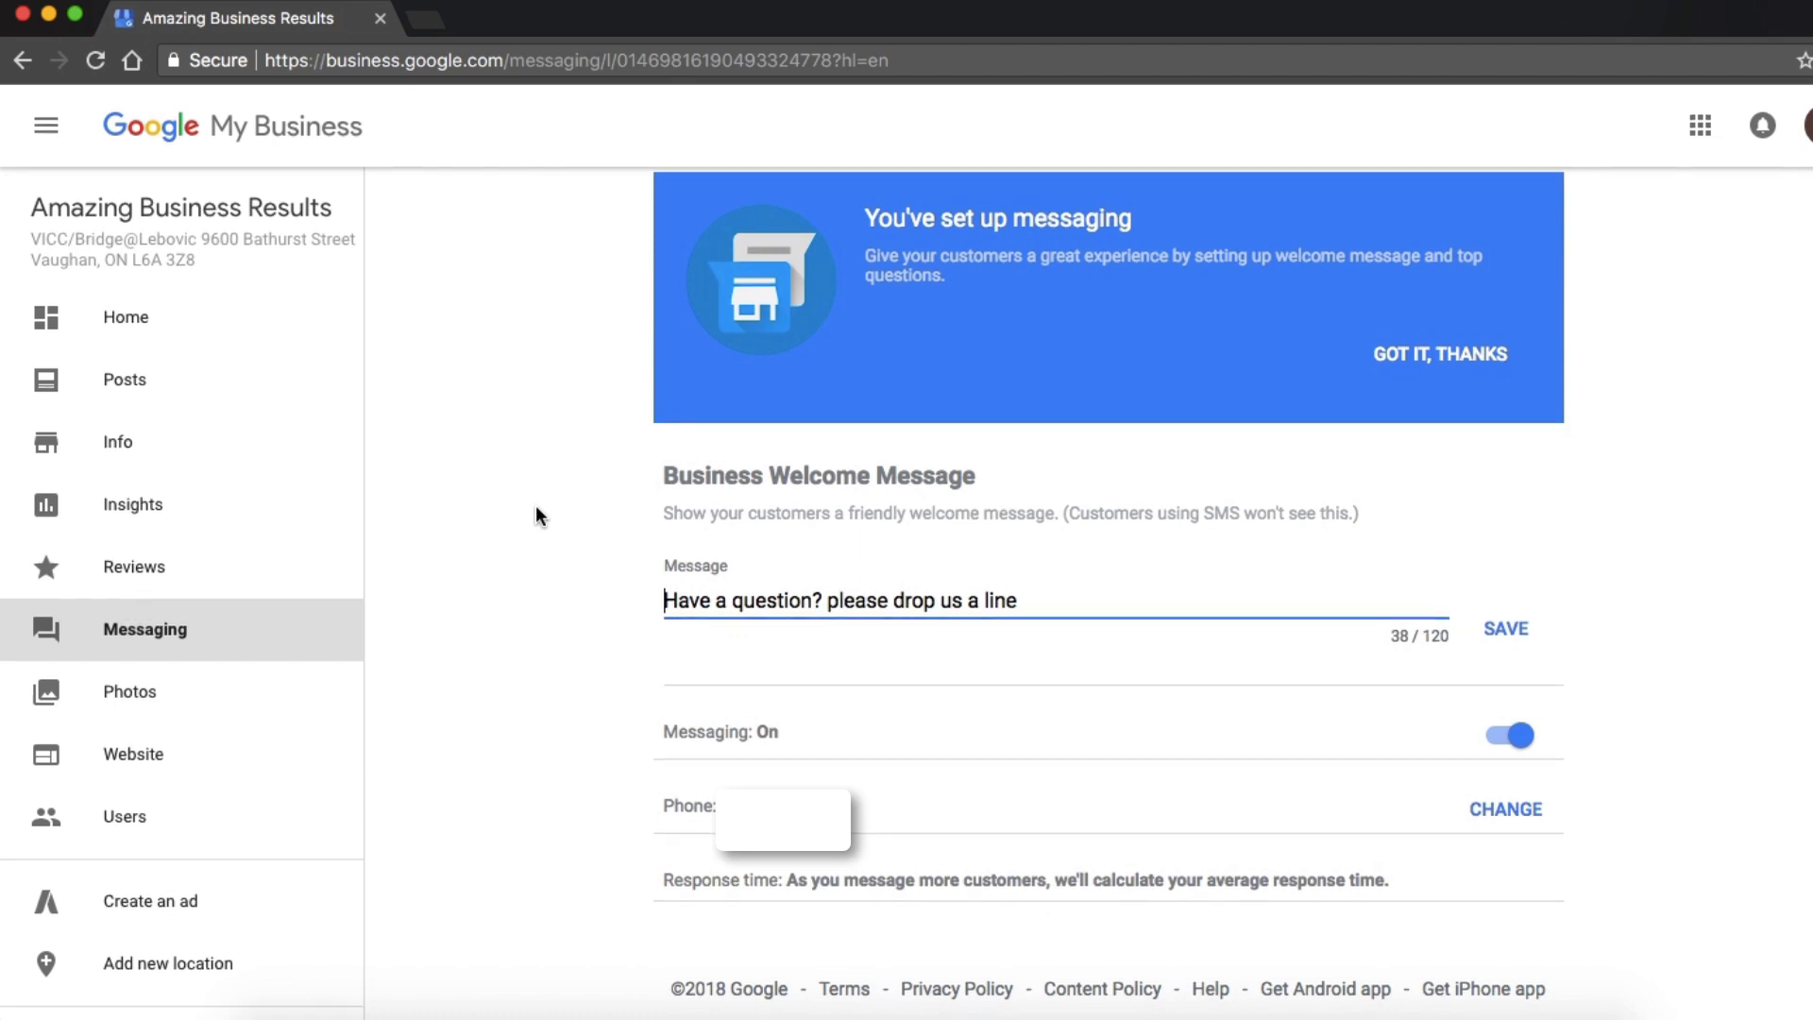
# Open the listing's photos and look through the gallery, including the cover and profile pictures and the suggested photo categories.
pyautogui.click(137, 720)
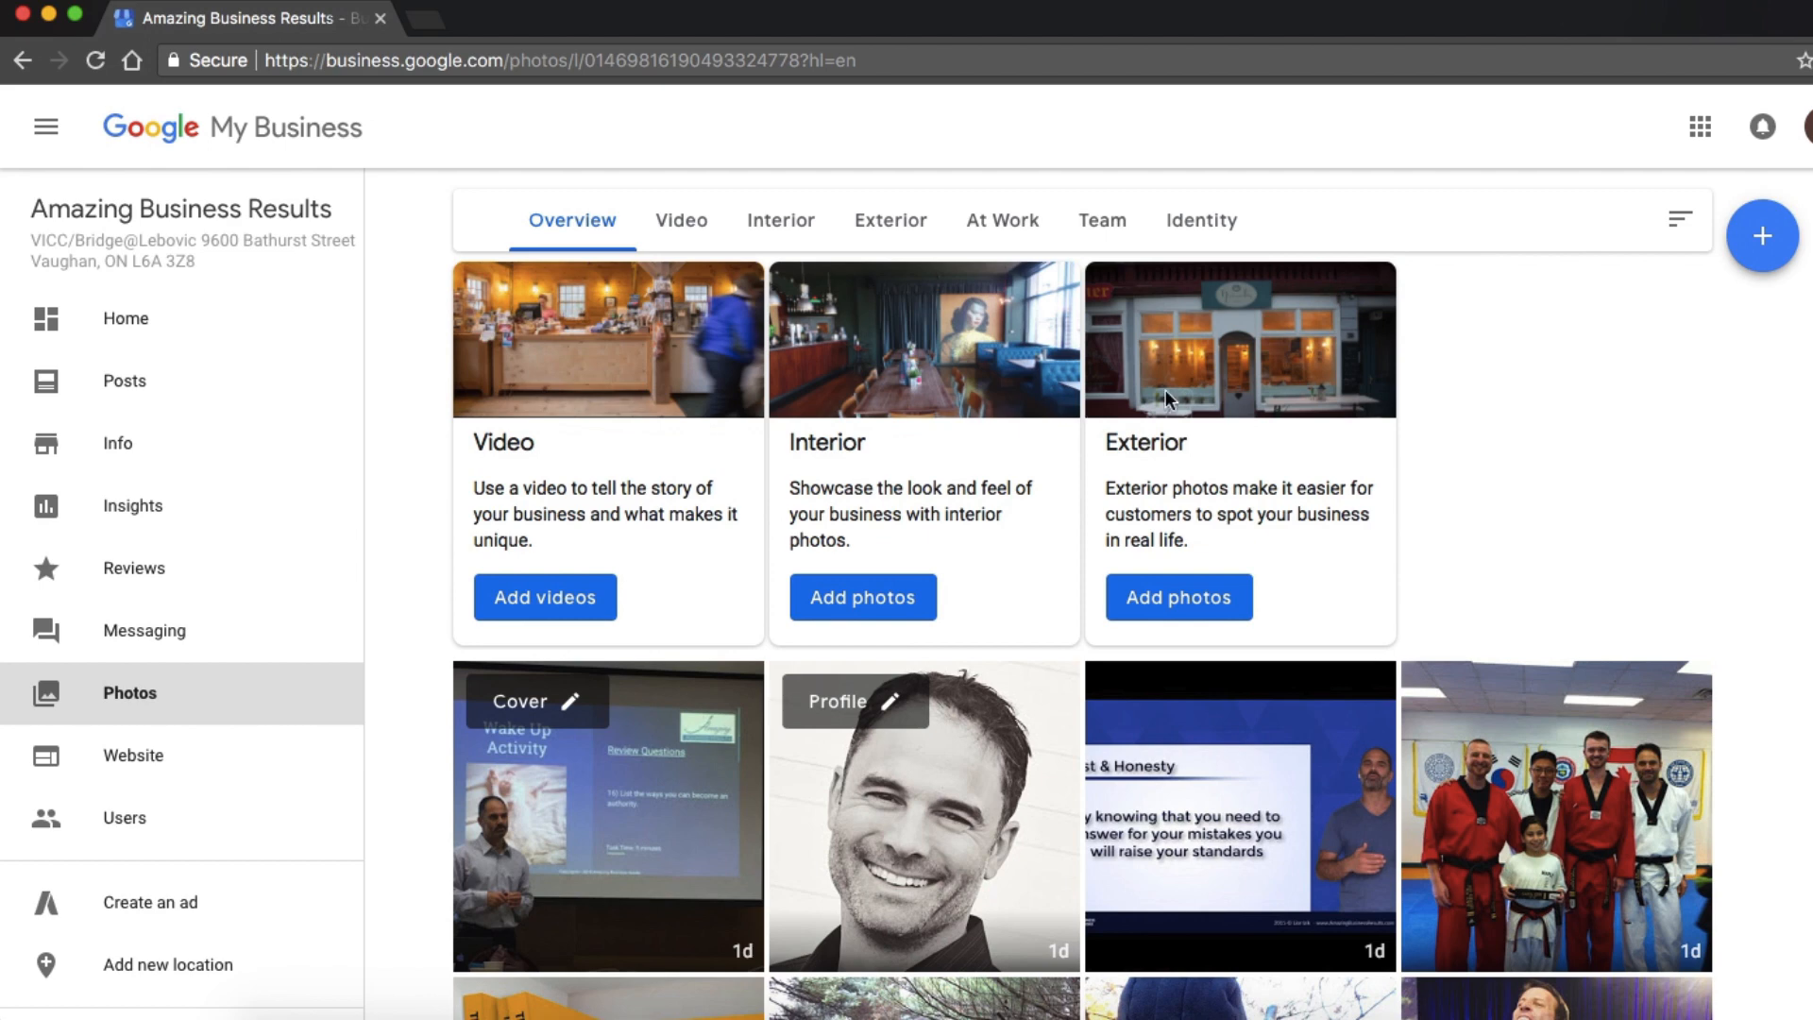
pyautogui.scroll(-5, 1371, 404)
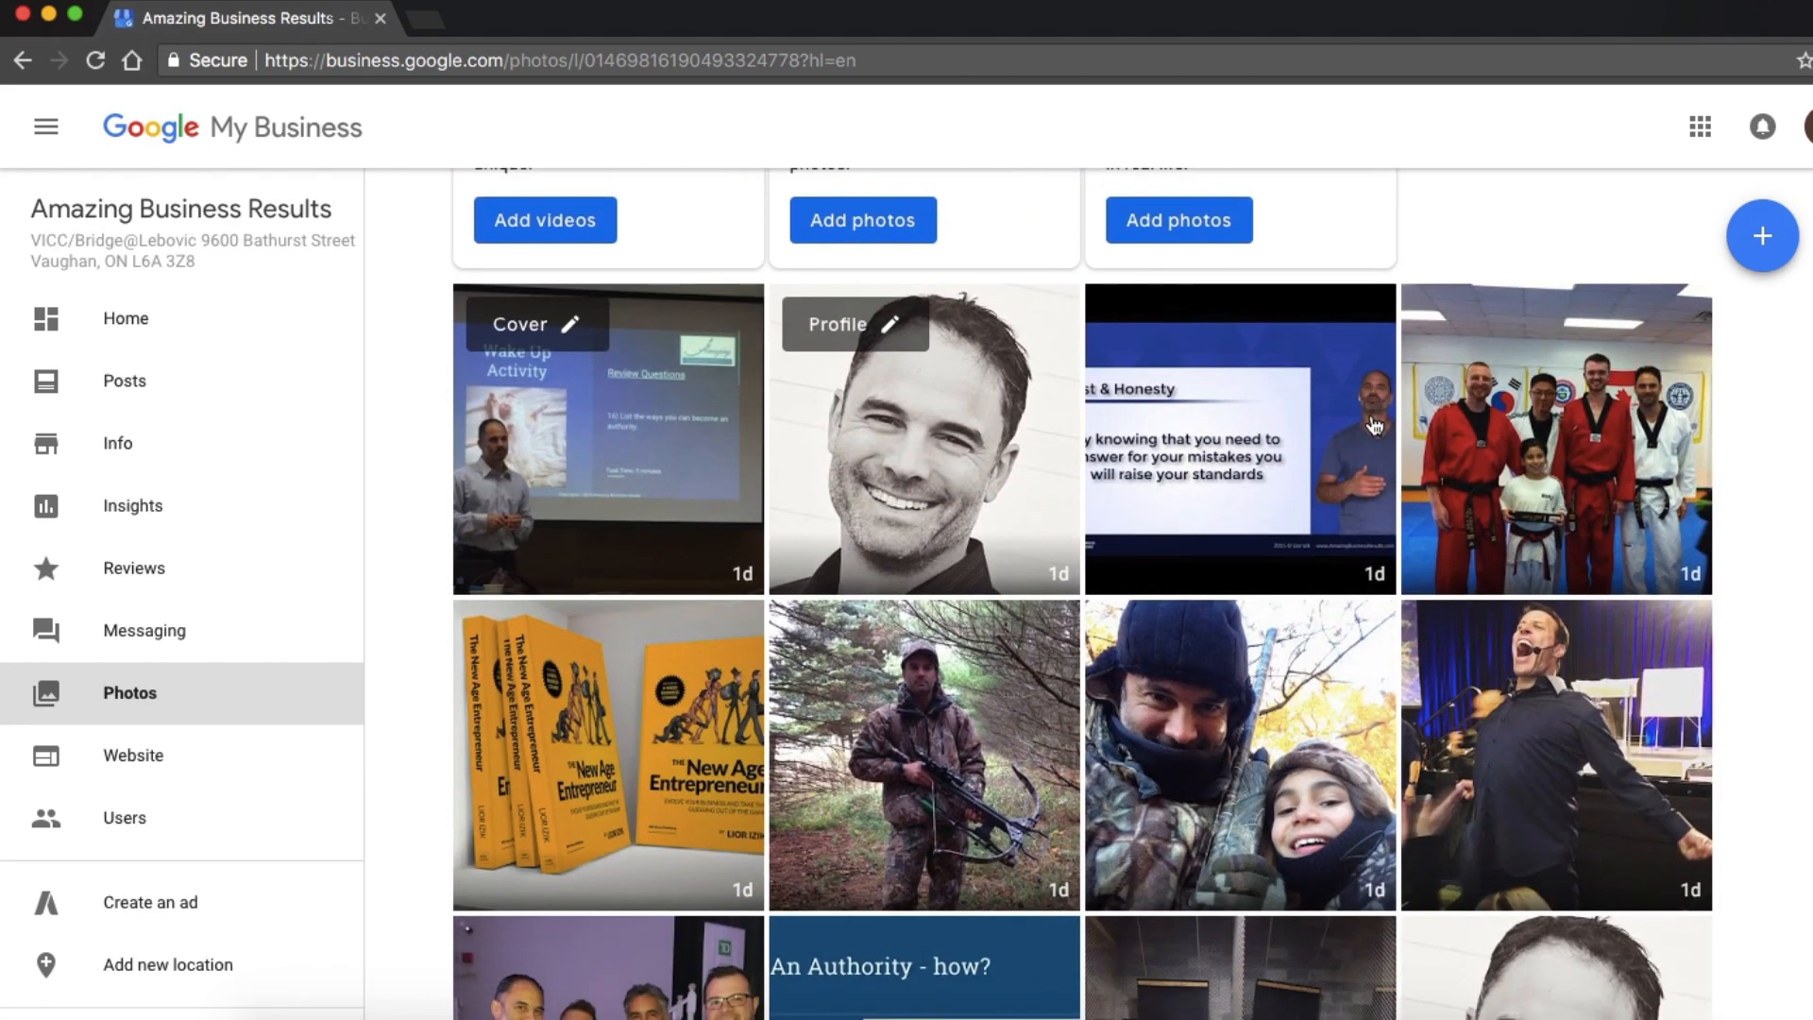
pyautogui.scroll(-2, 1374, 425)
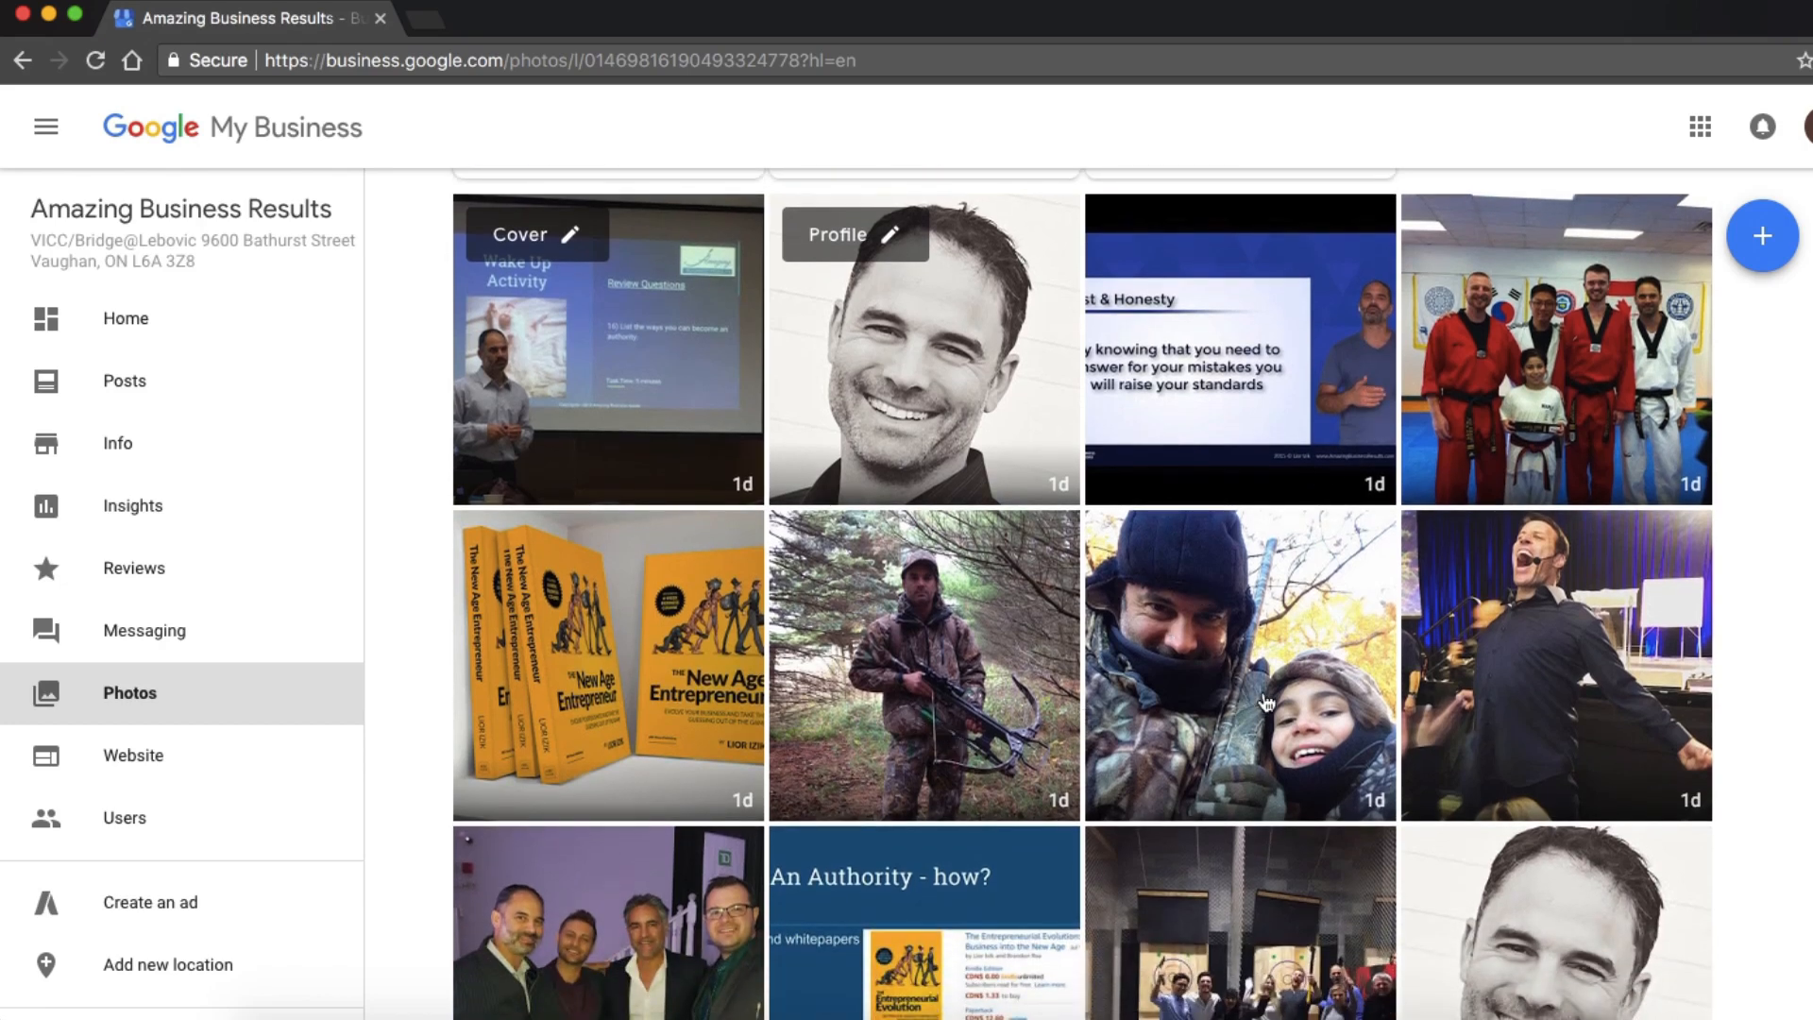
pyautogui.scroll(-1, 1501, 703)
pyautogui.scroll(-2, 1503, 706)
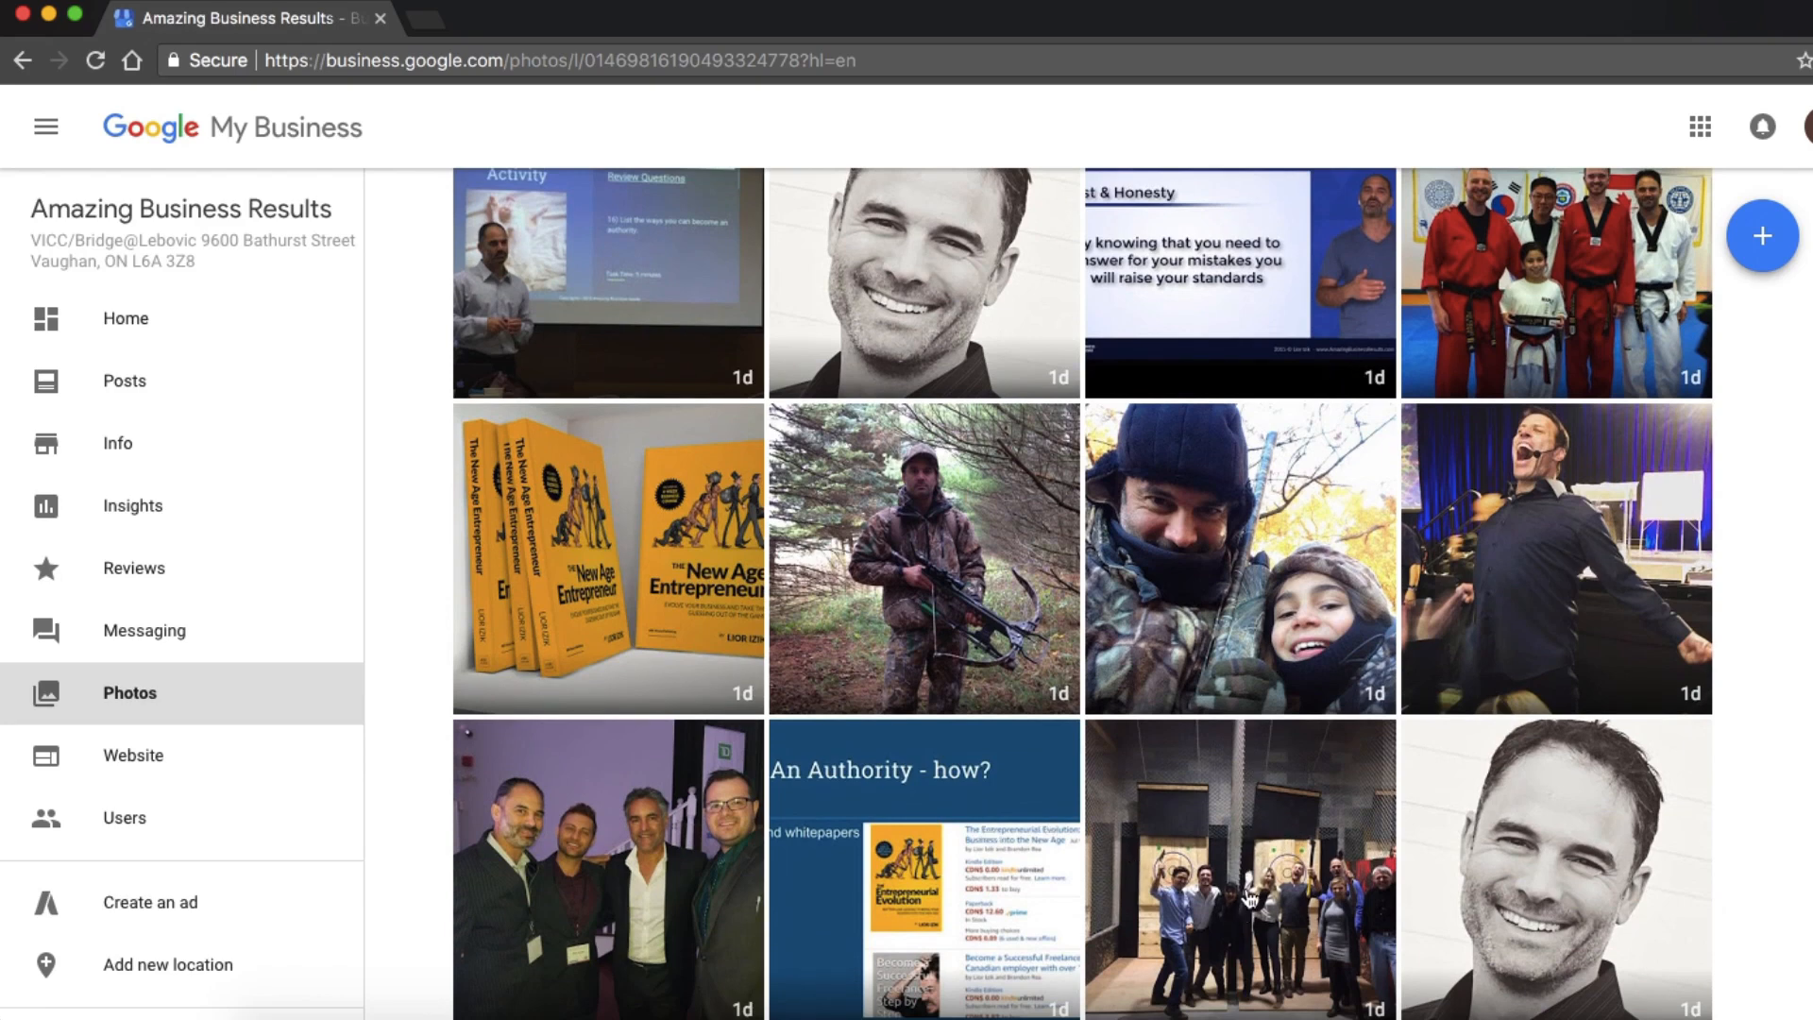
pyautogui.scroll(-3, 1255, 904)
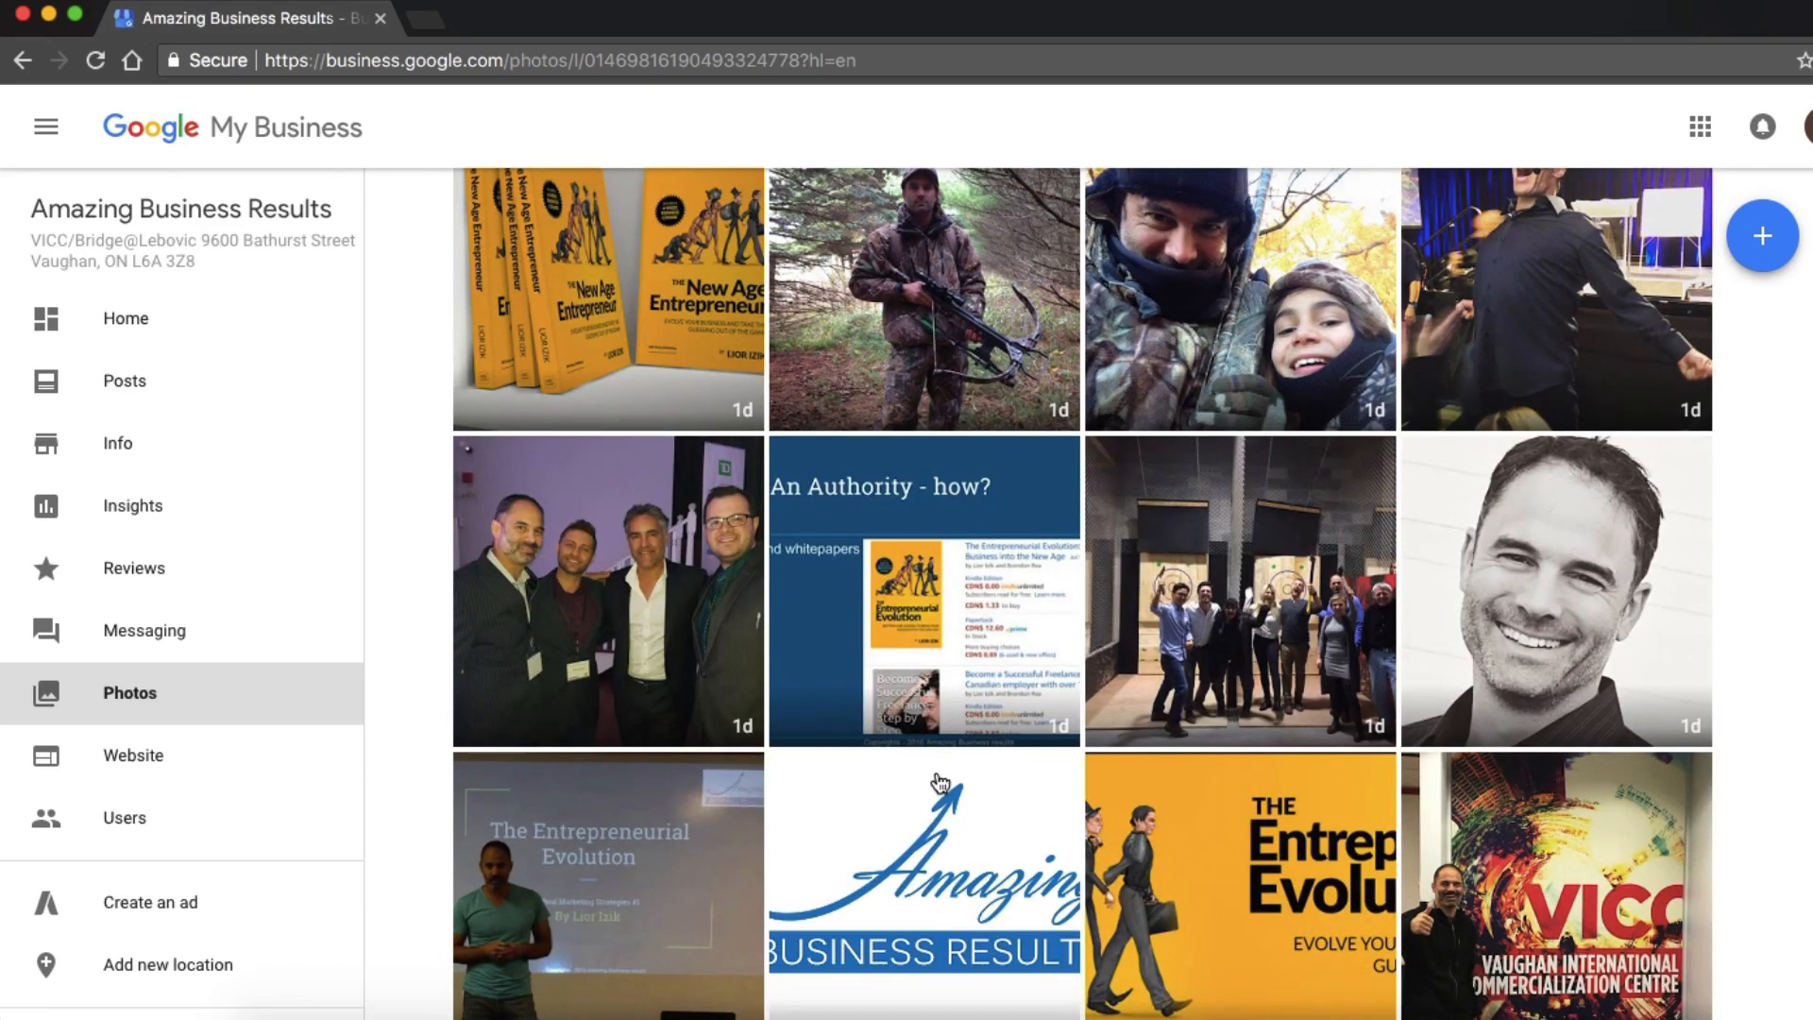
pyautogui.scroll(-2, 609, 916)
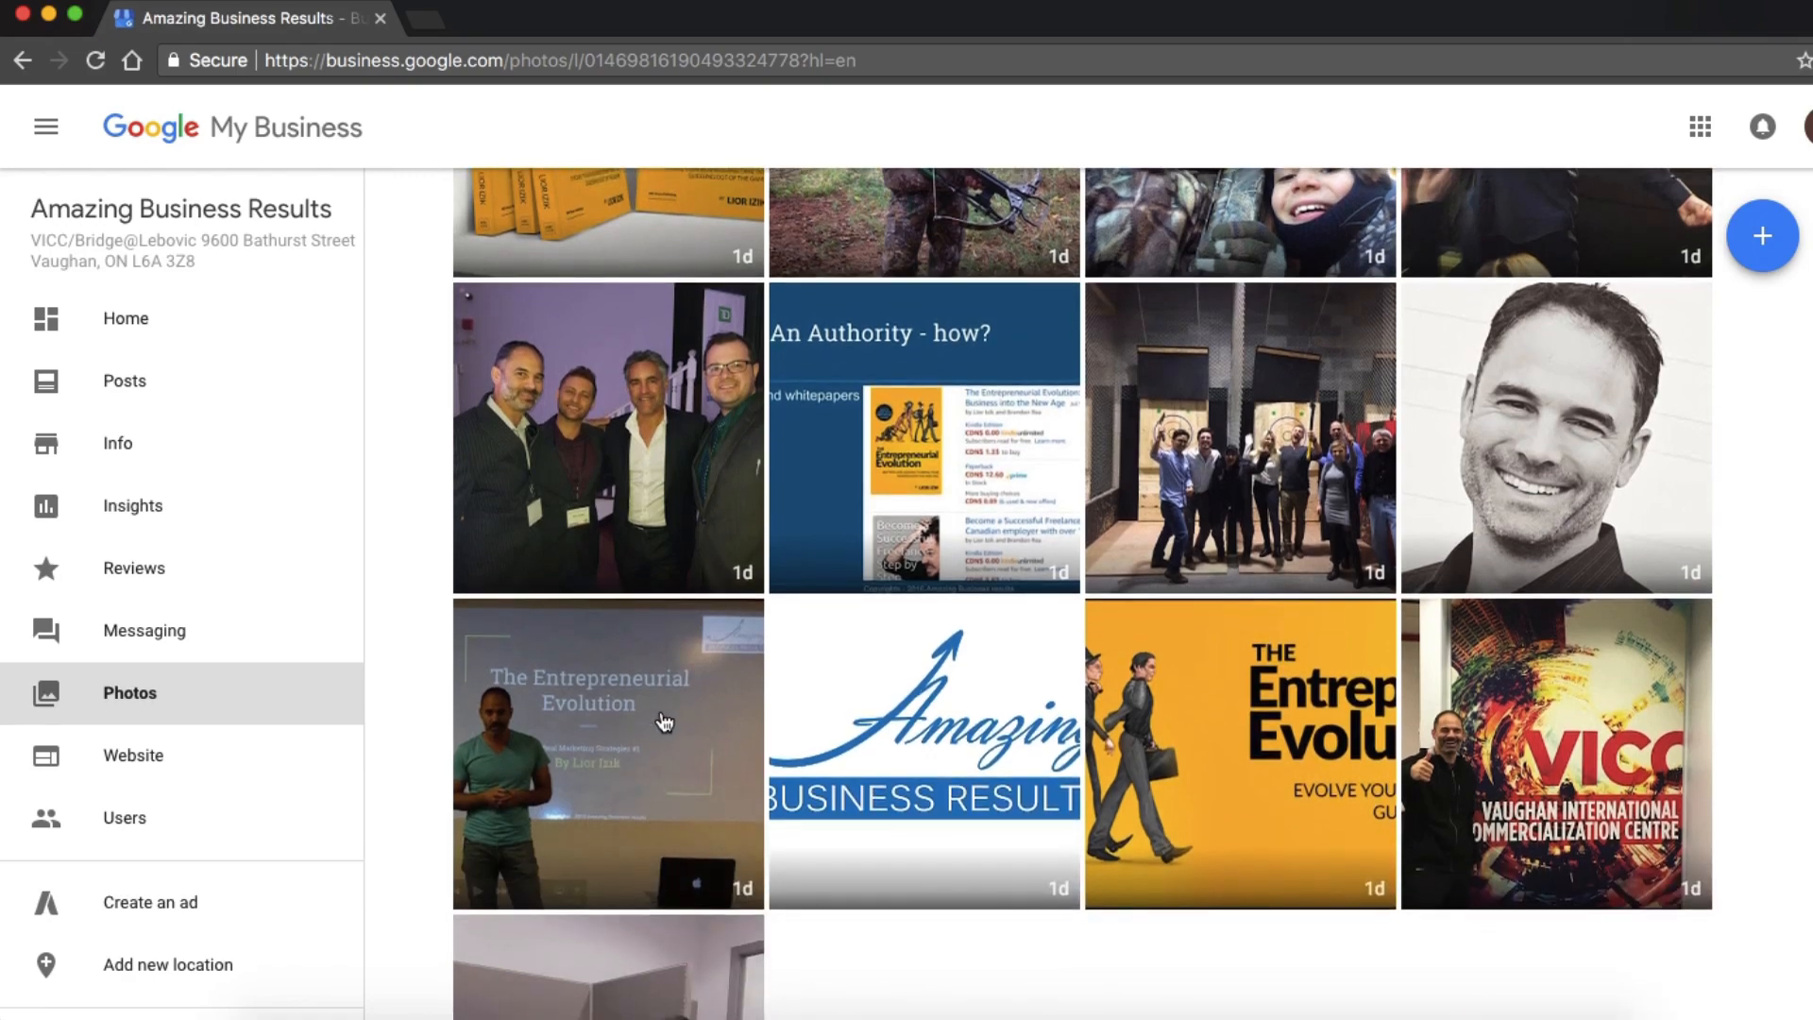
pyautogui.scroll(-3, 1223, 651)
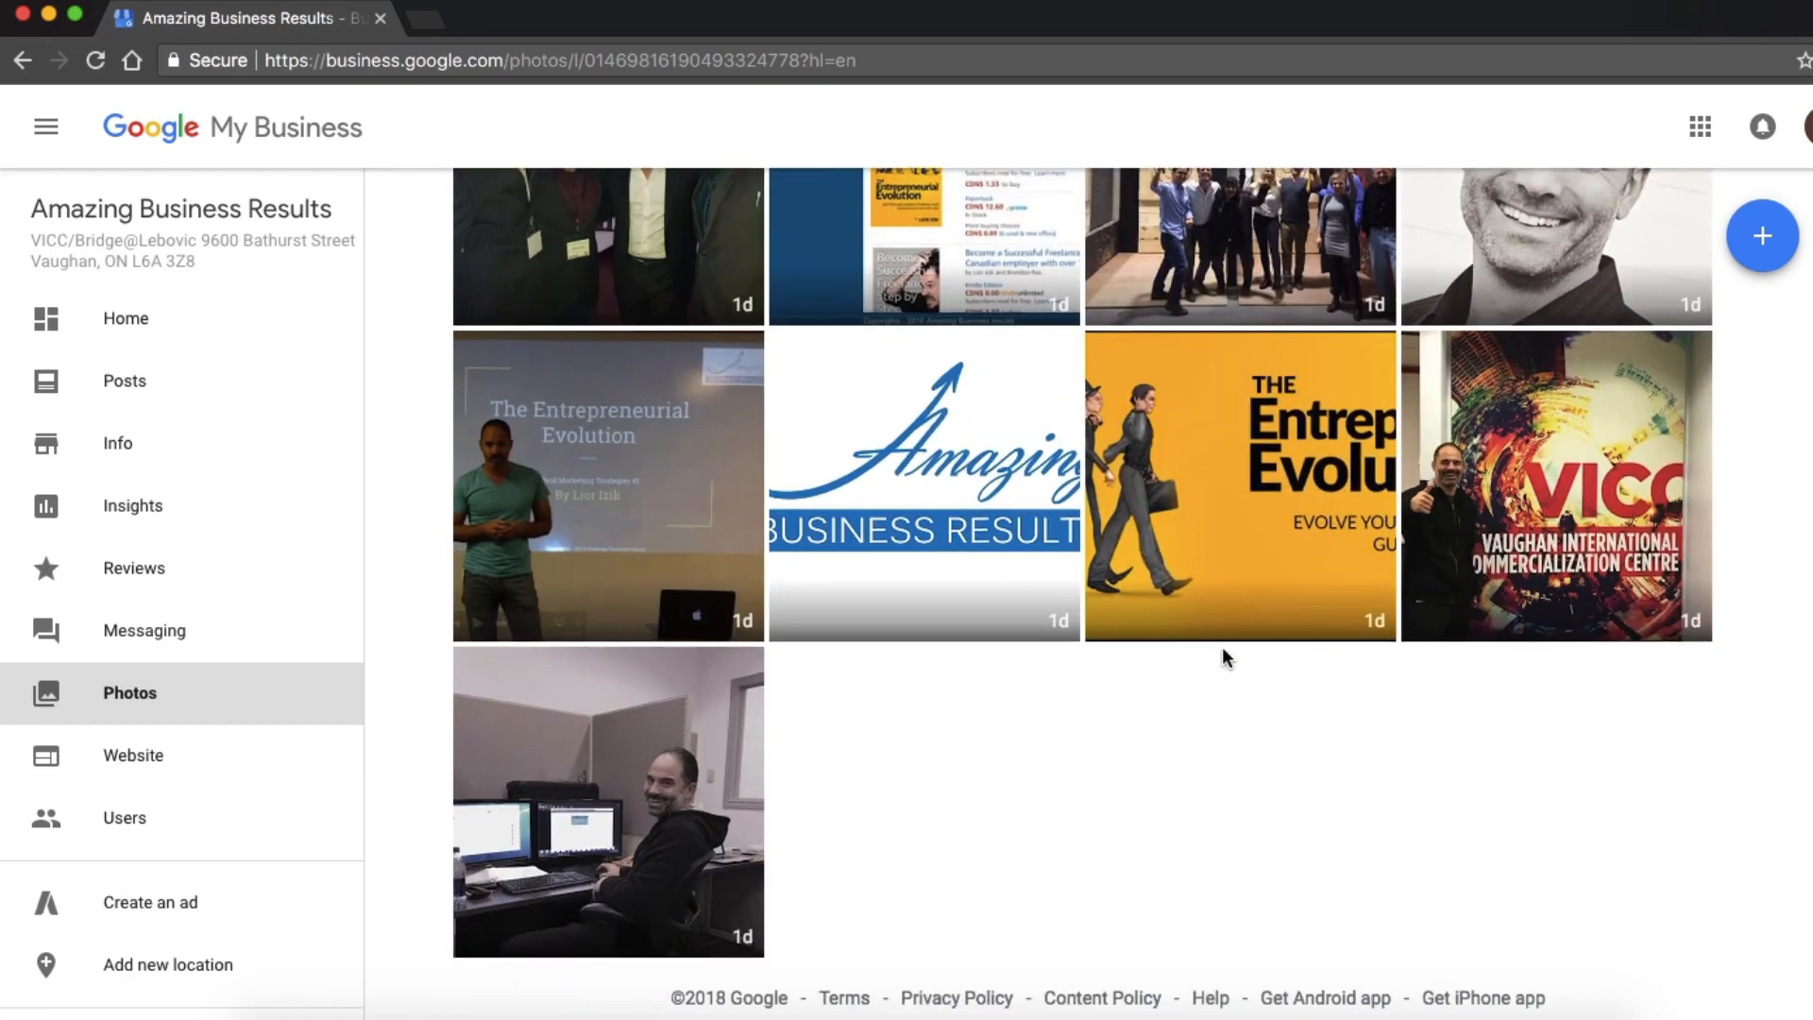
pyautogui.scroll(8, 1225, 659)
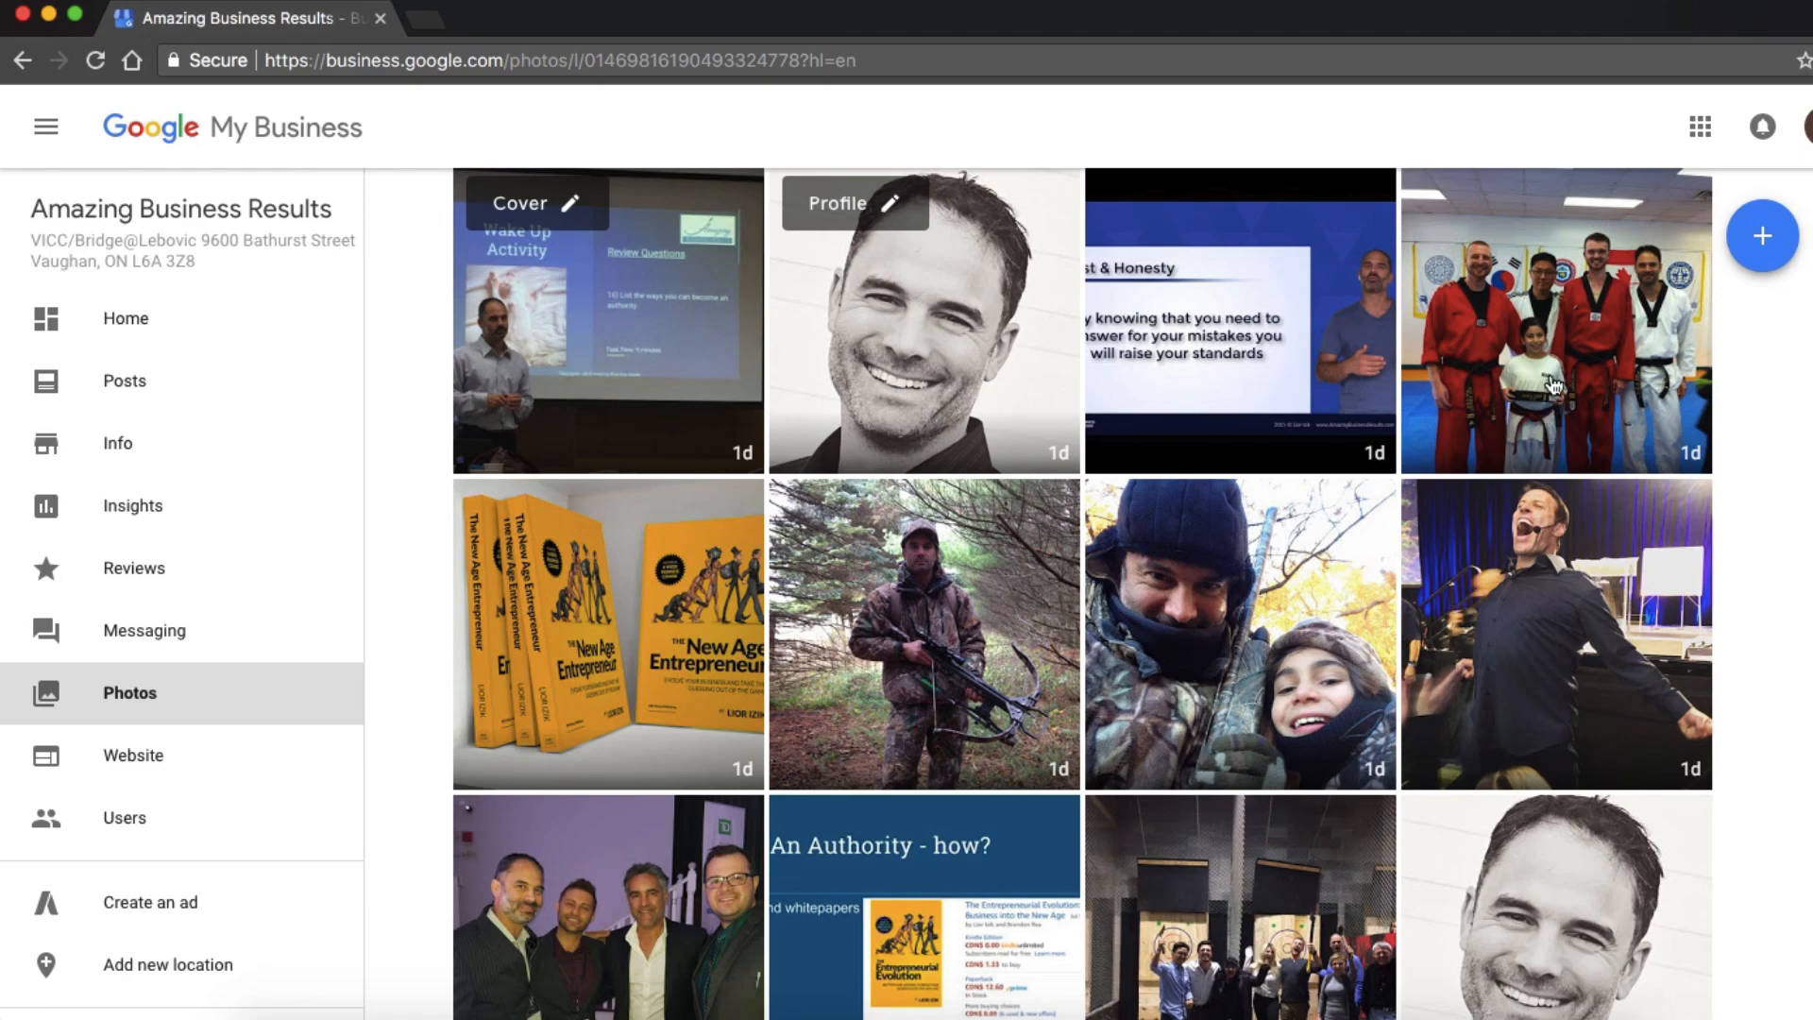
pyautogui.scroll(-1, 1544, 453)
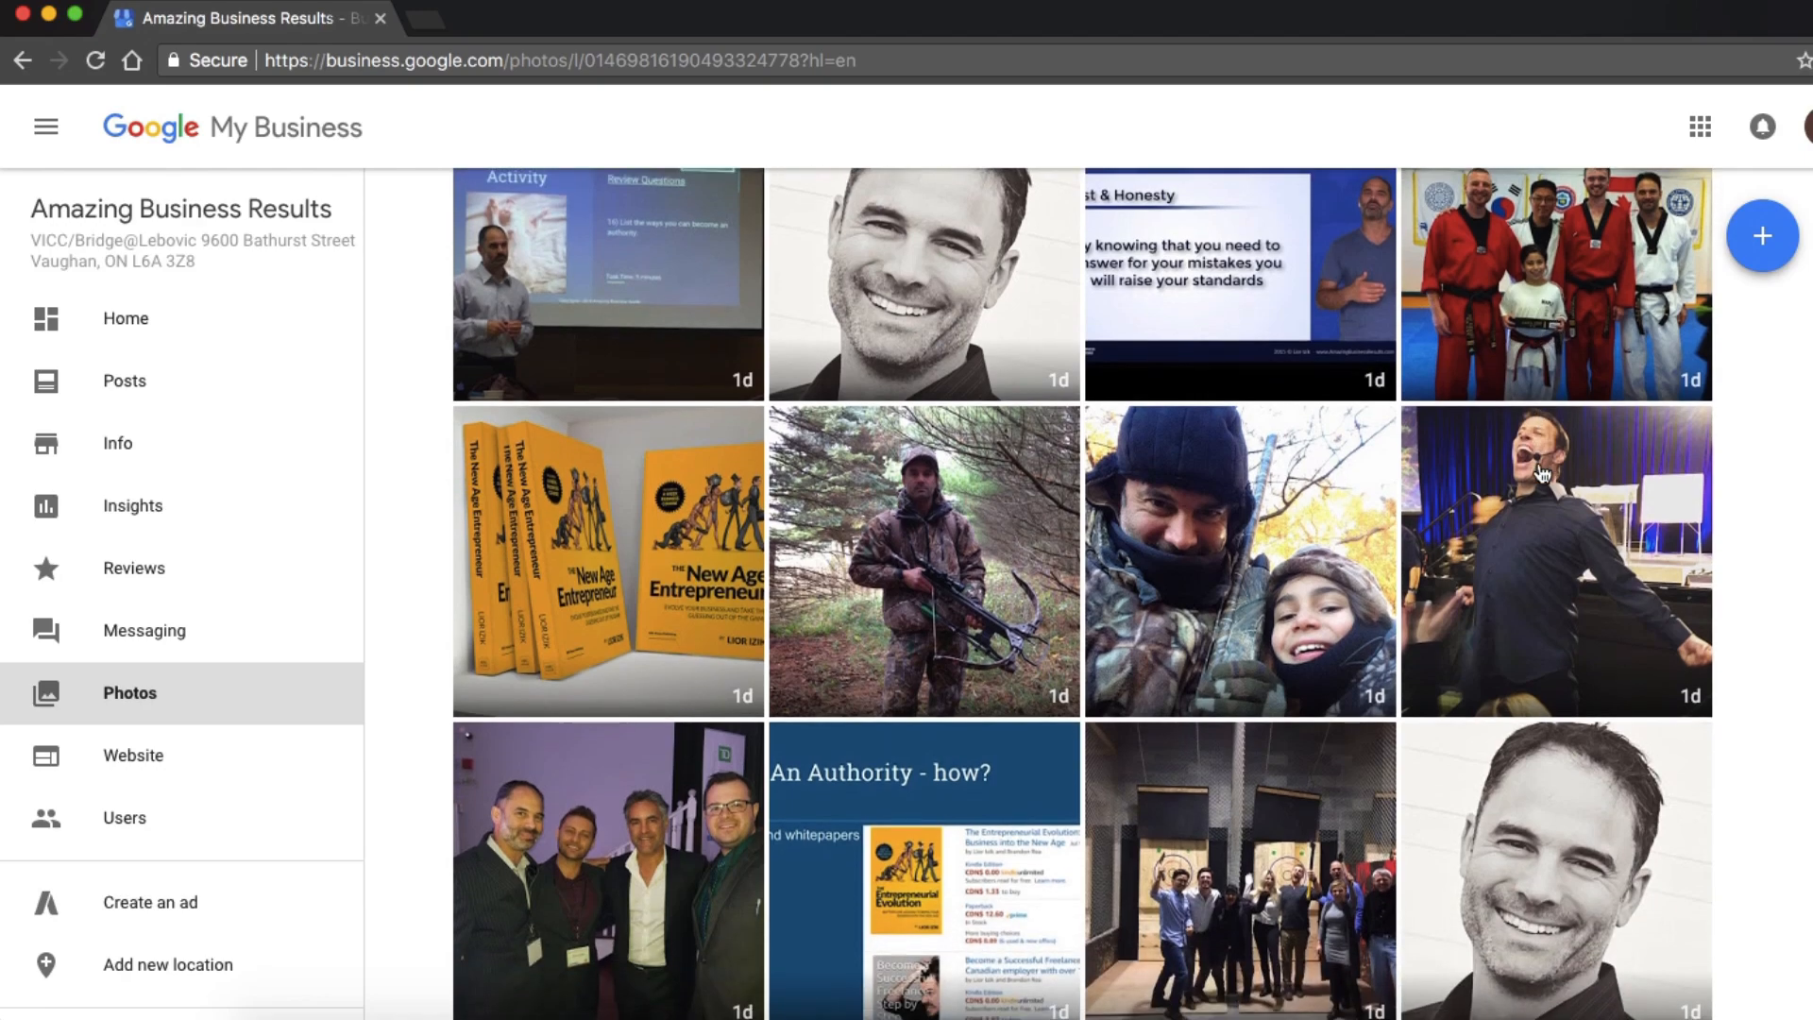
pyautogui.scroll(-2, 1540, 472)
pyautogui.scroll(-2, 1541, 474)
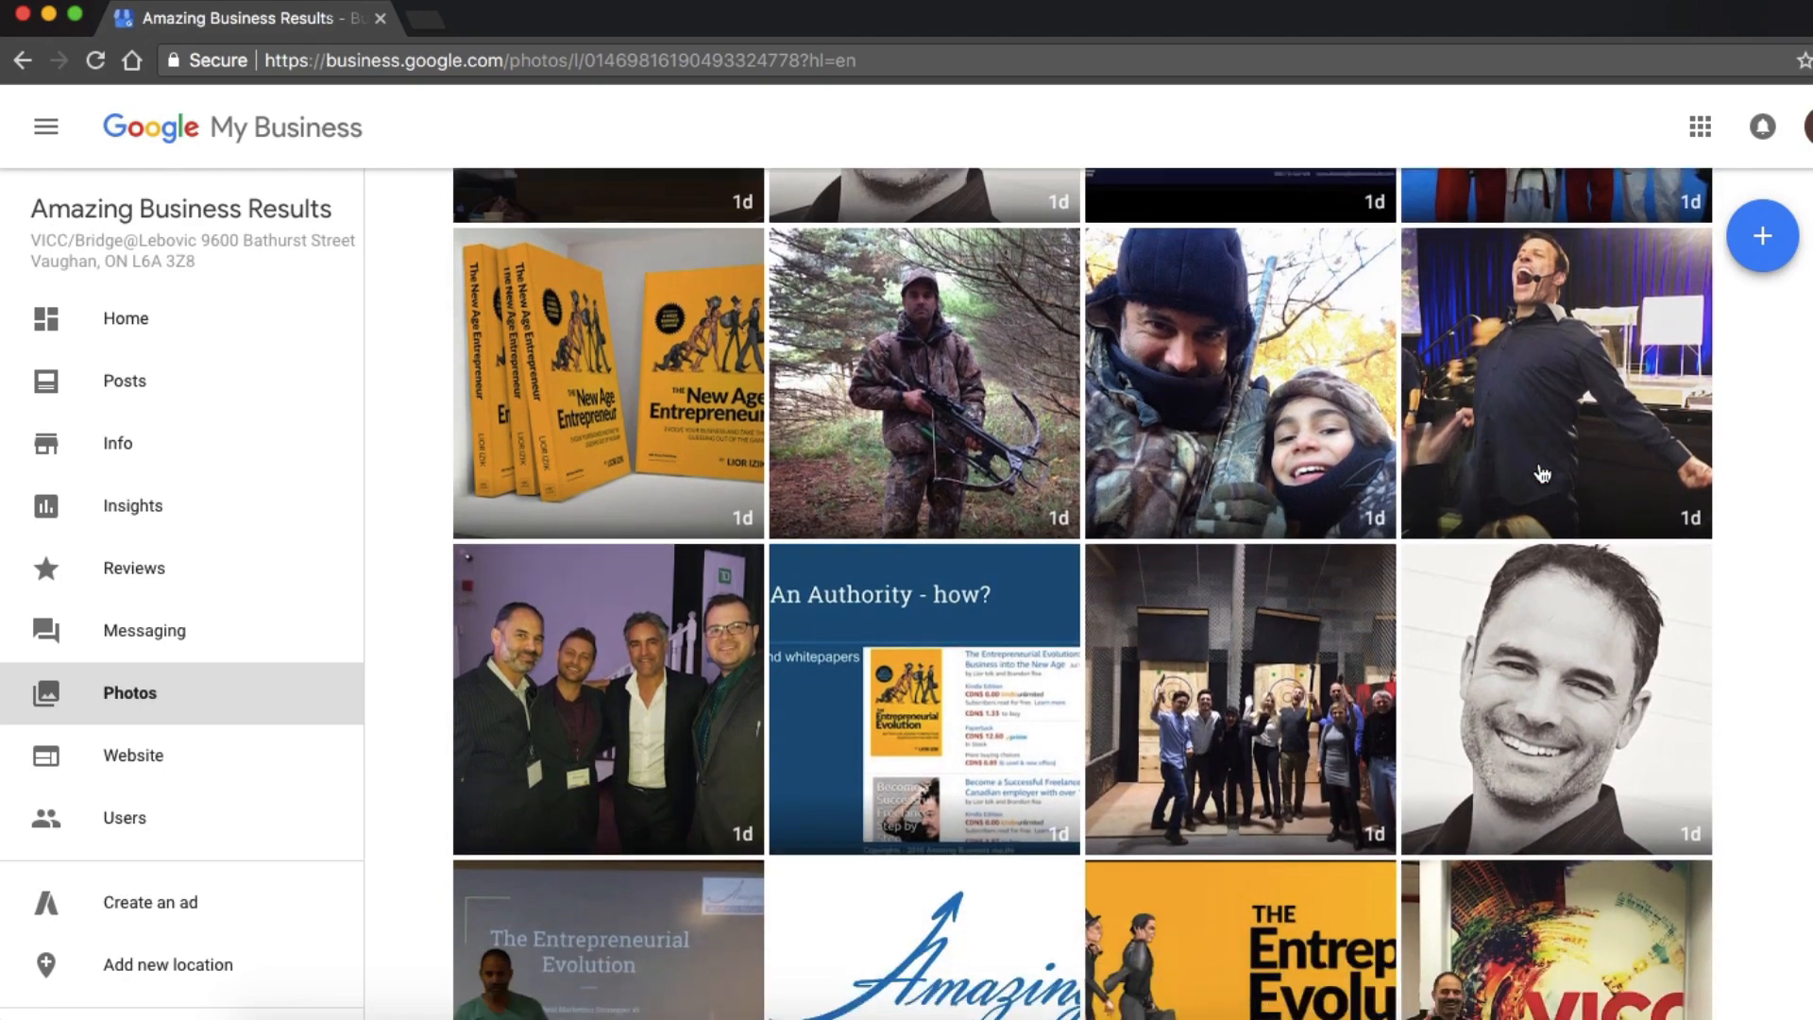
pyautogui.scroll(-3, 1542, 474)
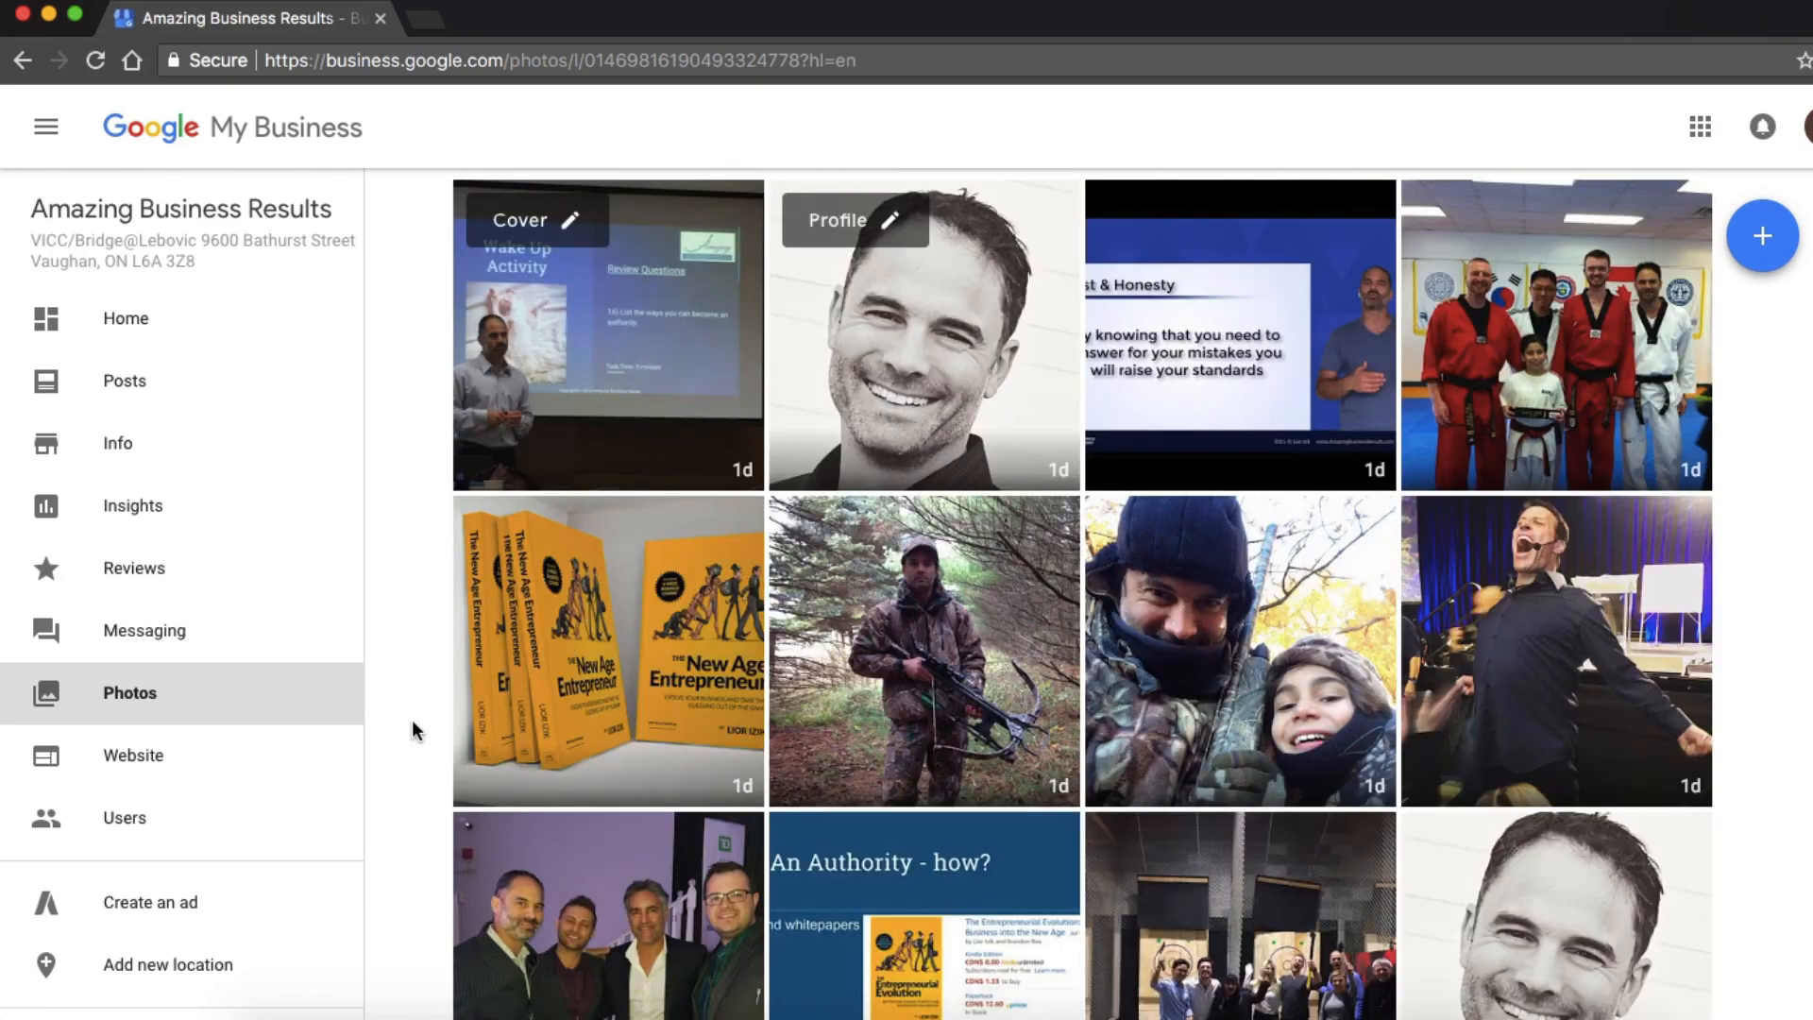
# Start the free website builder for the listing and accept its welcome introduction.
pyautogui.click(161, 784)
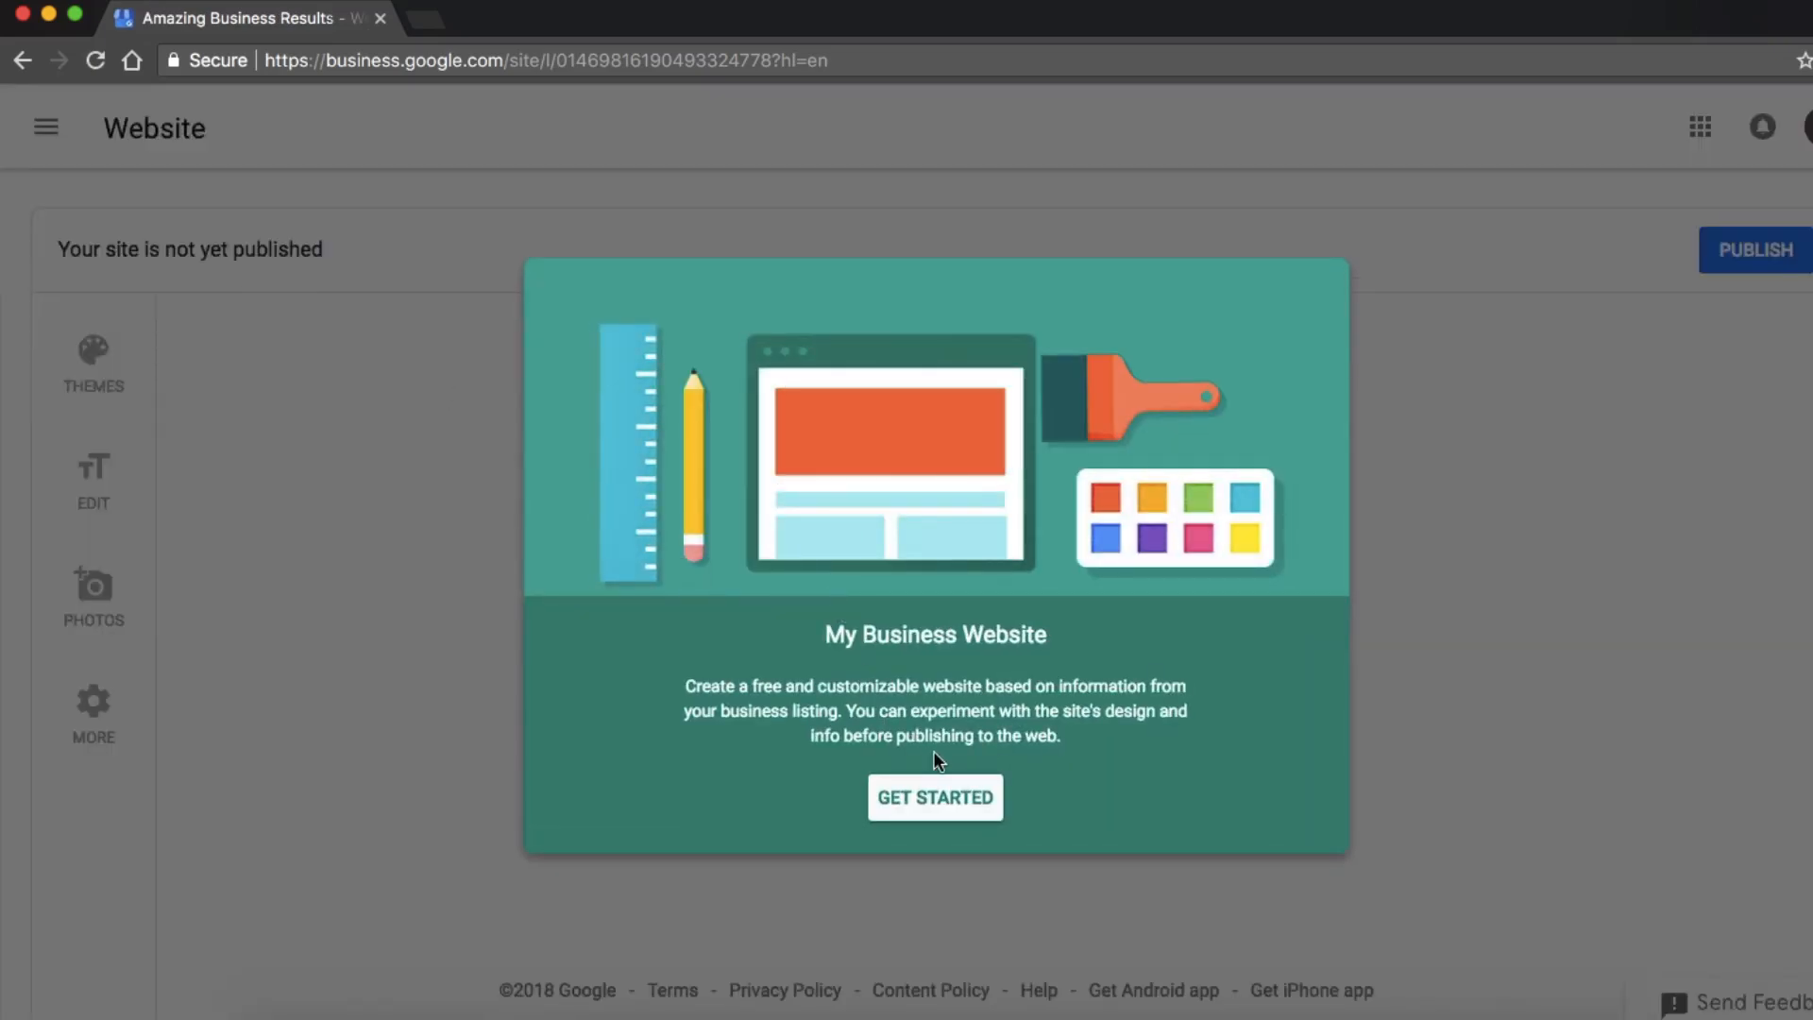
pyautogui.click(937, 798)
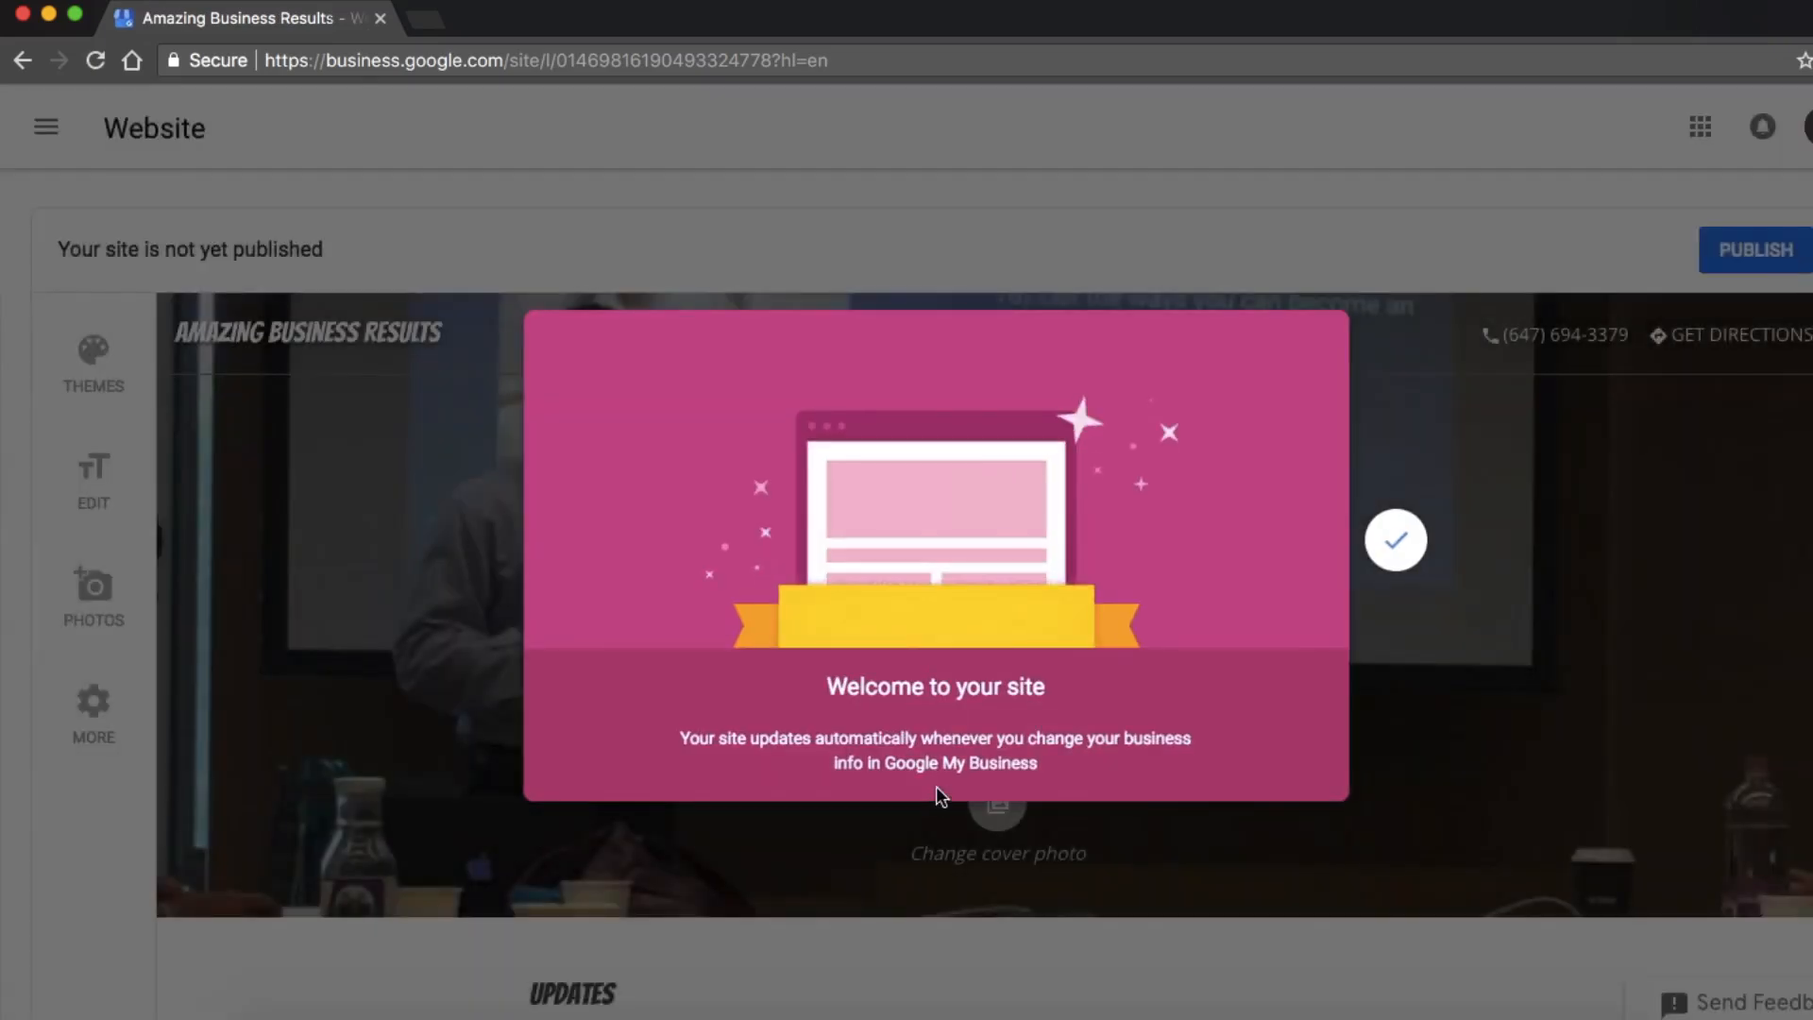
pyautogui.click(1397, 543)
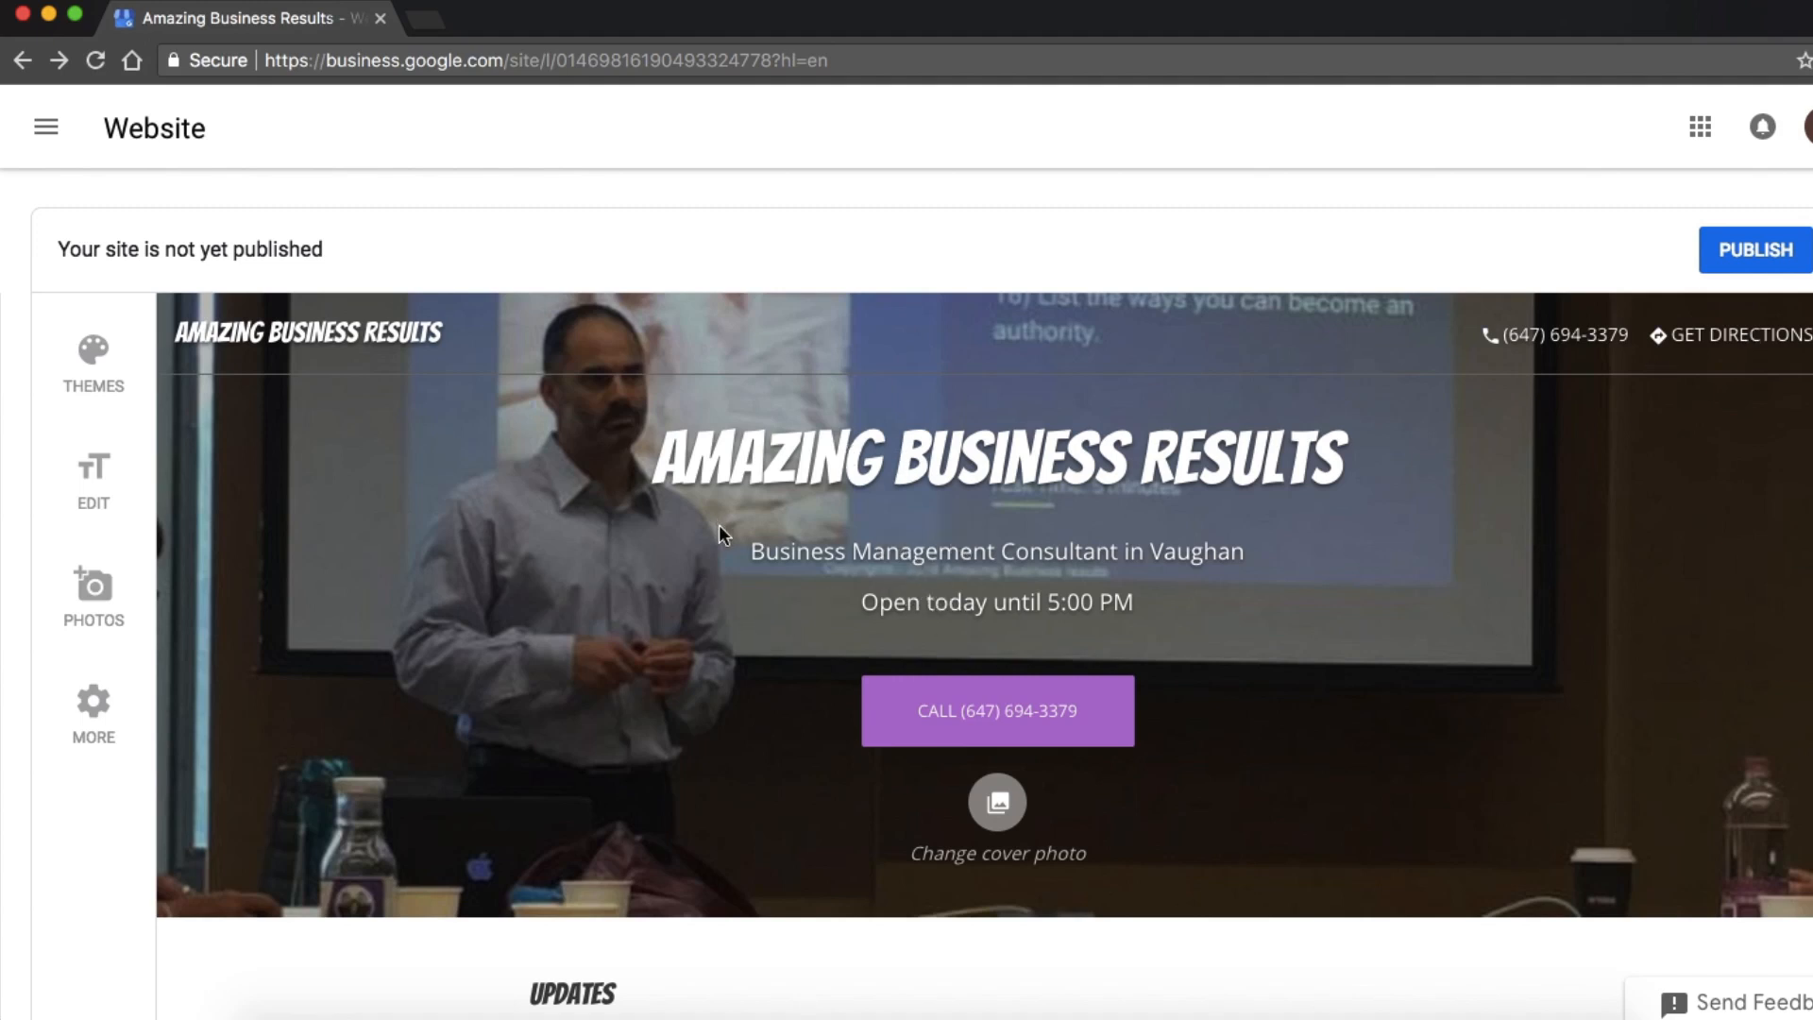
# Examine the unpublished website draft, including its header, updates, About Us, photos, map, contact details and business hours sections.
pyautogui.scroll(-5, 720, 526)
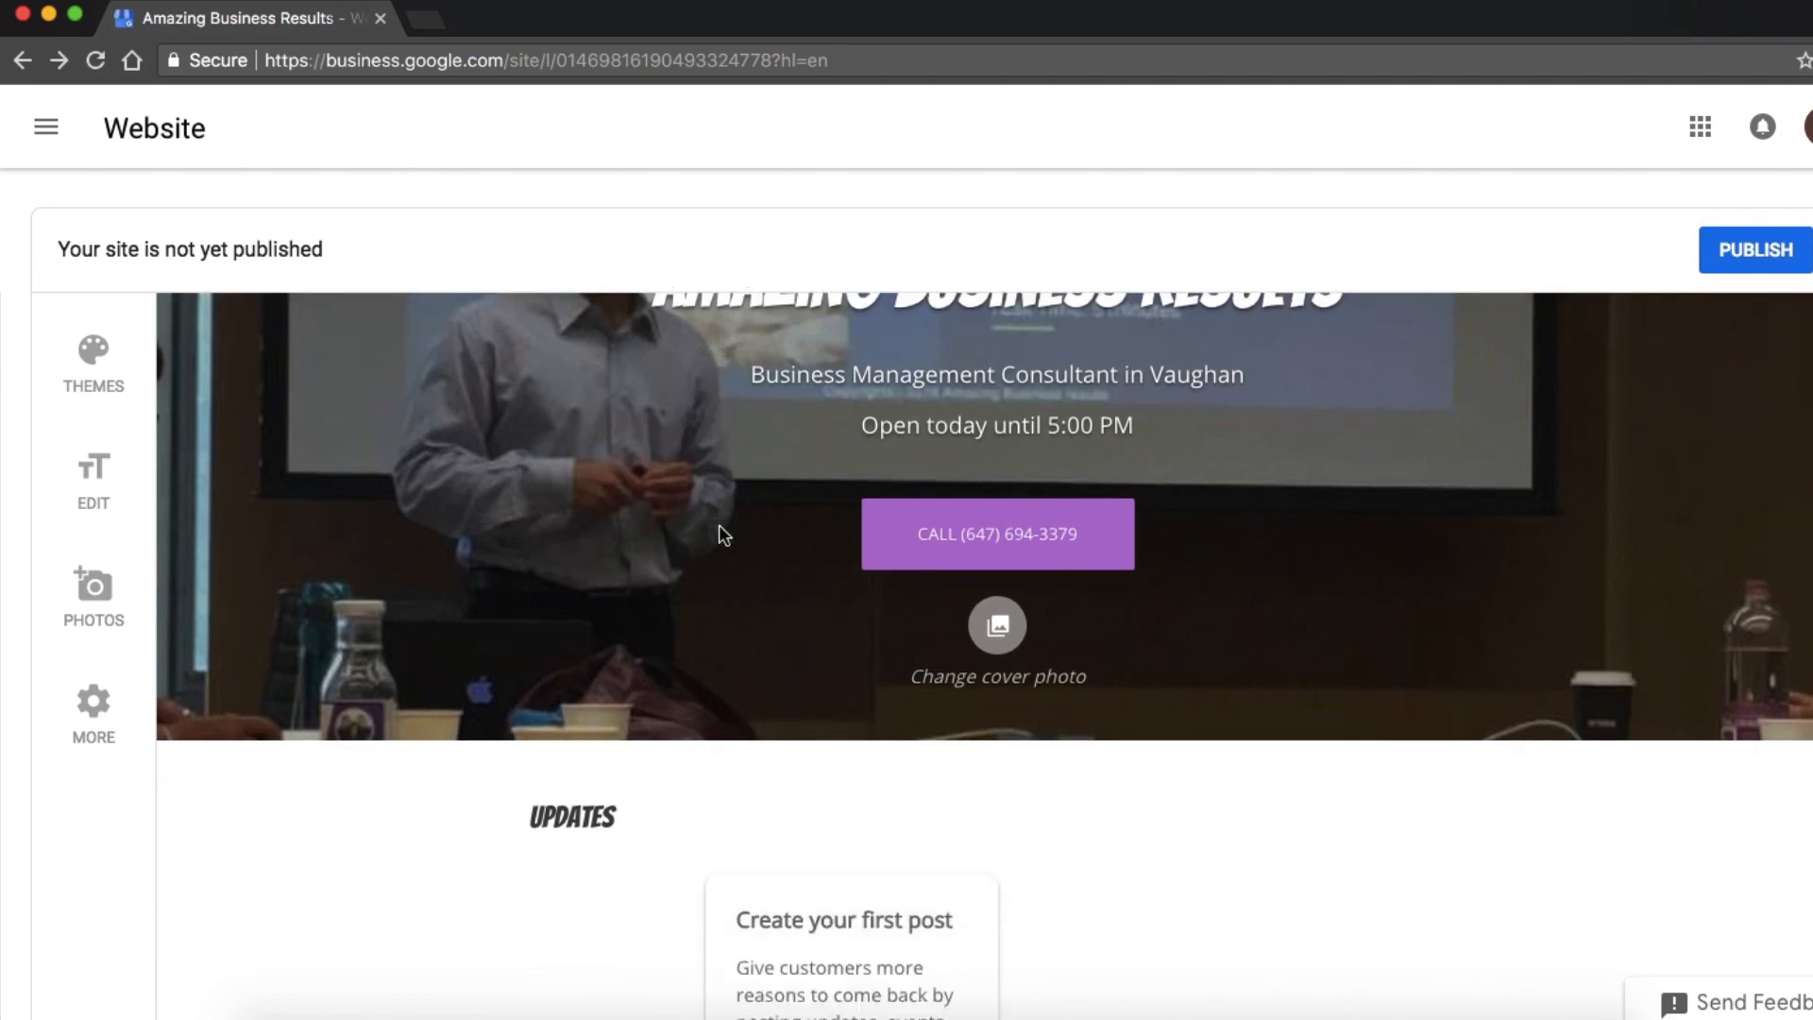
pyautogui.scroll(-3, 1078, 614)
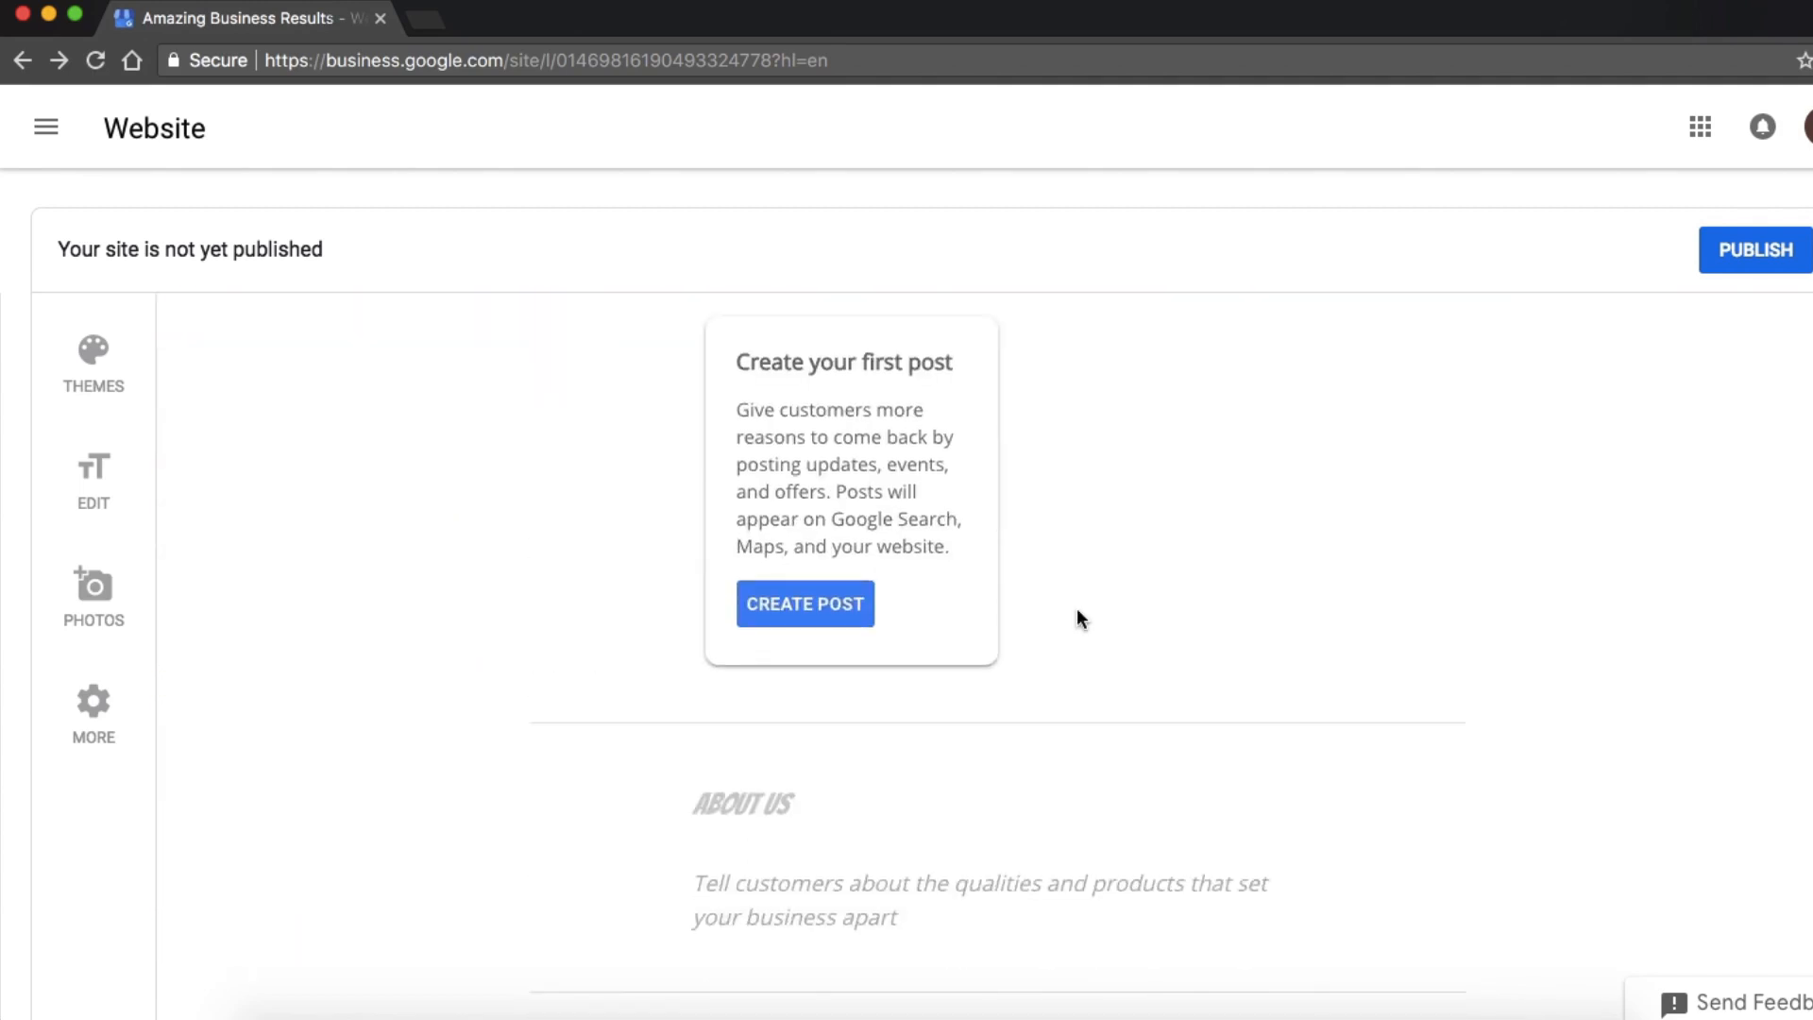
pyautogui.scroll(3, 1076, 615)
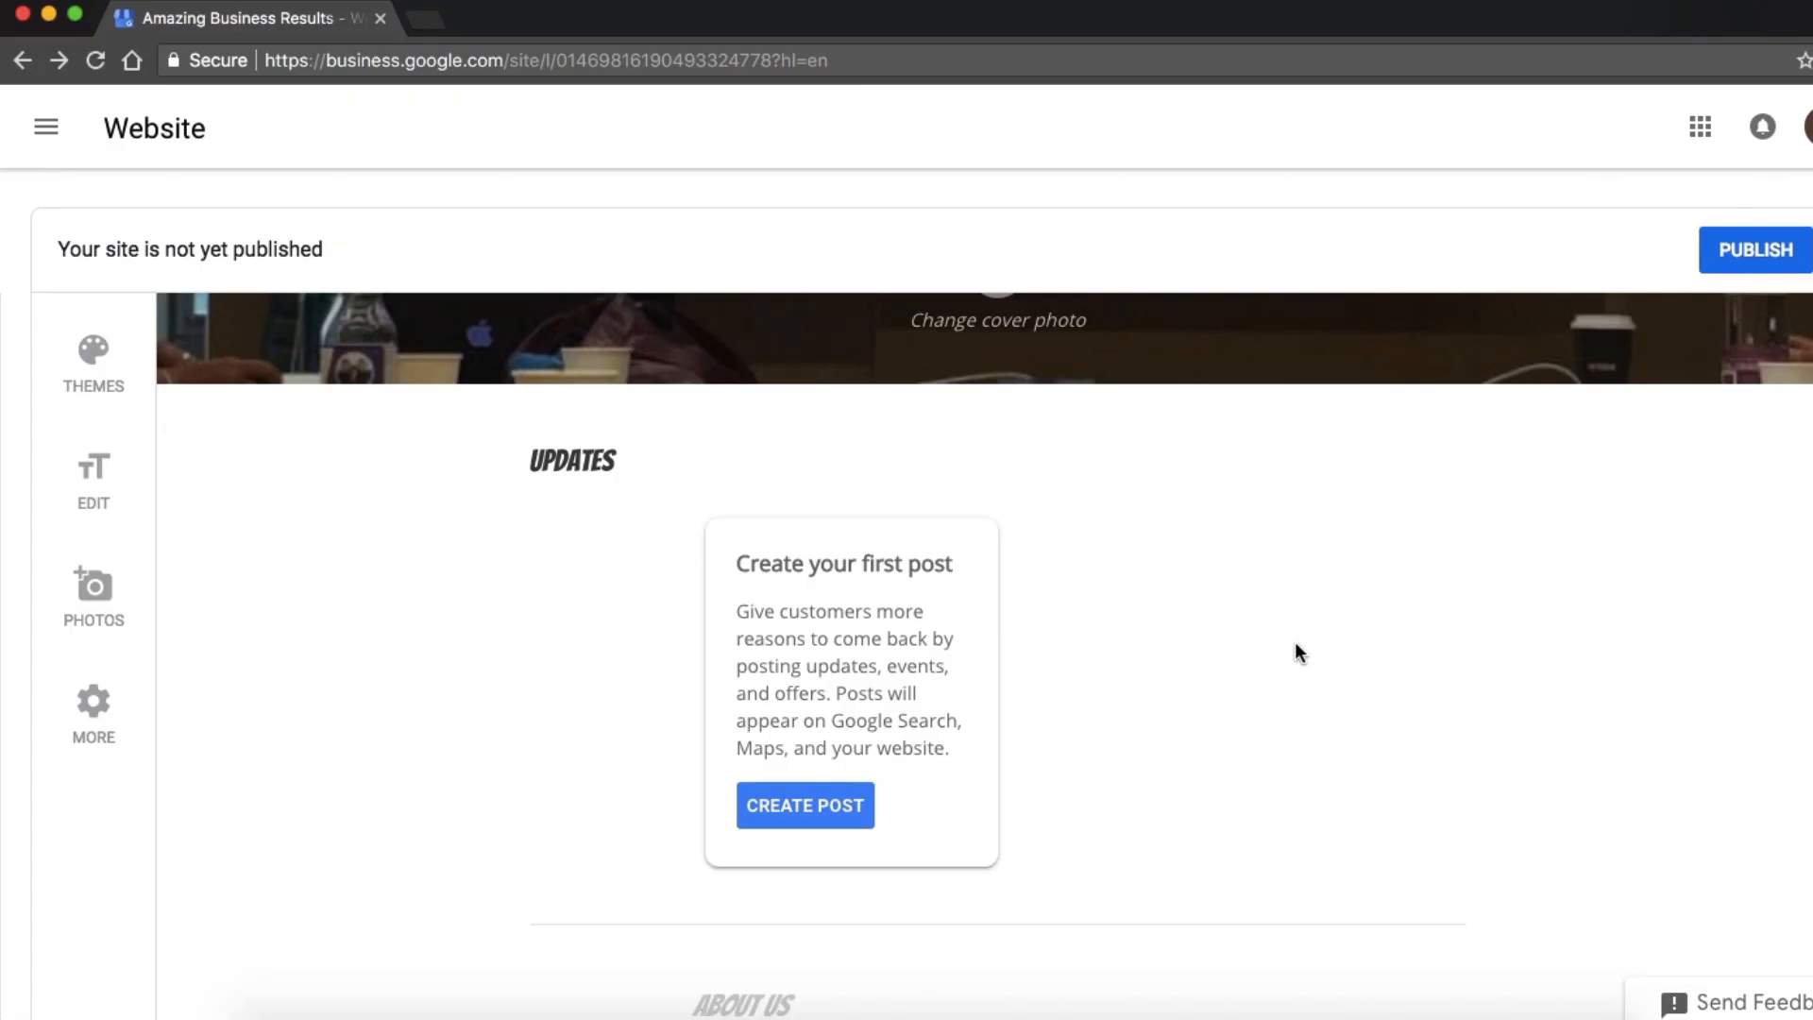
pyautogui.scroll(-4, 1294, 647)
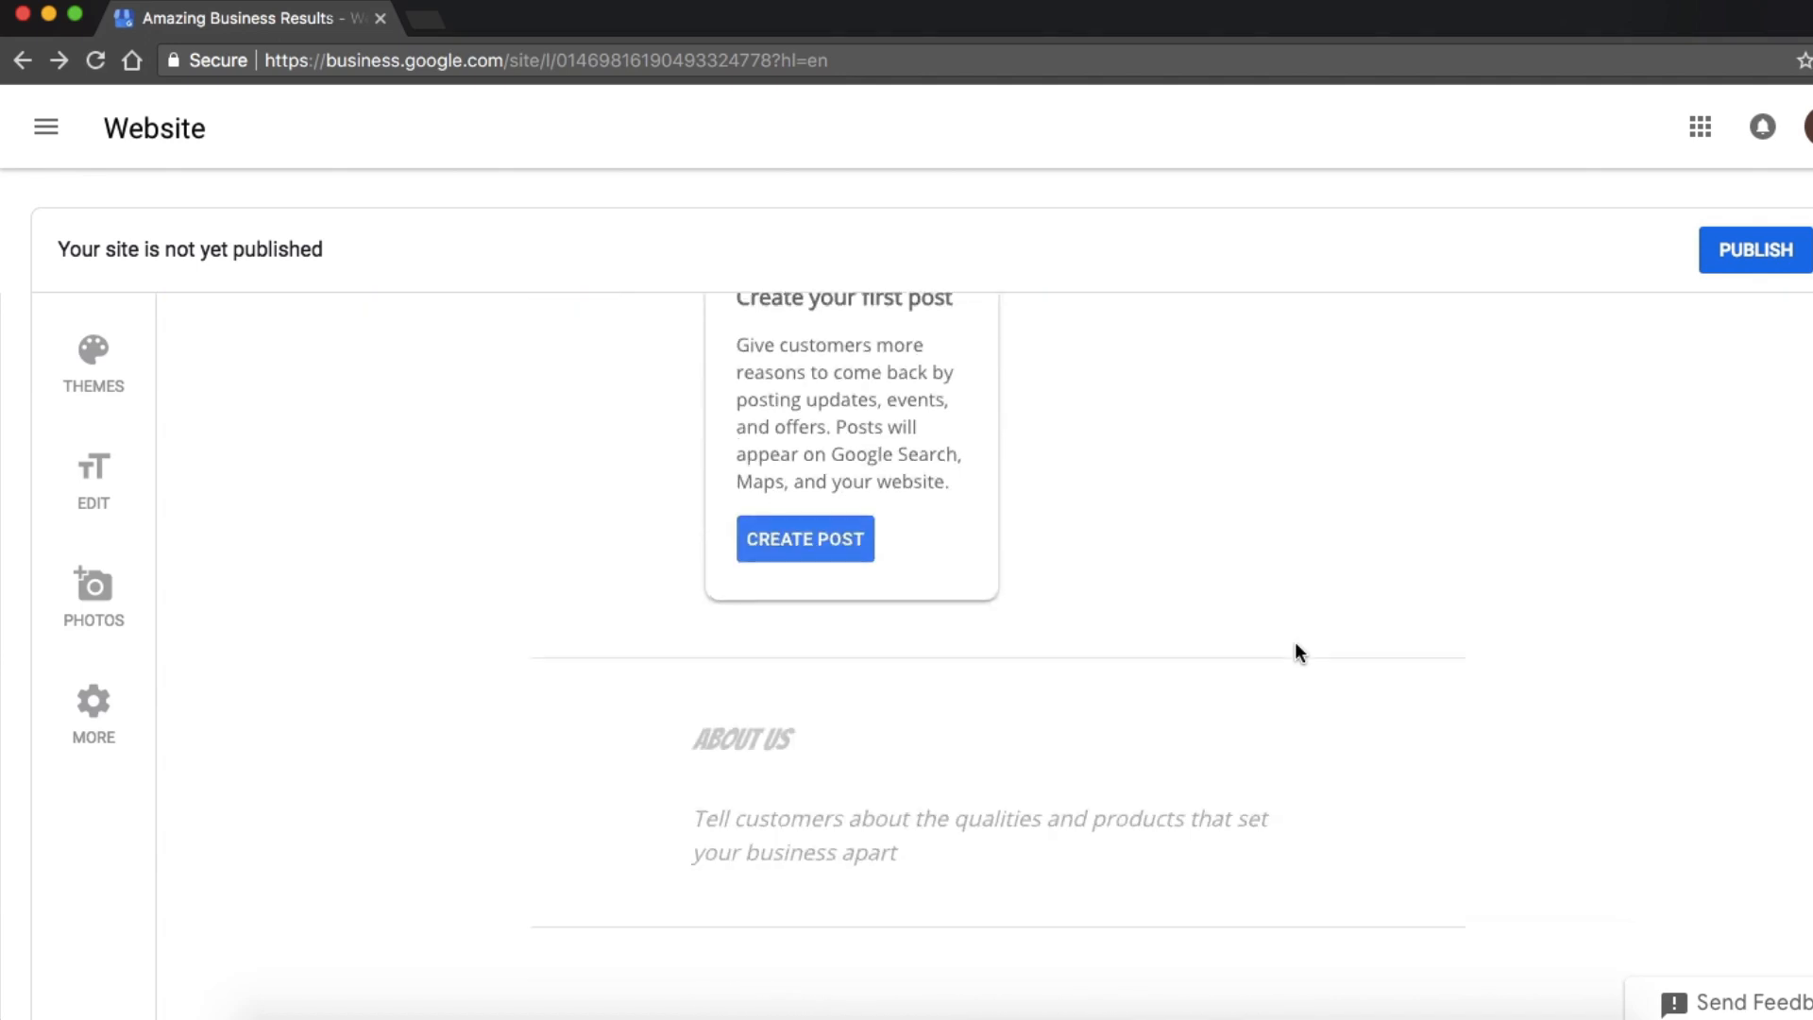
pyautogui.scroll(-3, 1294, 652)
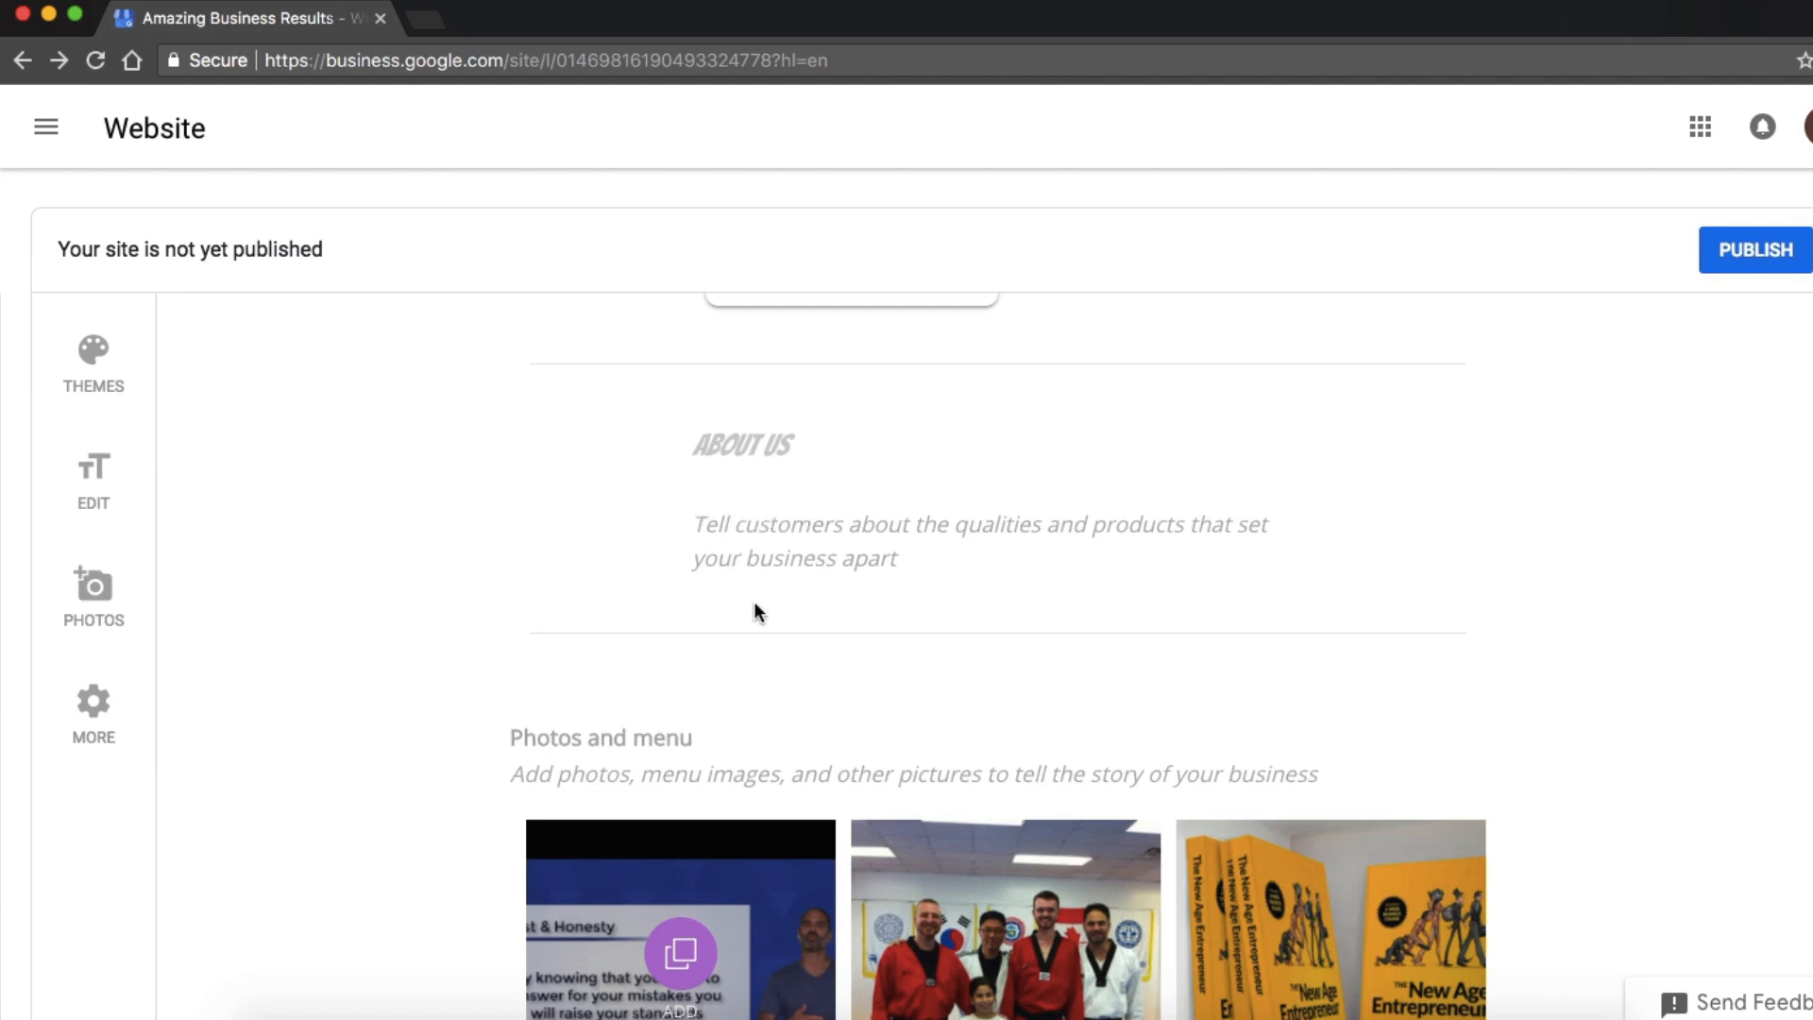
pyautogui.scroll(-15, 753, 609)
pyautogui.scroll(-8, 756, 610)
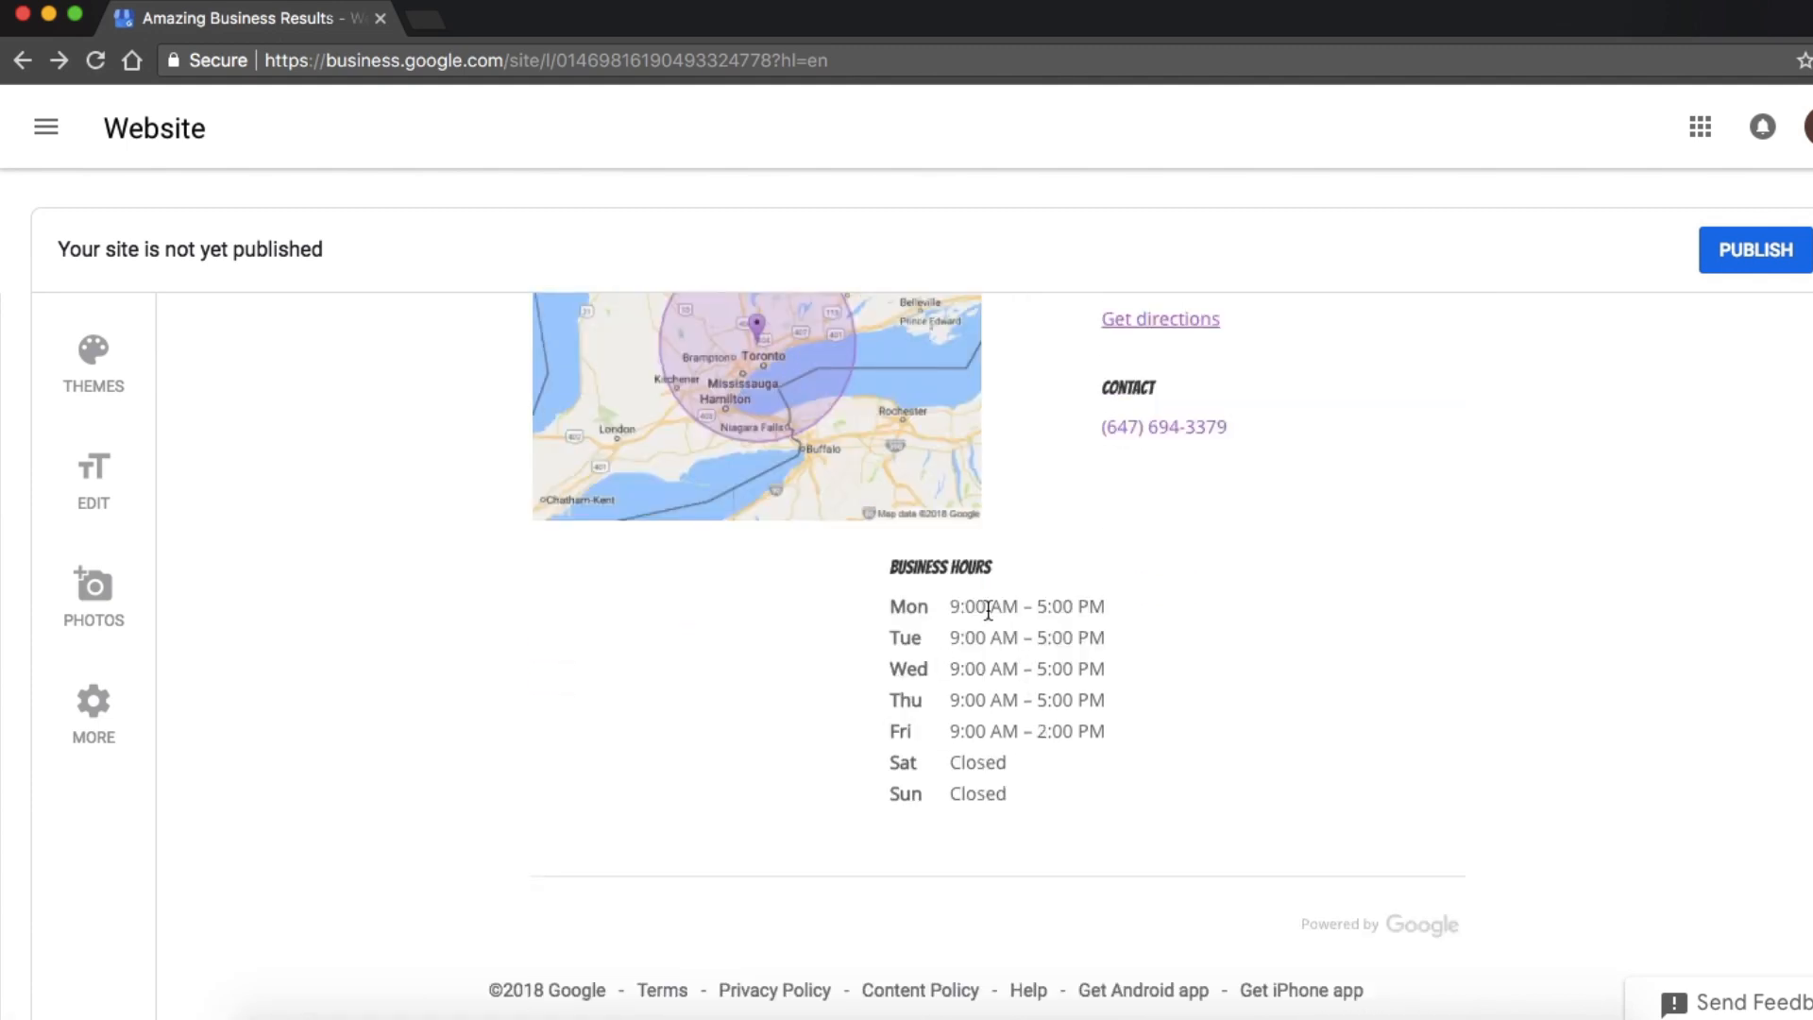
pyautogui.scroll(3, 988, 610)
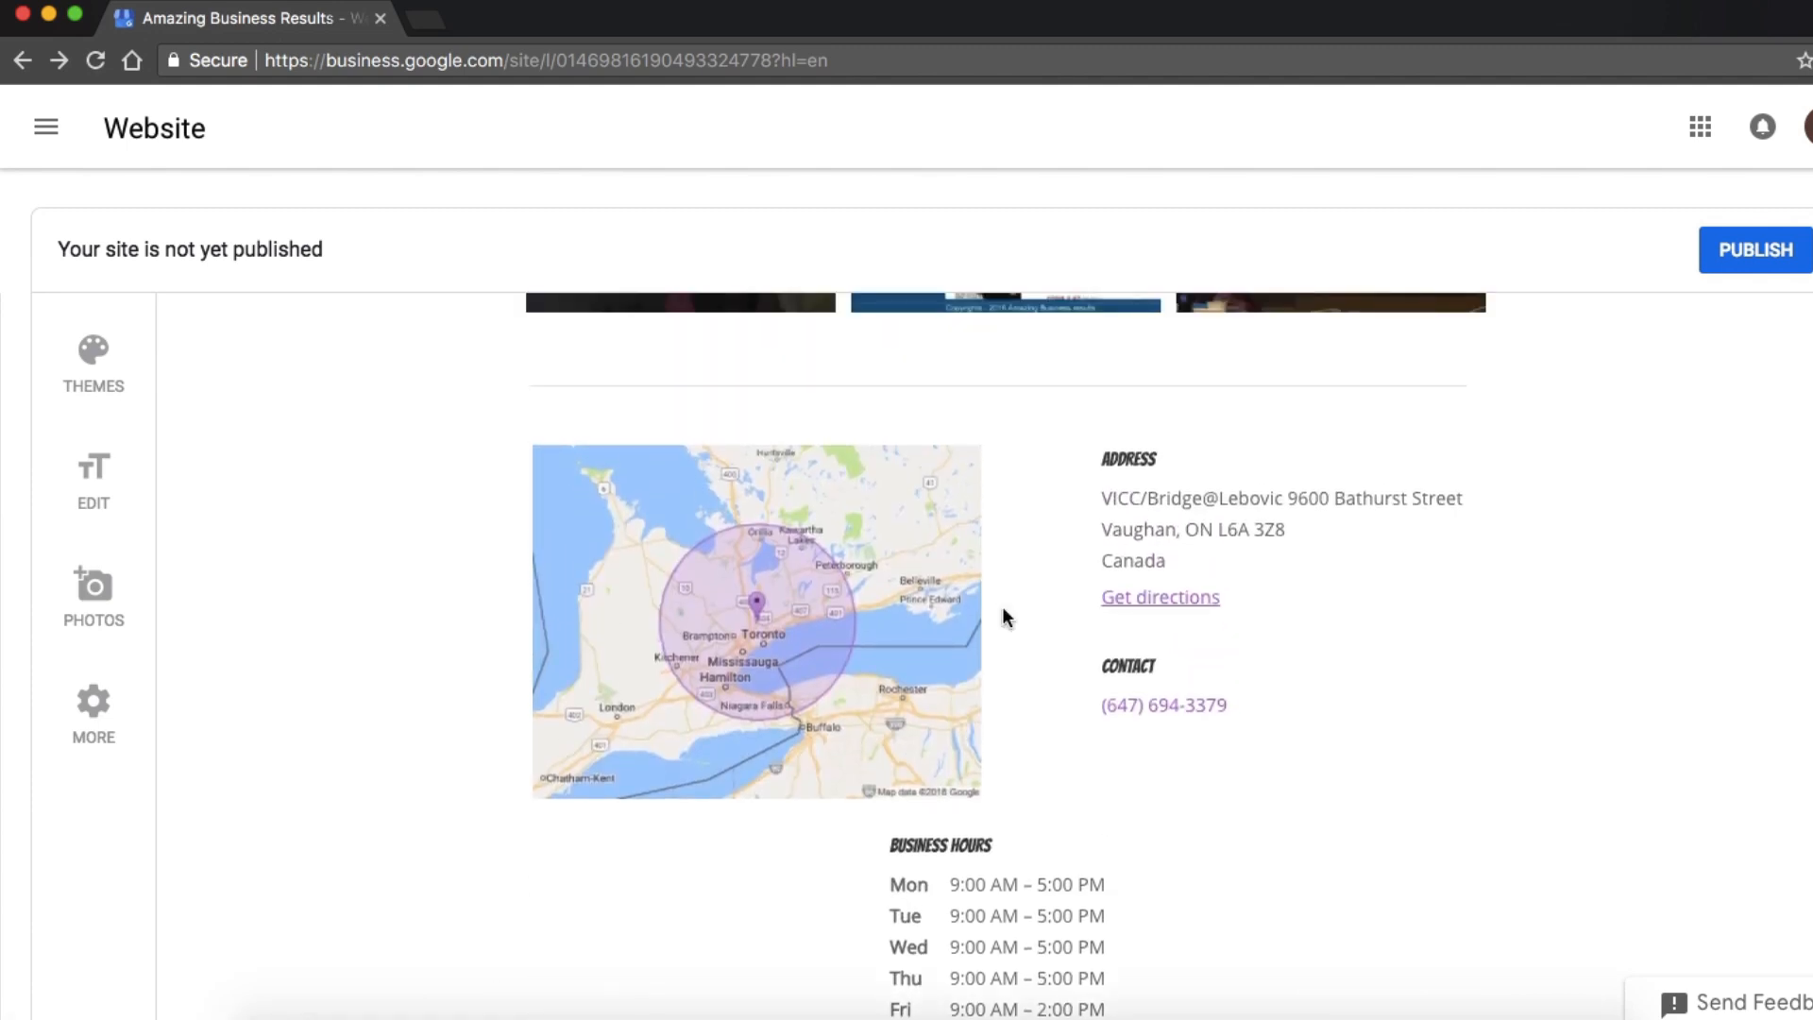
pyautogui.scroll(1, 1003, 616)
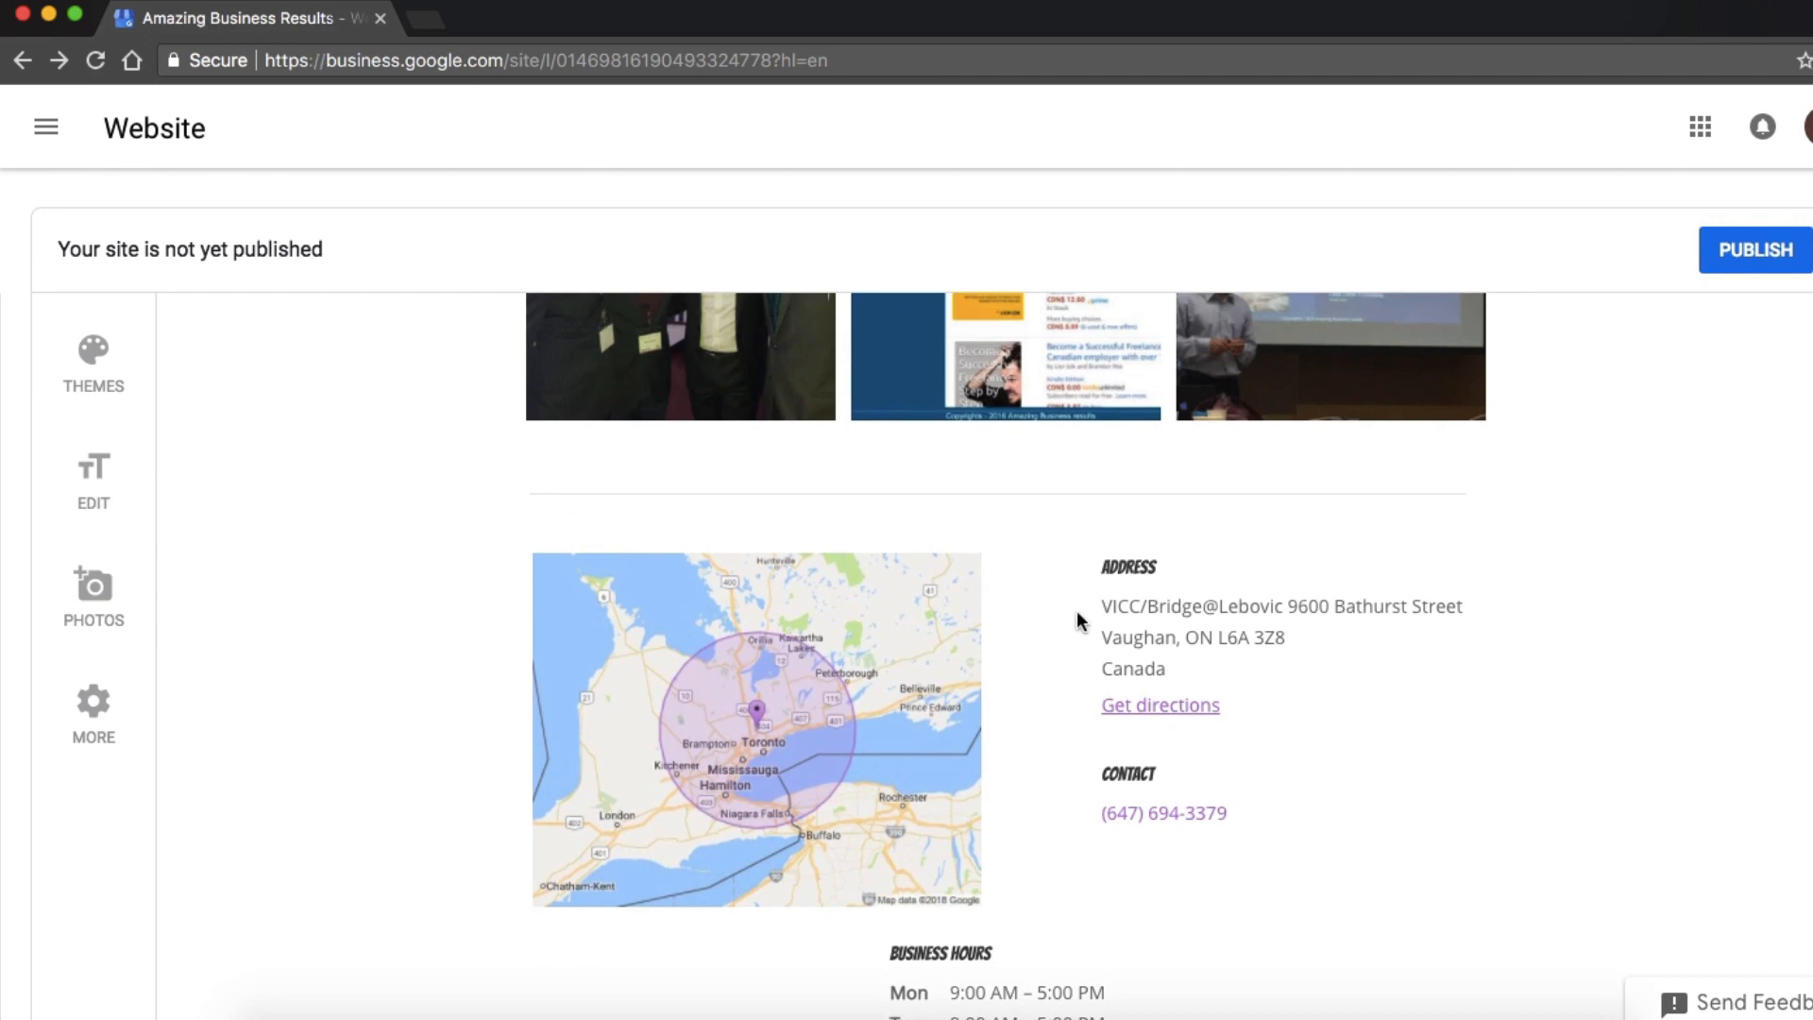
pyautogui.scroll(20, 1080, 620)
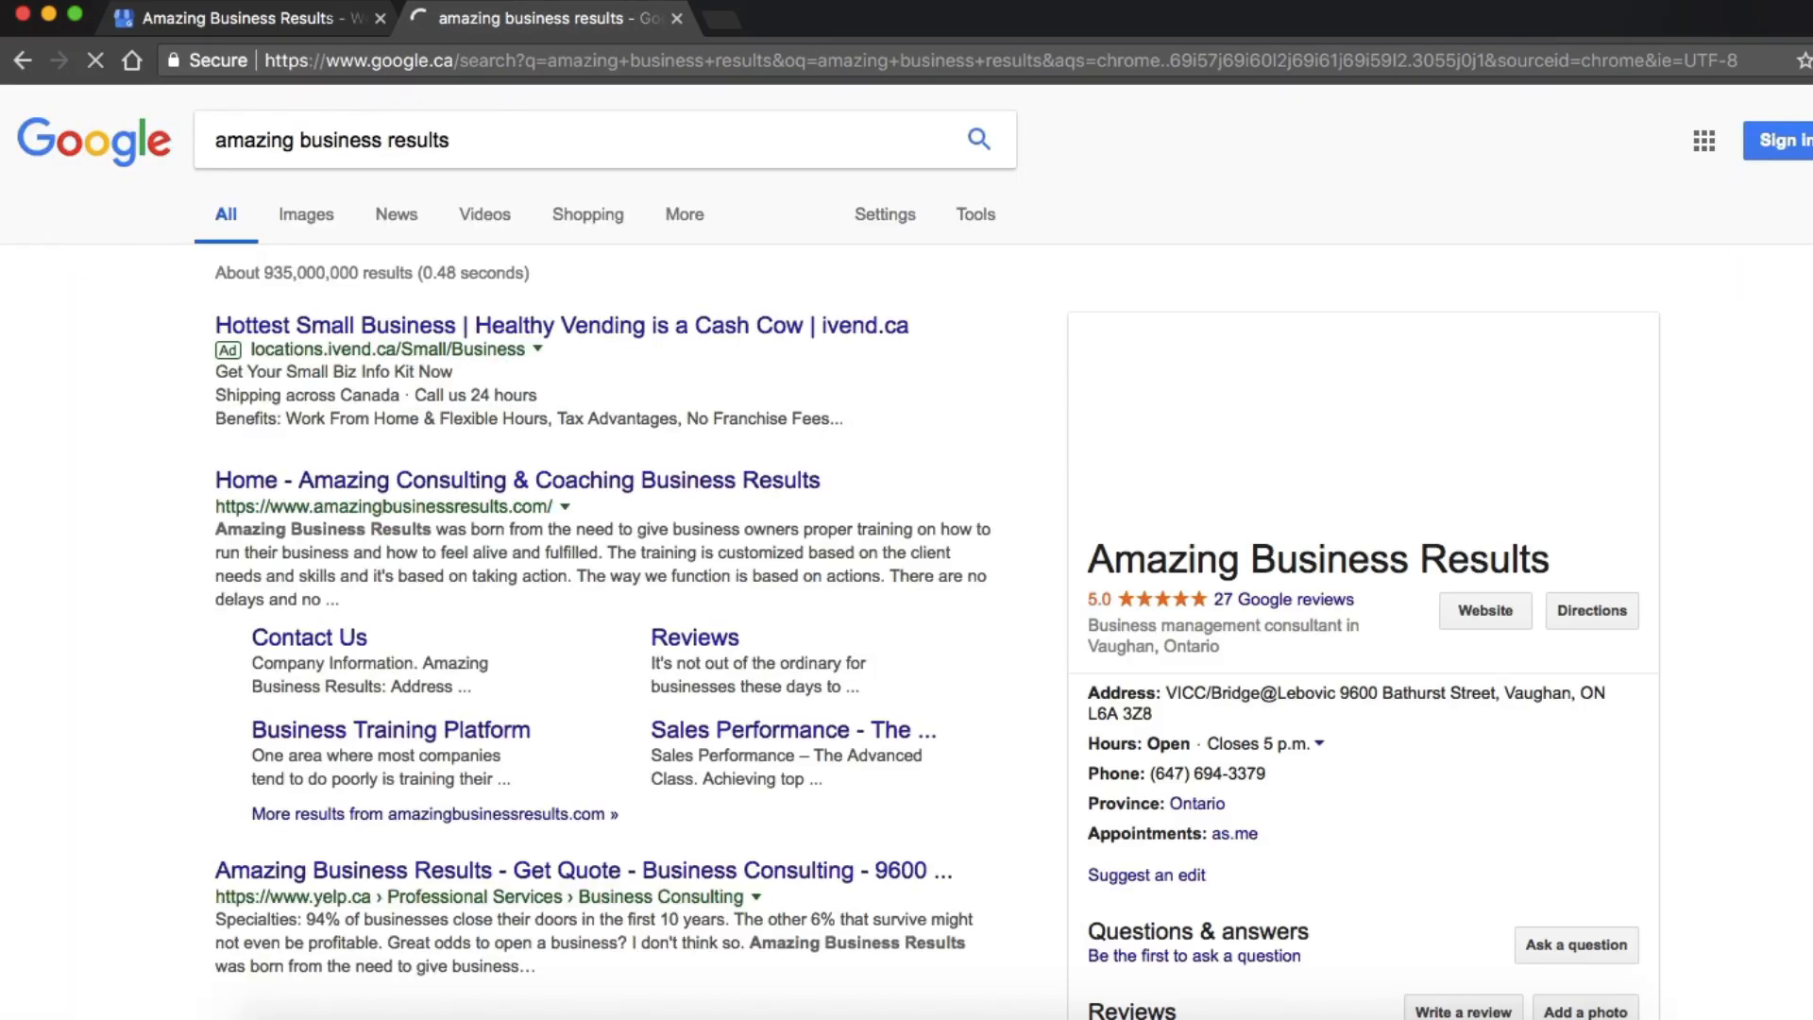
# Check the business's public profile in the Google results for "amazing business results" and return to the website draft.
pyautogui.scroll(-2, 1598, 552)
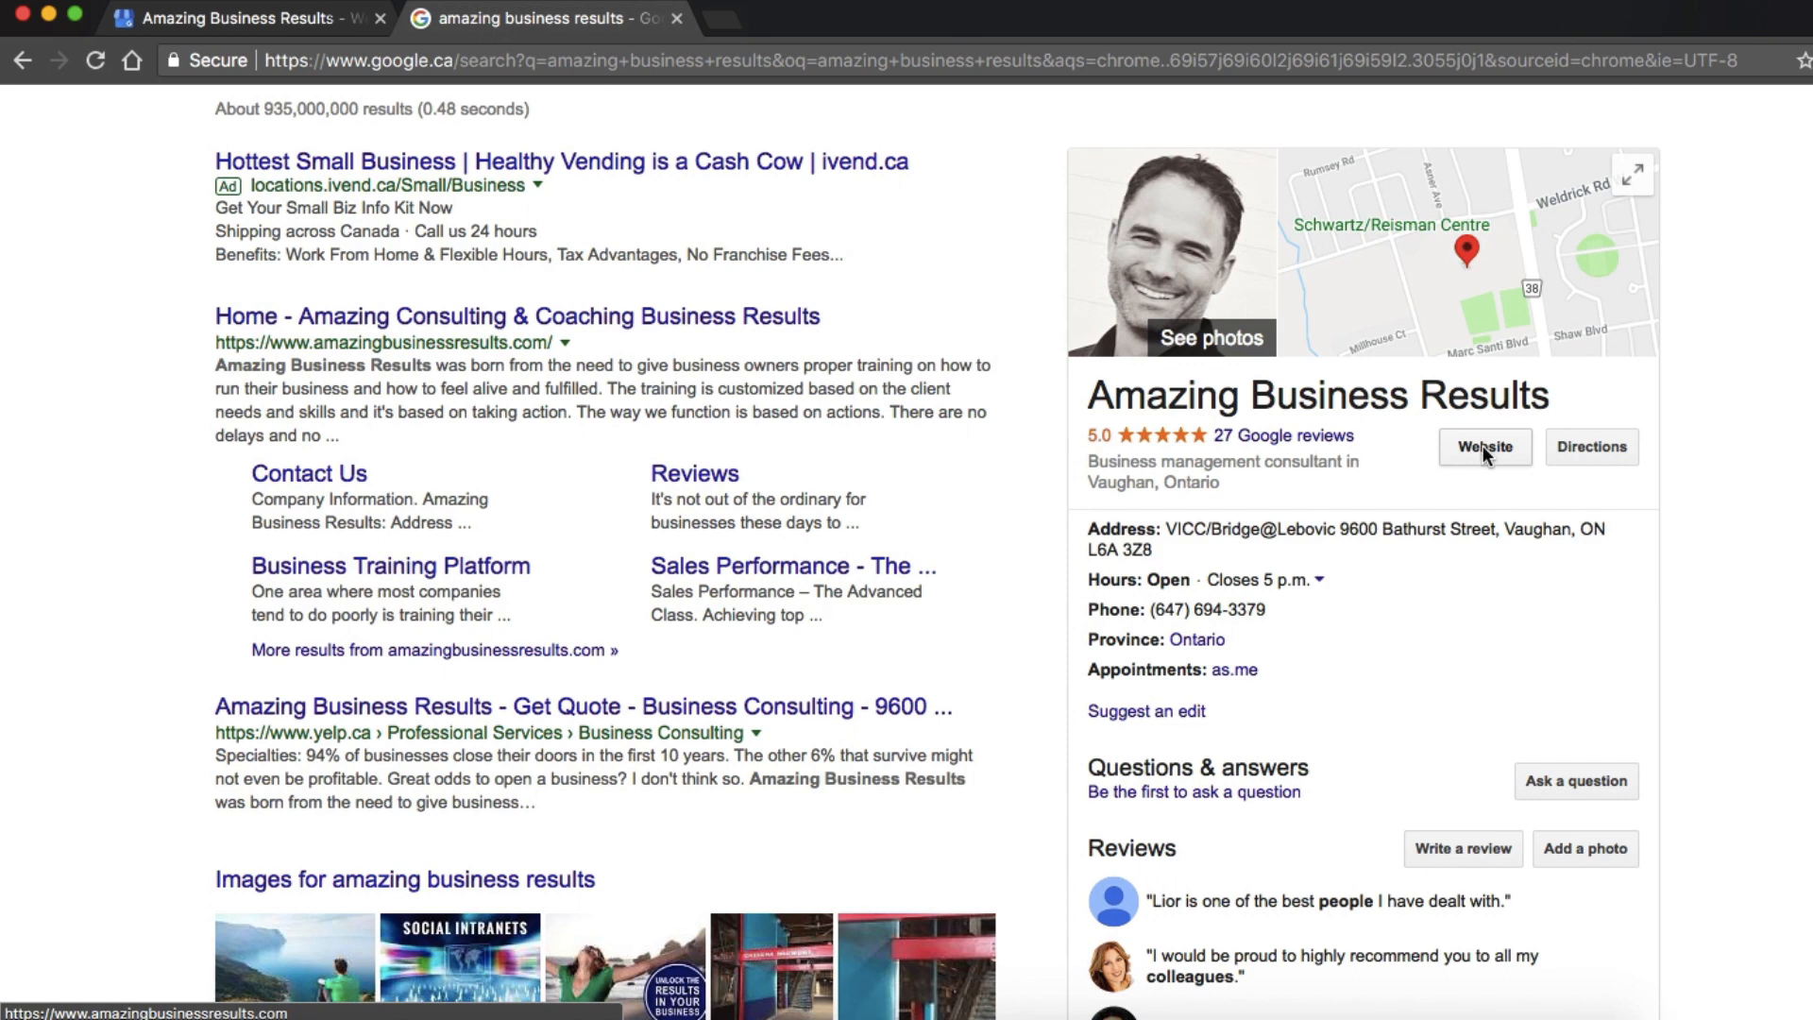
pyautogui.click(288, 19)
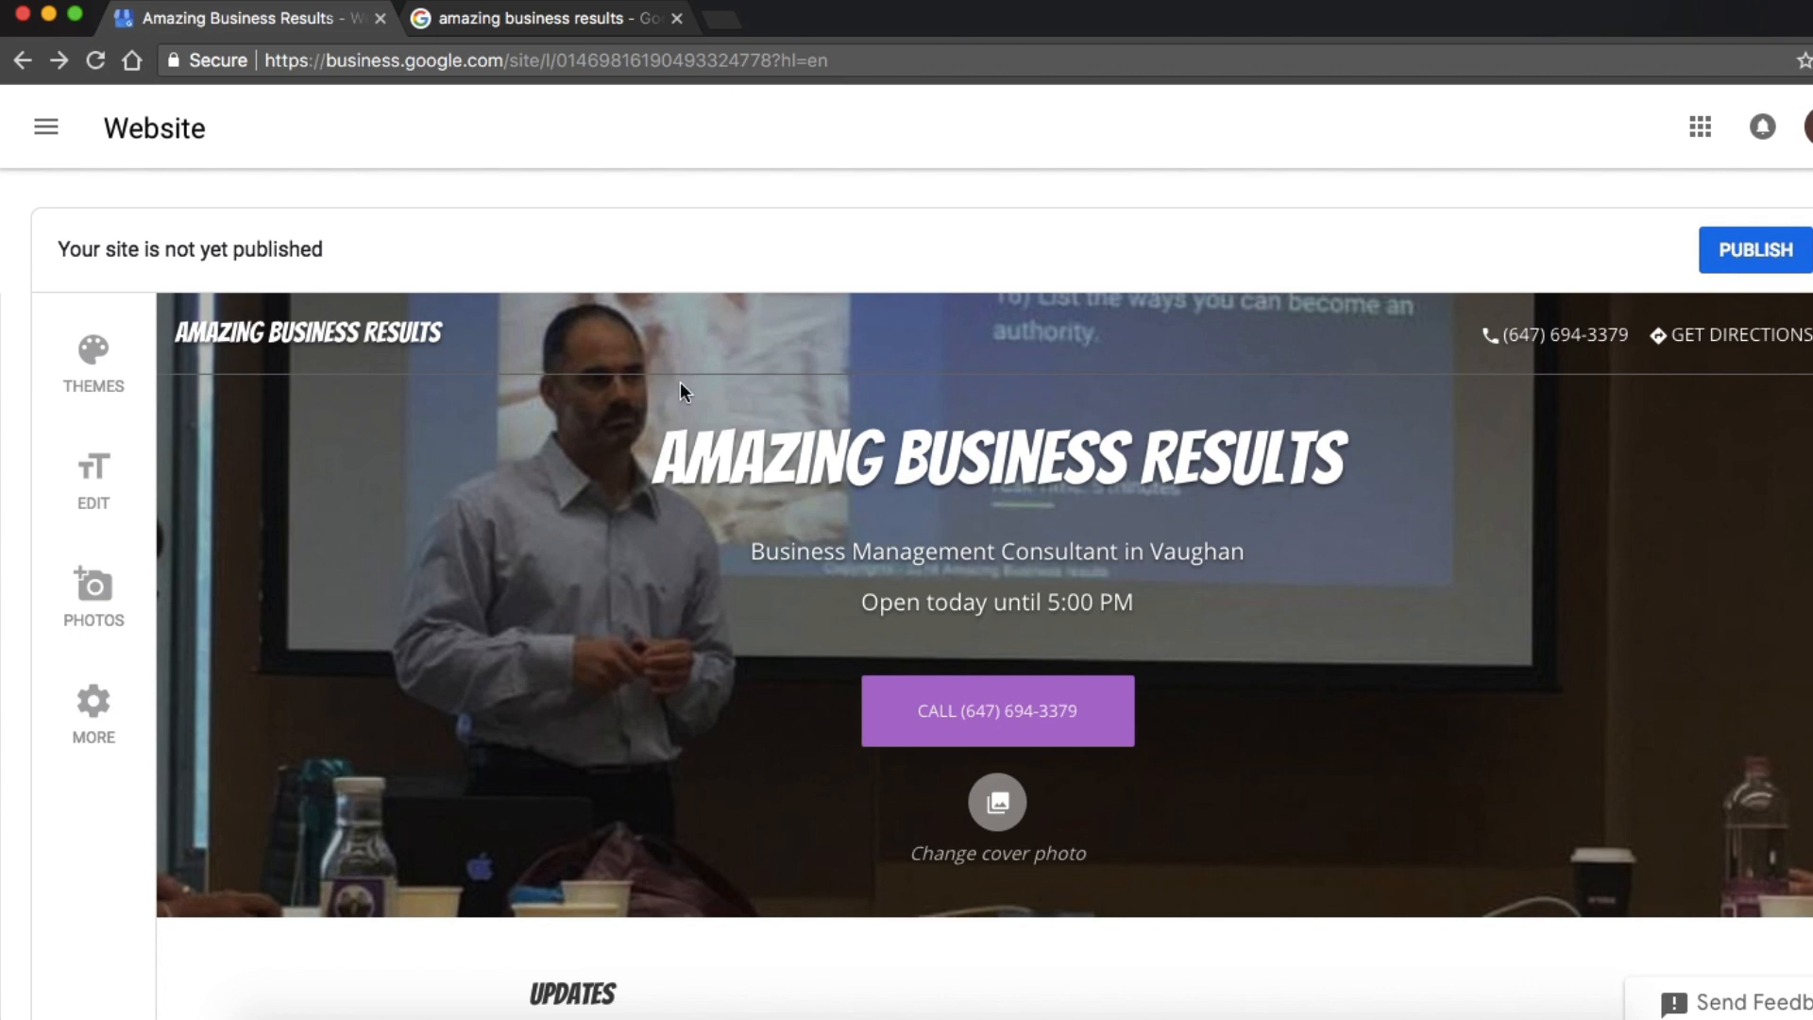
pyautogui.click(46, 126)
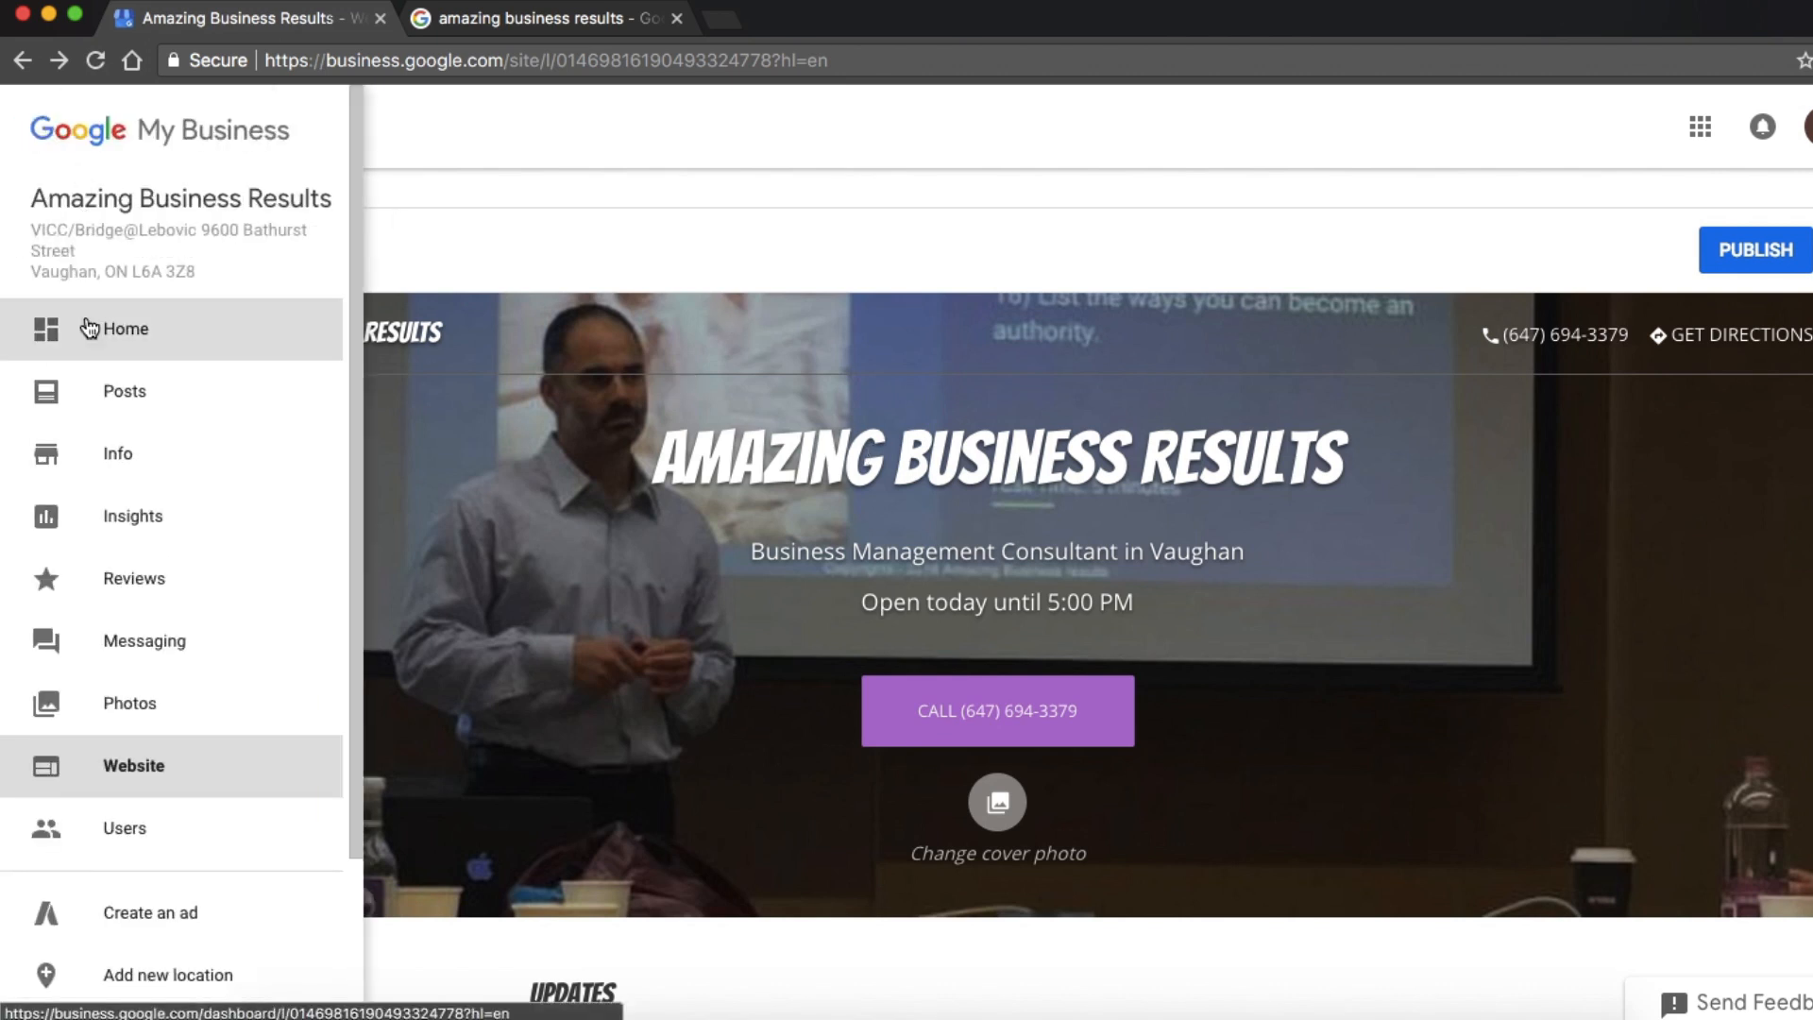
pyautogui.scroll(-2, 159, 727)
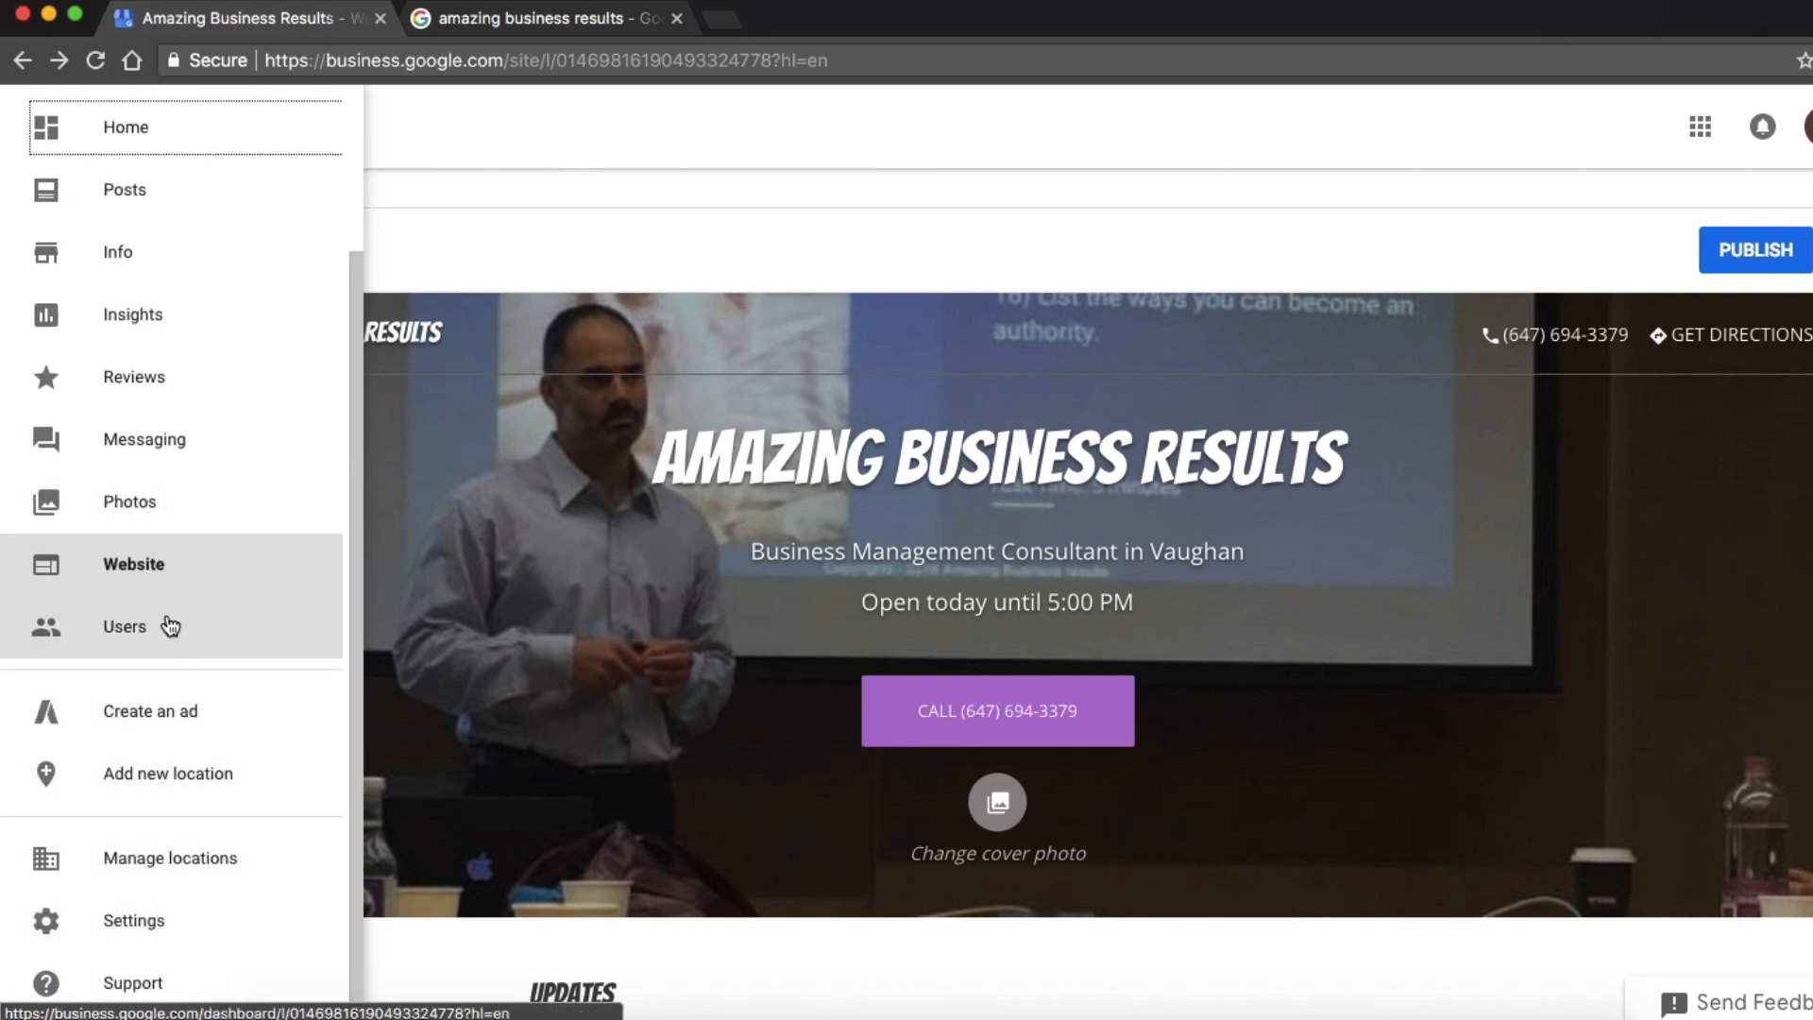
pyautogui.scroll(2, 163, 446)
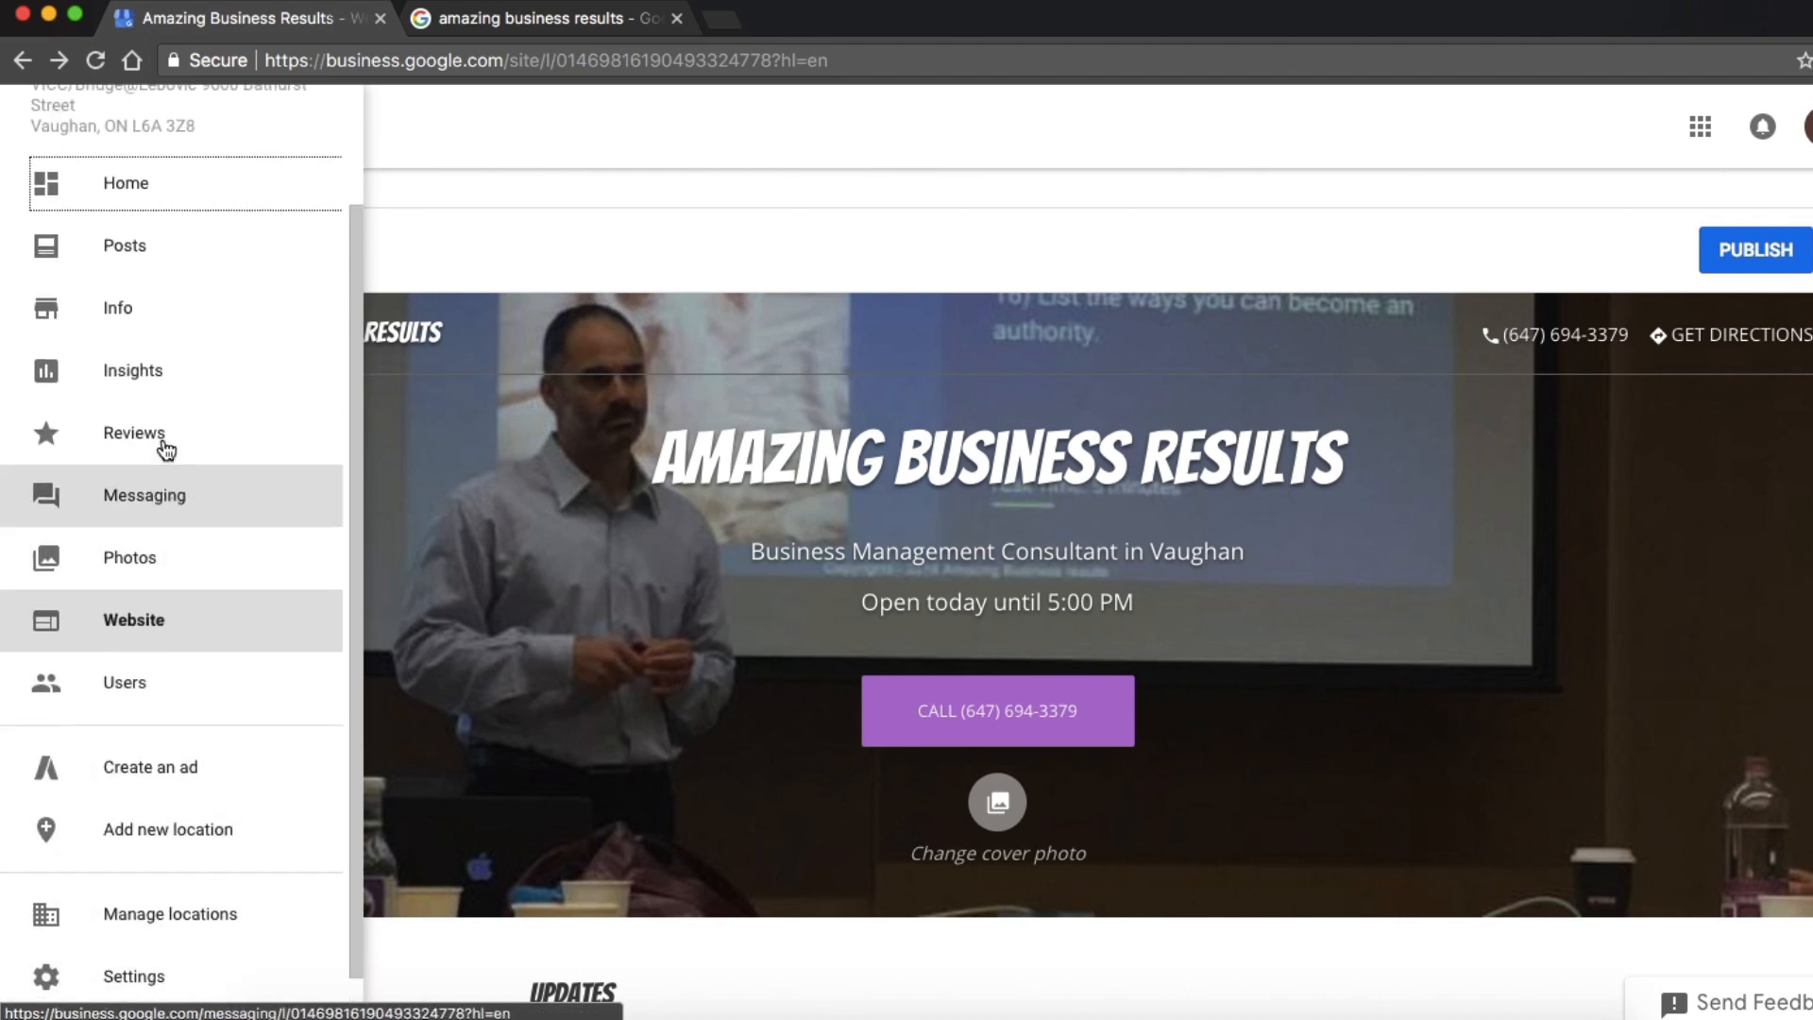
pyautogui.click(598, 166)
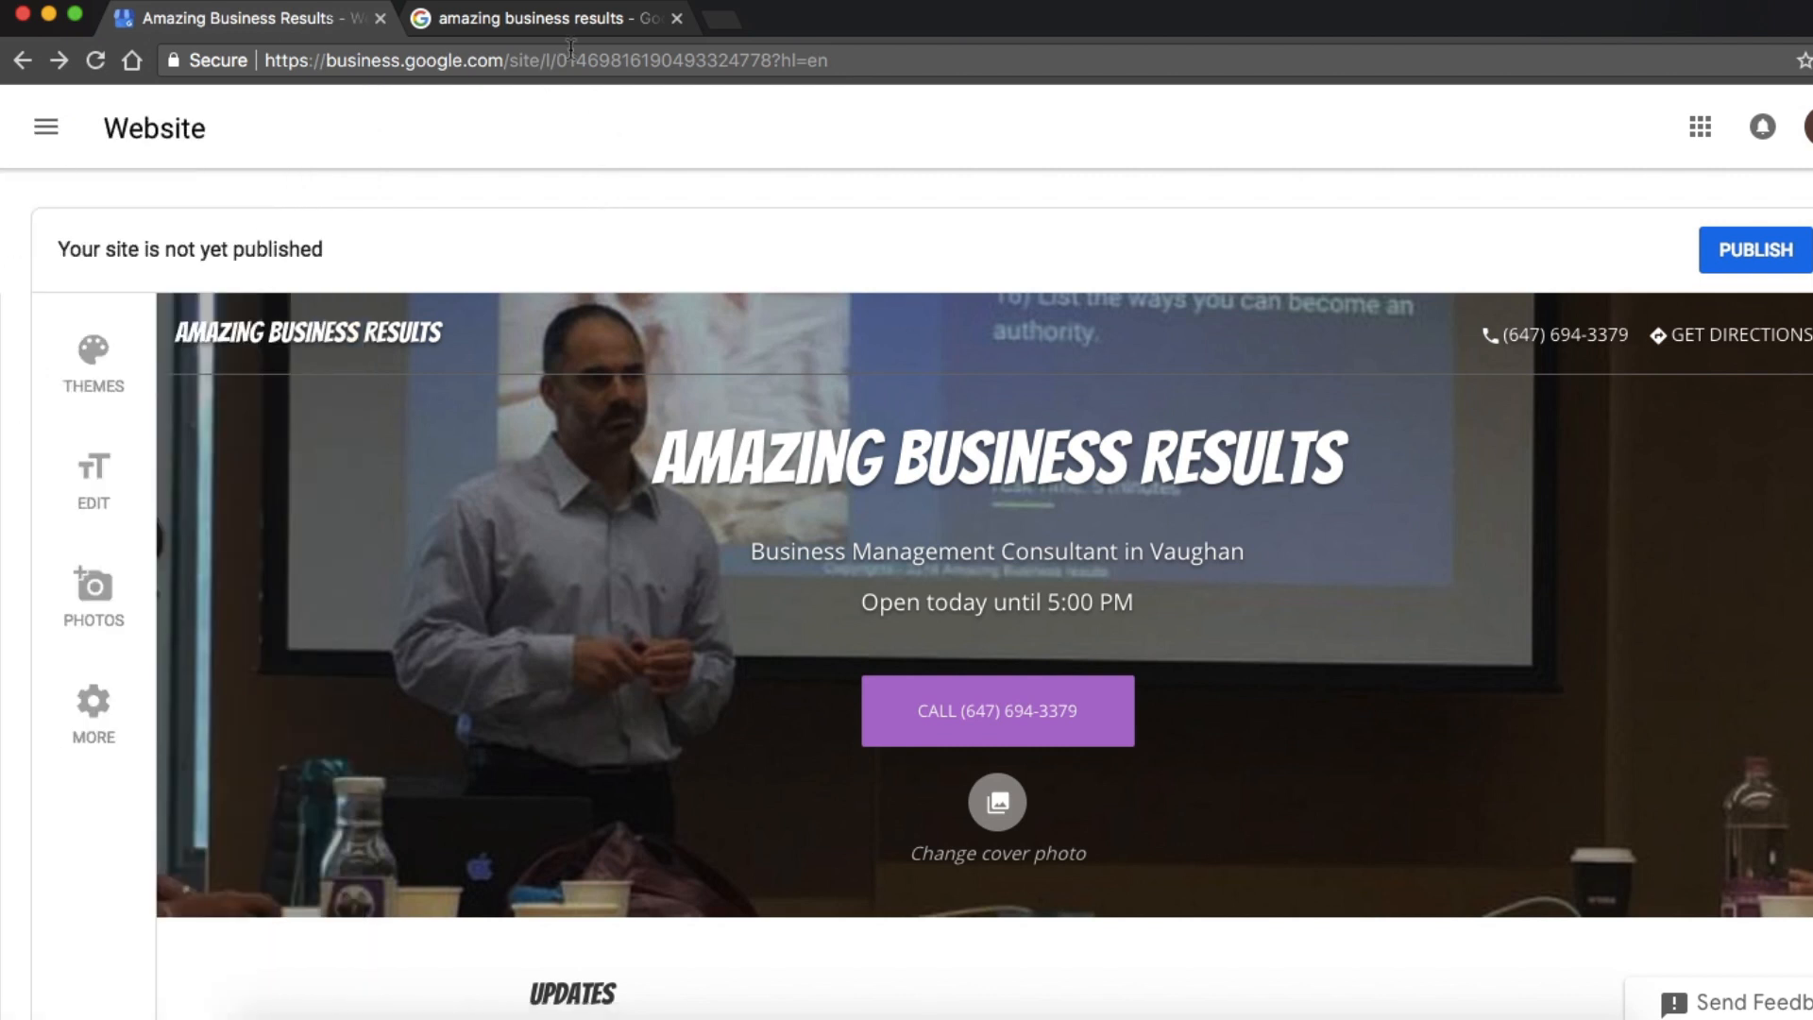